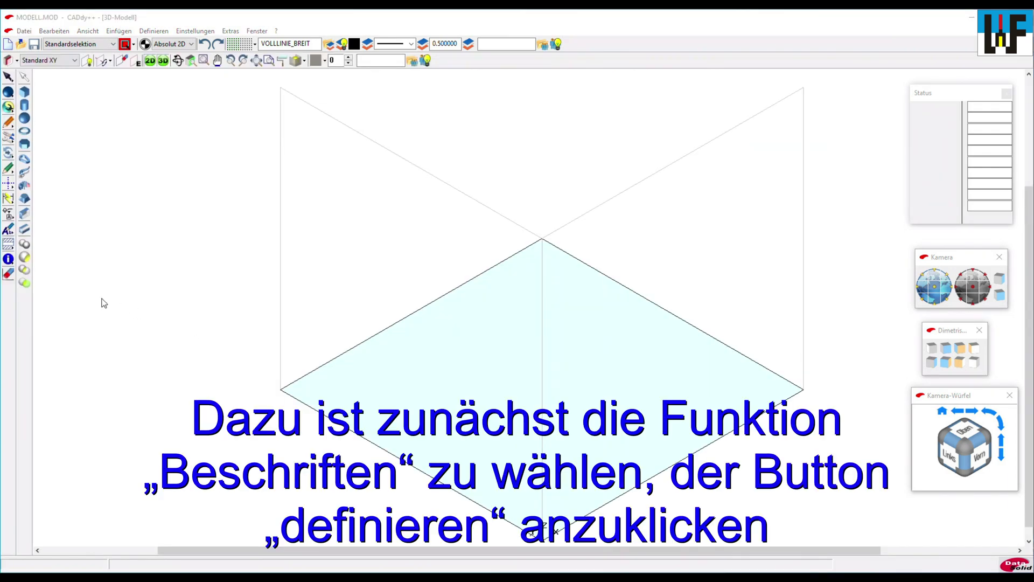
# Start a new WDF text label and bring up its list of installed fonts
pyautogui.click(8, 232)
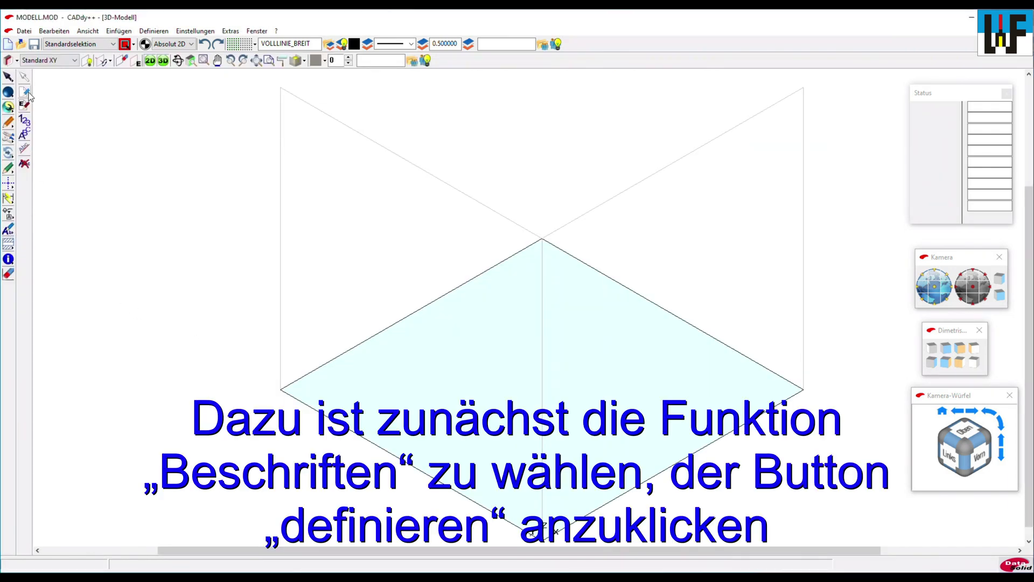
pyautogui.click(25, 94)
pyautogui.write('WDF')
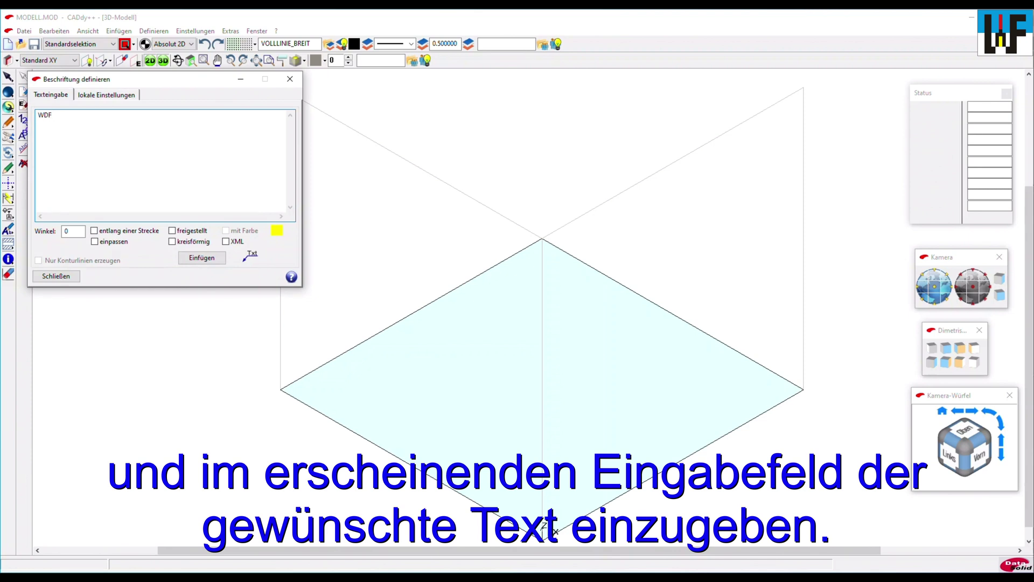
pyautogui.click(95, 97)
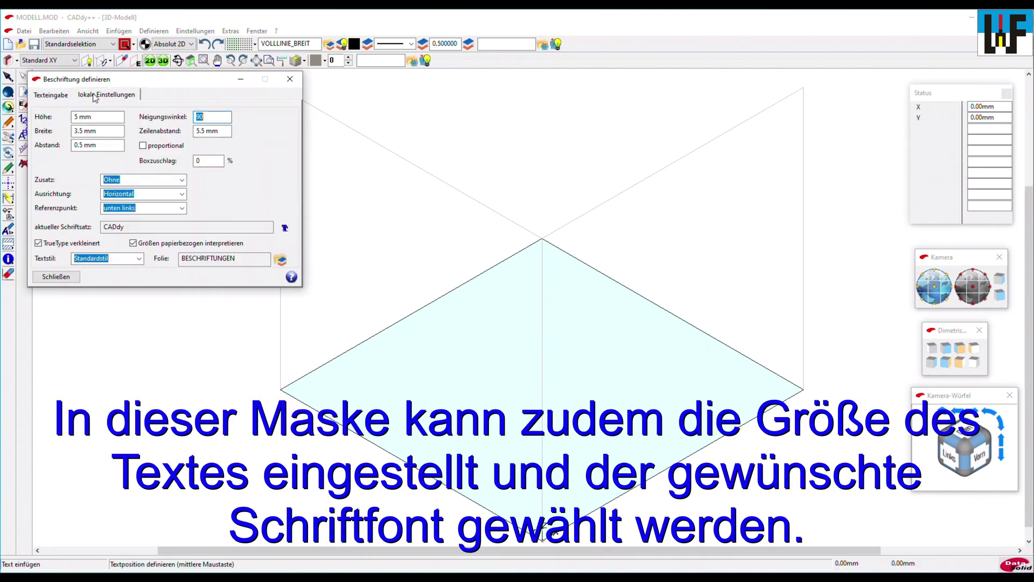
pyautogui.click(285, 228)
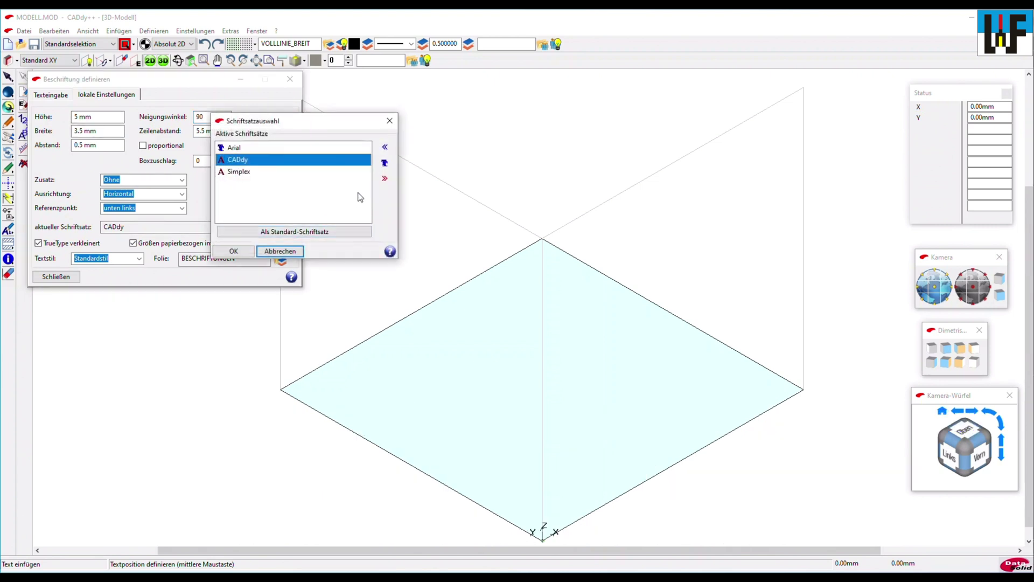
pyautogui.click(385, 163)
# Add AcmeFont to the active font sets and make it the label's font
pyautogui.click(376, 202)
pyautogui.click(376, 202)
pyautogui.click(376, 202)
pyautogui.click(376, 202)
pyautogui.click(376, 202)
pyautogui.click(376, 202)
pyautogui.click(376, 202)
pyautogui.click(376, 202)
pyautogui.click(376, 202)
pyautogui.click(376, 202)
pyautogui.click(376, 202)
pyautogui.click(376, 202)
pyautogui.click(376, 201)
pyautogui.click(376, 202)
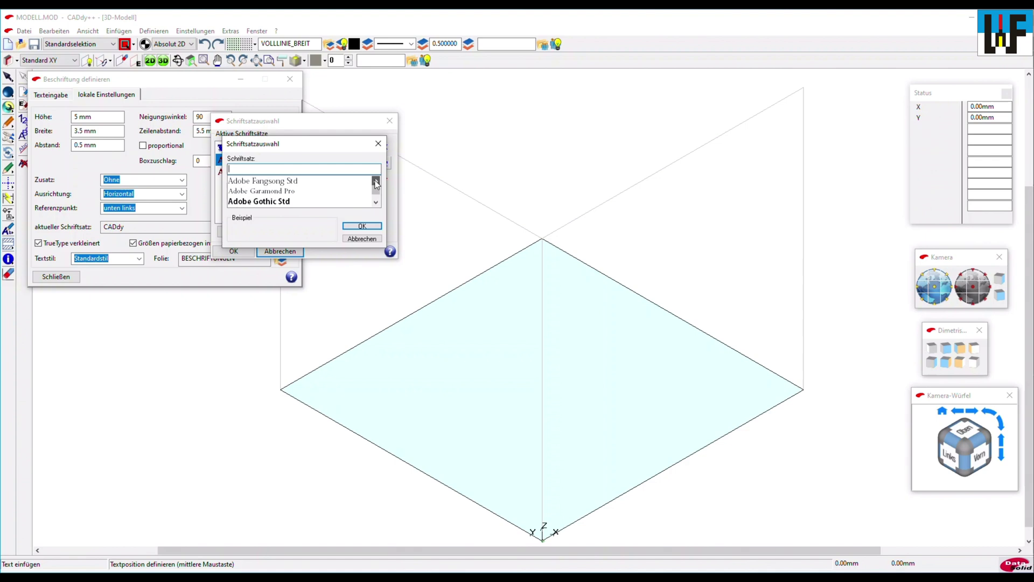
pyautogui.click(250, 182)
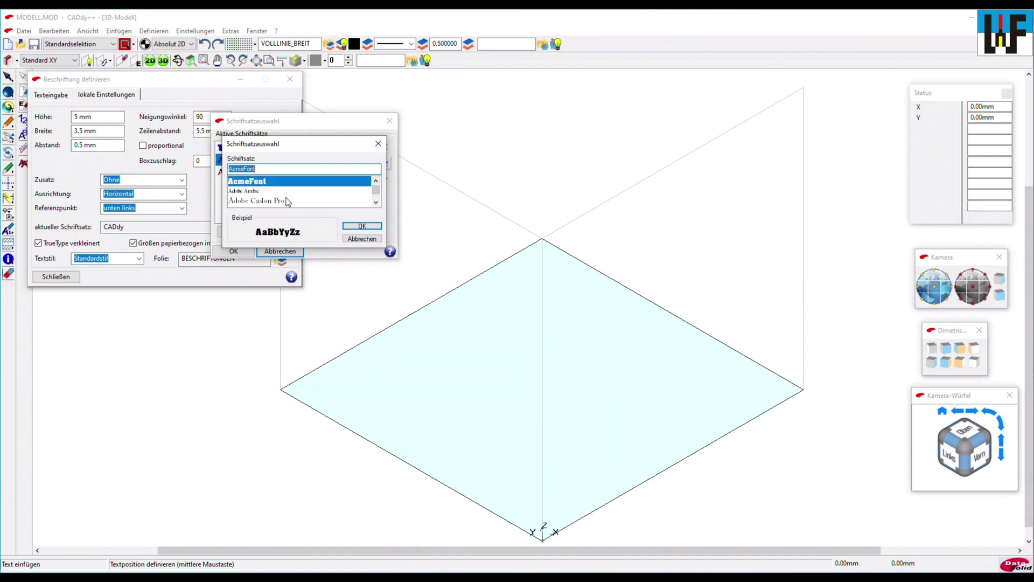
pyautogui.click(362, 227)
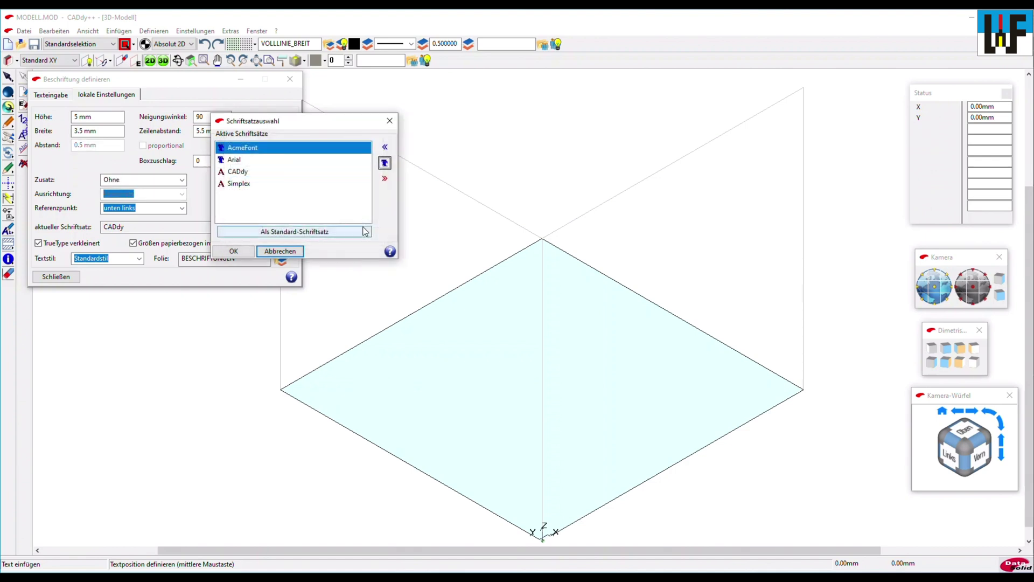
pyautogui.click(233, 251)
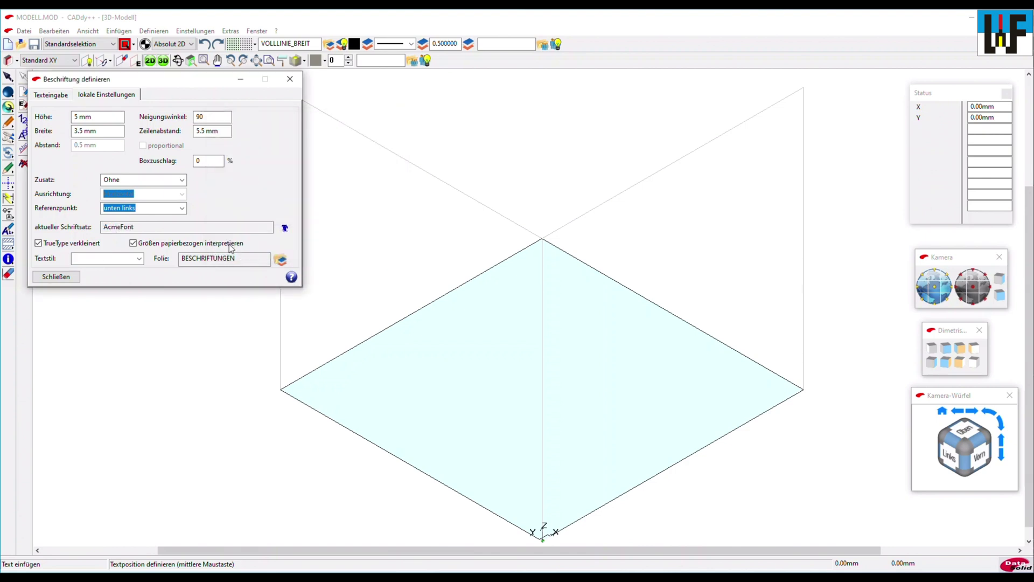
# Set the WDF label height to 50 and place it on the base plane centre
pyautogui.click(99, 116)
pyautogui.press('BackSpace')
pyautogui.press('BackSpace')
pyautogui.press('BackSpace')
pyautogui.write('50')
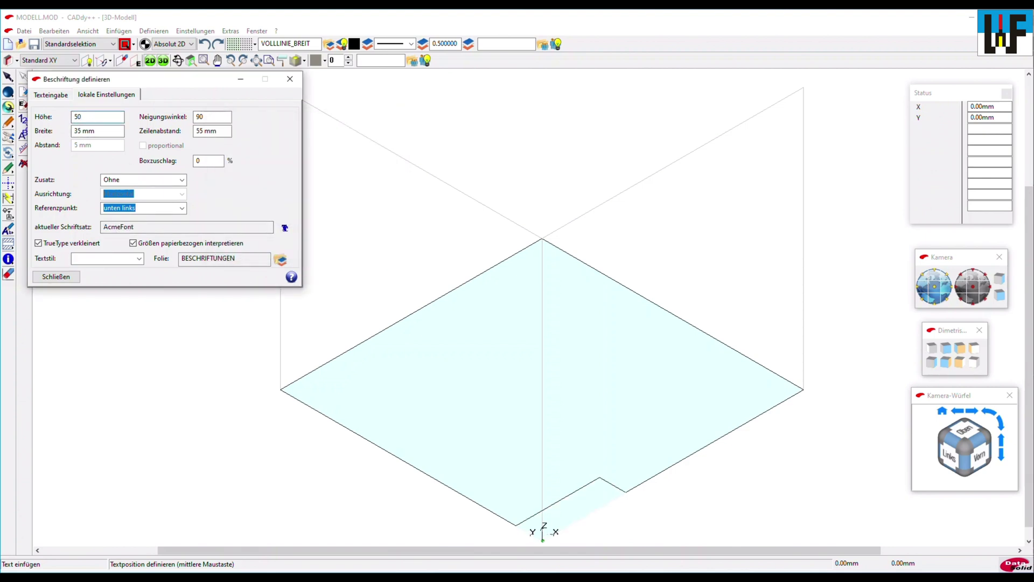
pyautogui.click(52, 97)
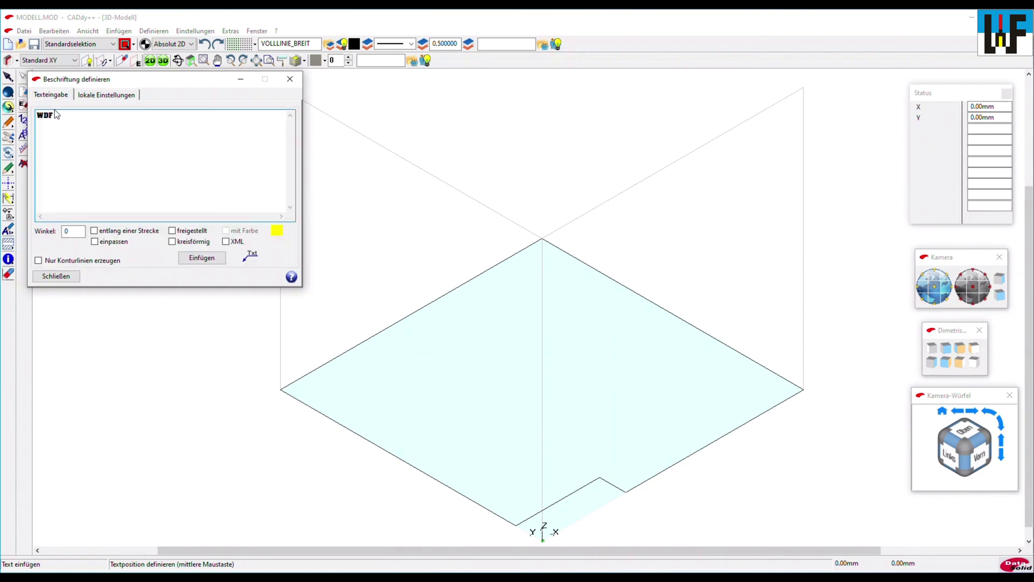
pyautogui.click(202, 257)
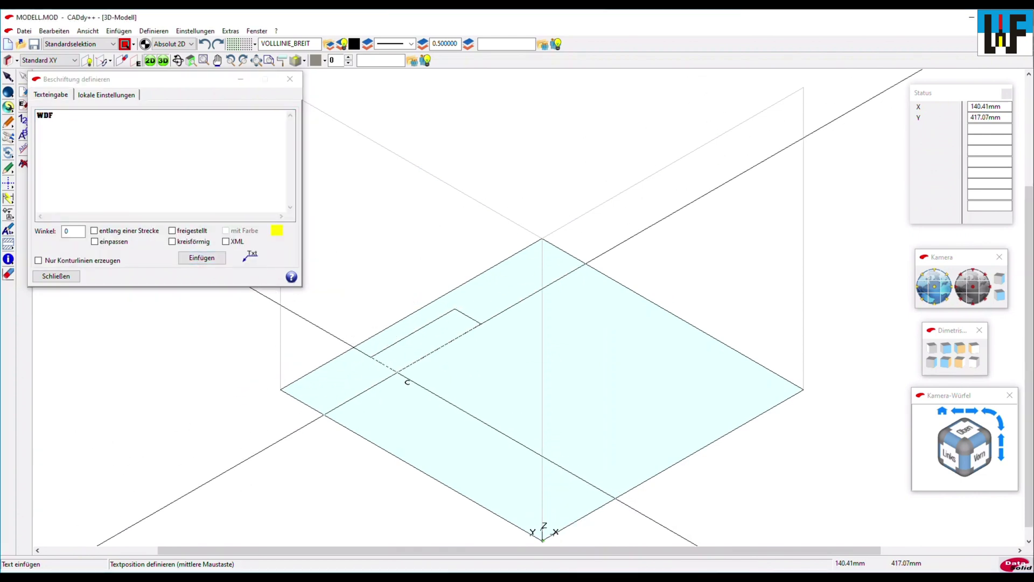
pyautogui.click(502, 409)
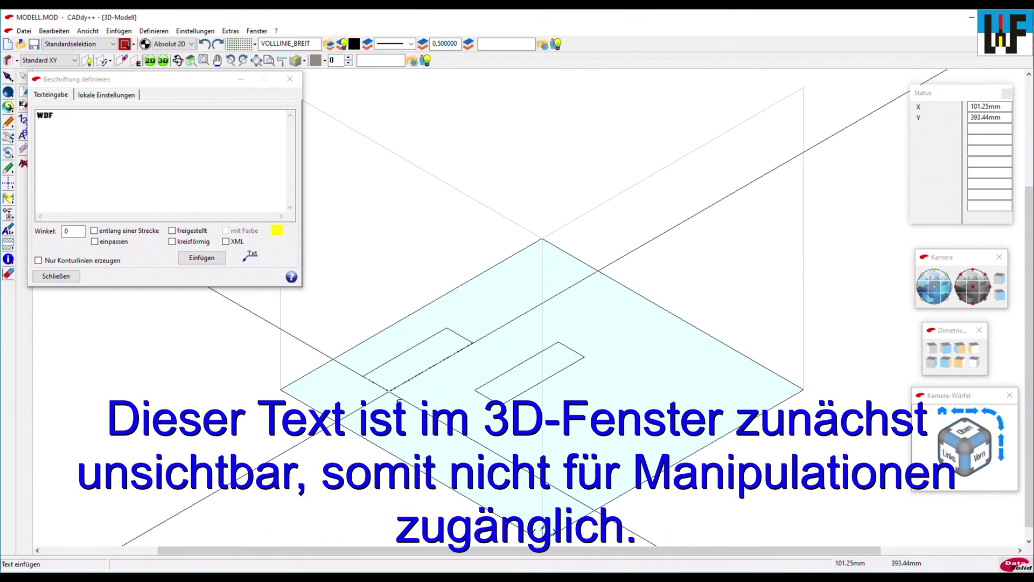
pyautogui.click(65, 277)
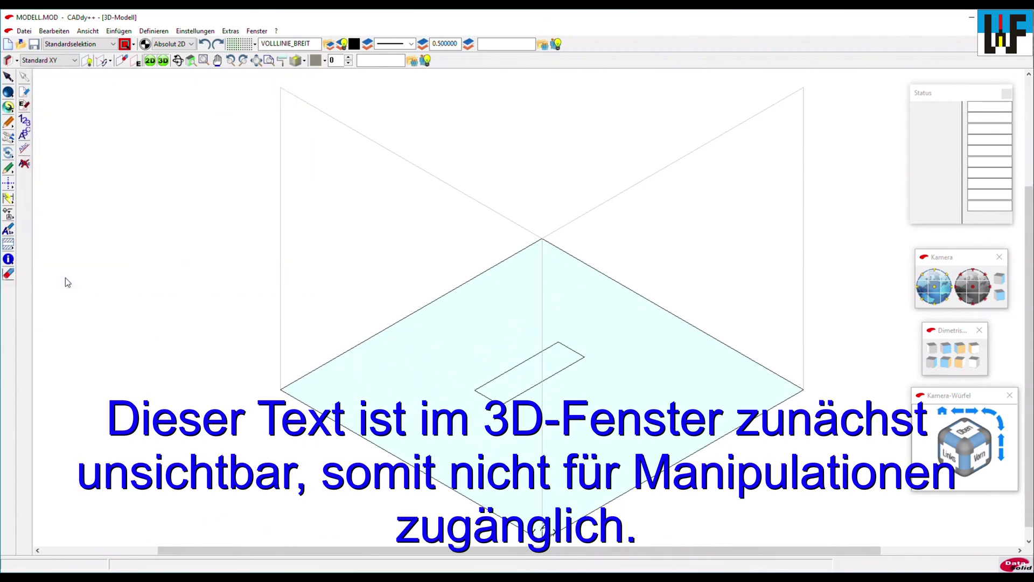
# Break the placed WDF text into letter outlines with Text zerlegen
pyautogui.click(25, 164)
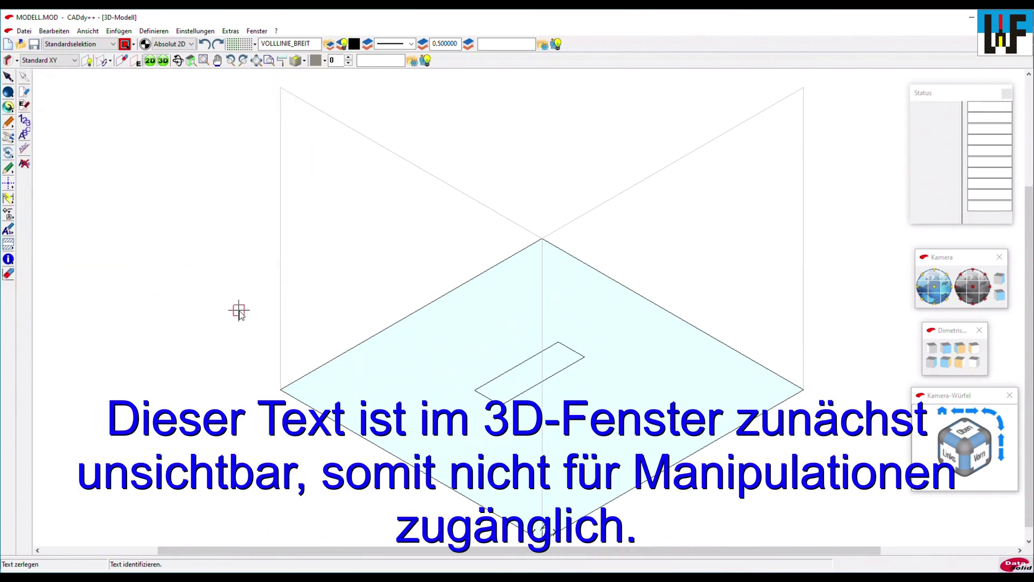
pyautogui.click(490, 399)
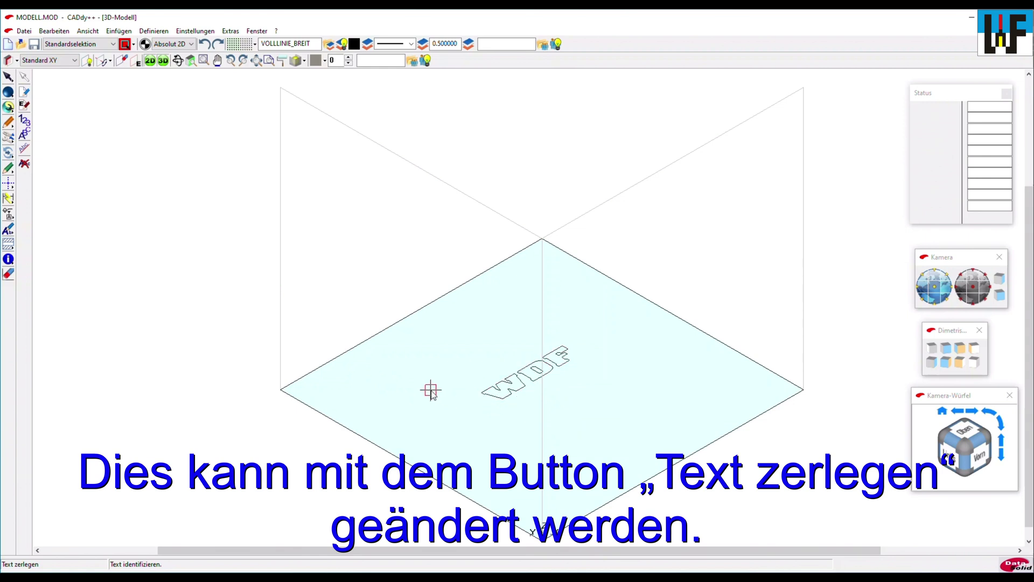
pyautogui.click(8, 92)
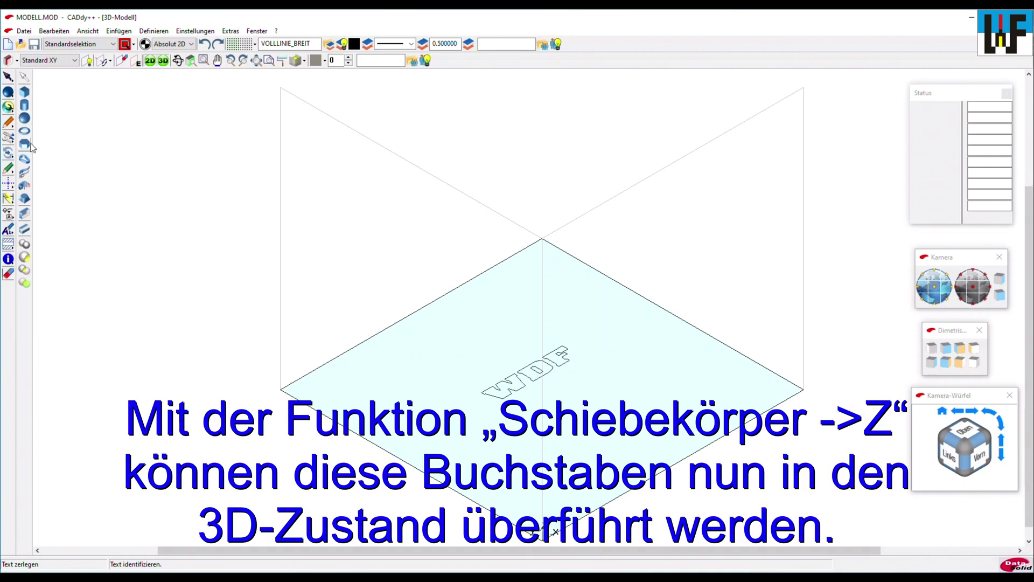
# Extrude the W and D outlines upward into solid letters with Schiebekörper
pyautogui.click(25, 161)
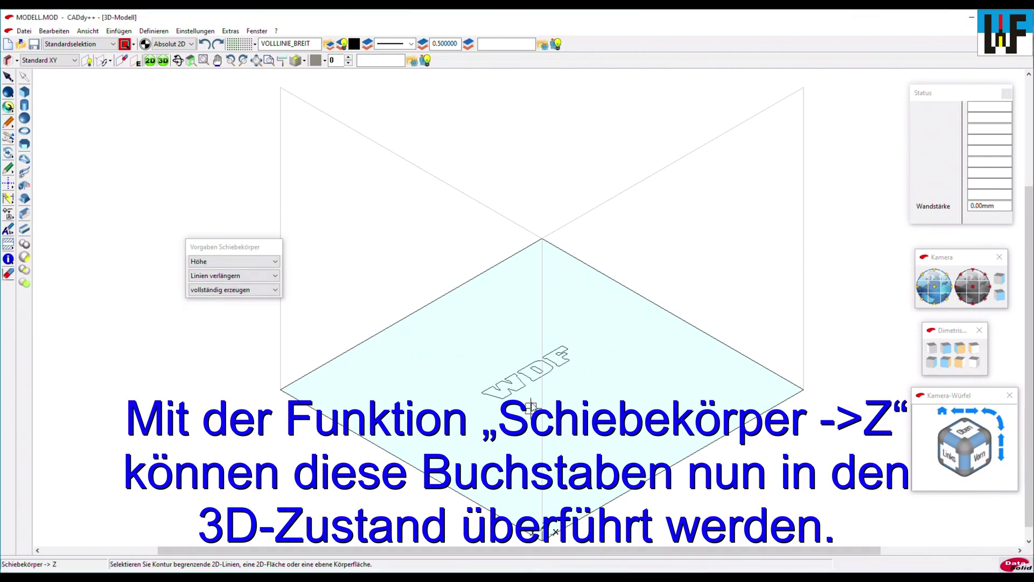
pyautogui.moveTo(458, 327); pyautogui.dragTo(599, 419)
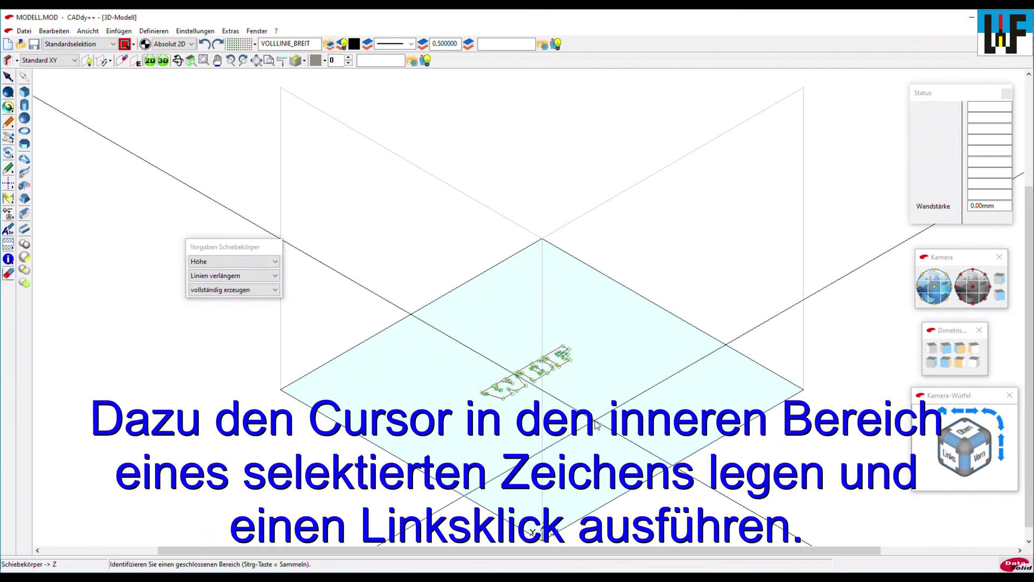
pyautogui.click(518, 389)
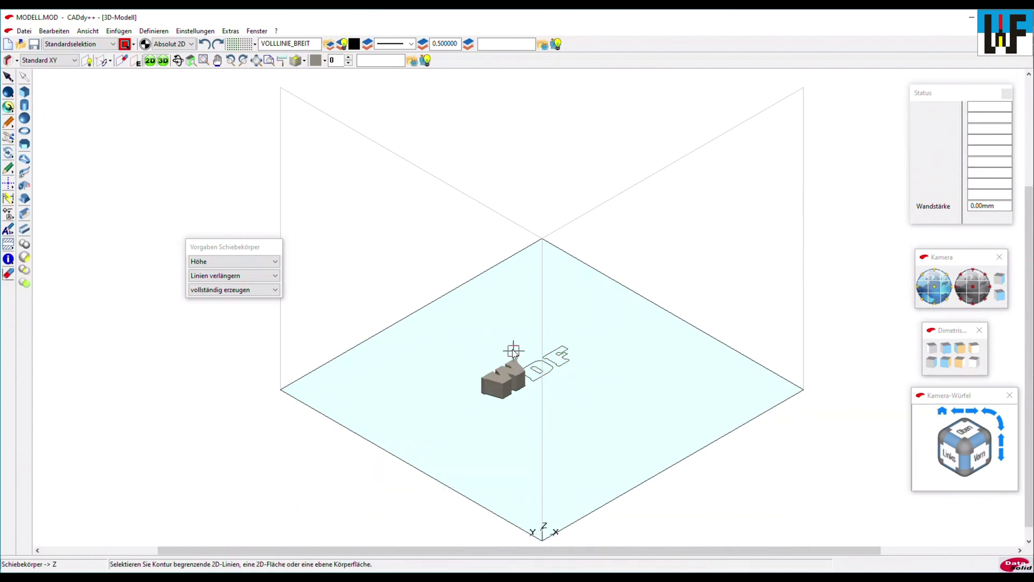
pyautogui.click(586, 392)
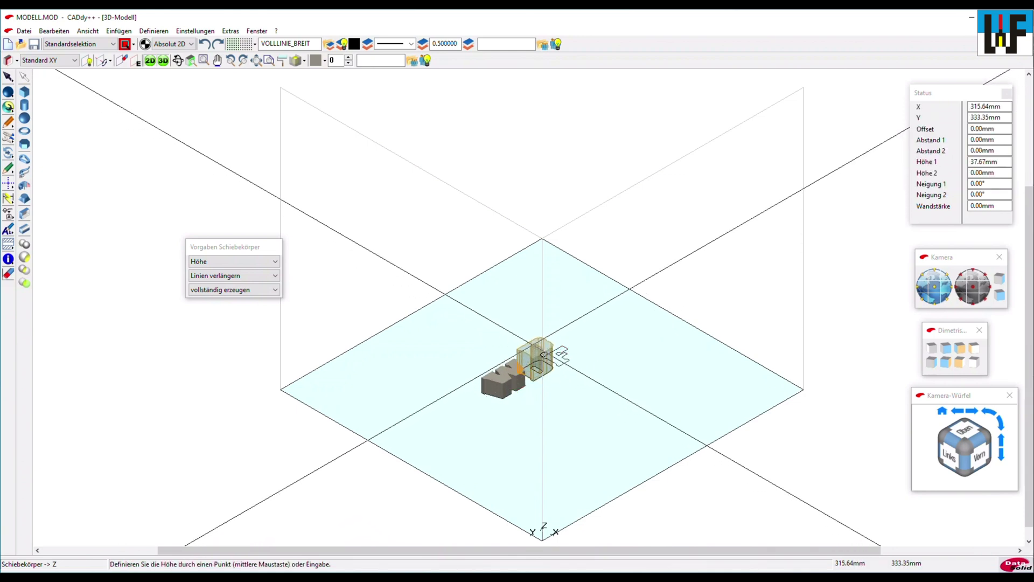
pyautogui.click(557, 353)
# Extrude the F outline into a solid letter and end the extrusion command
pyautogui.click(534, 332)
pyautogui.click(584, 373)
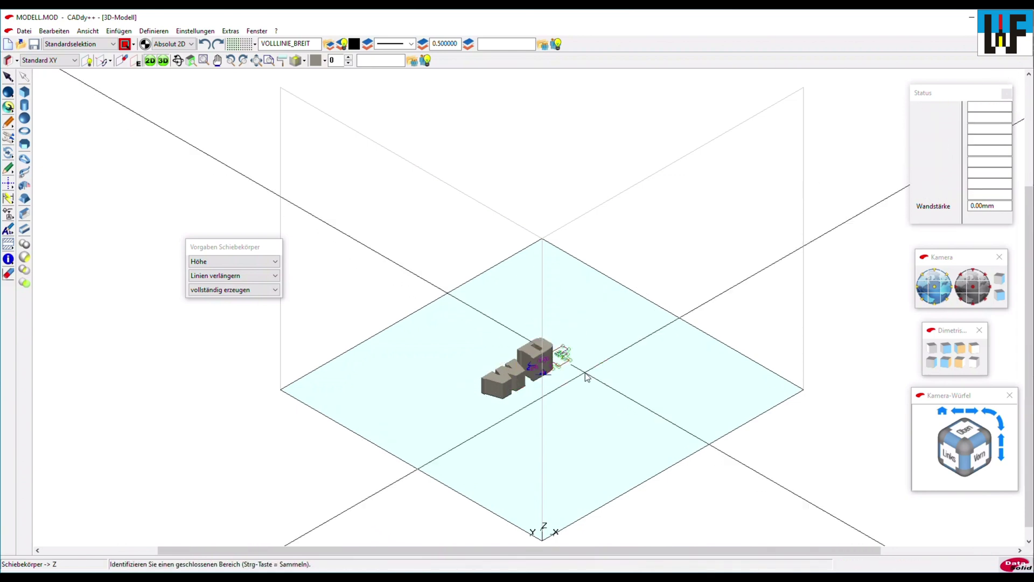
pyautogui.click(562, 364)
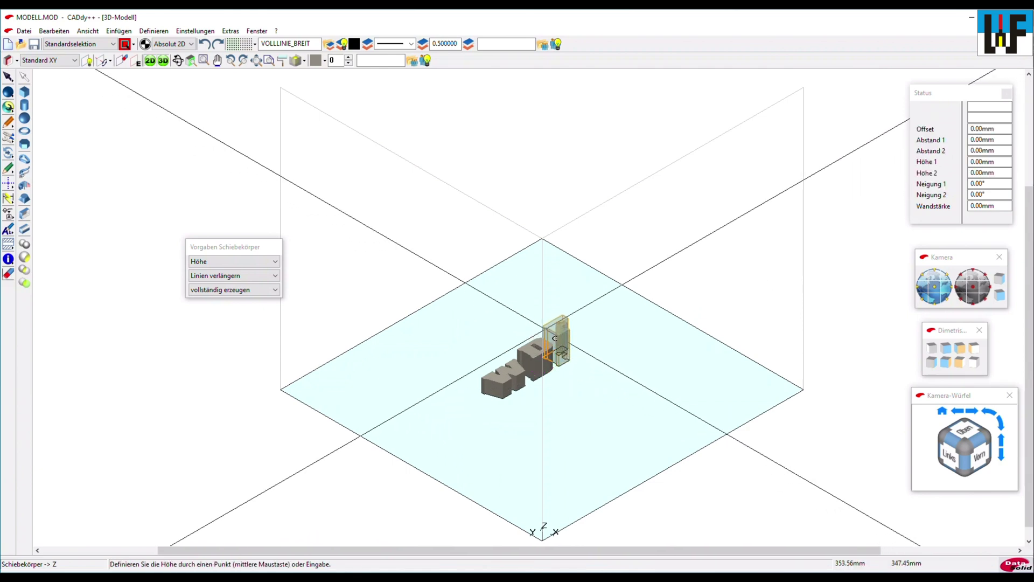
pyautogui.click(533, 364)
pyautogui.scroll(-1, 504, 412)
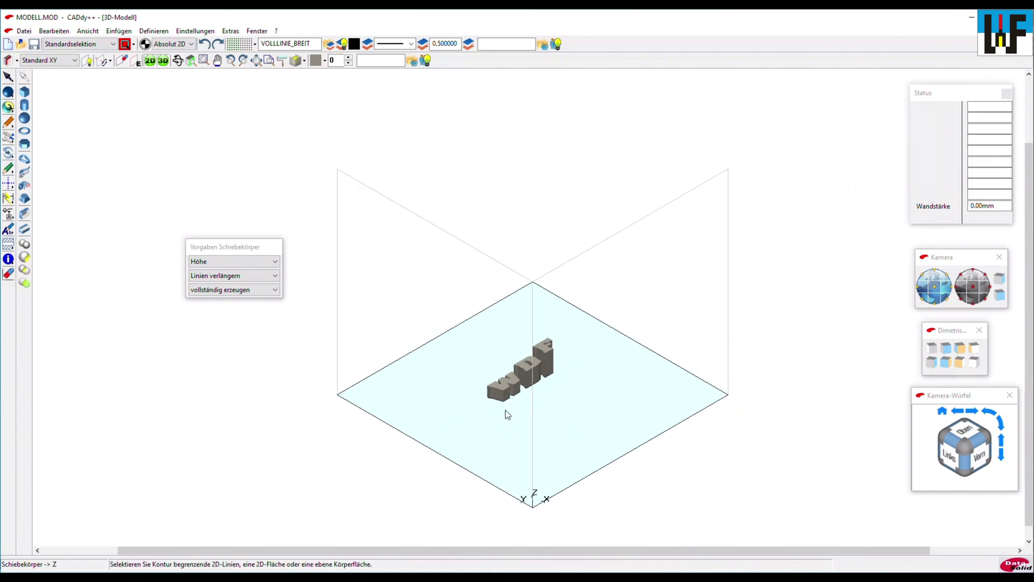
pyautogui.scroll(2, 506, 410)
pyautogui.scroll(1, 539, 372)
pyautogui.scroll(1, 540, 370)
pyautogui.scroll(1, 539, 369)
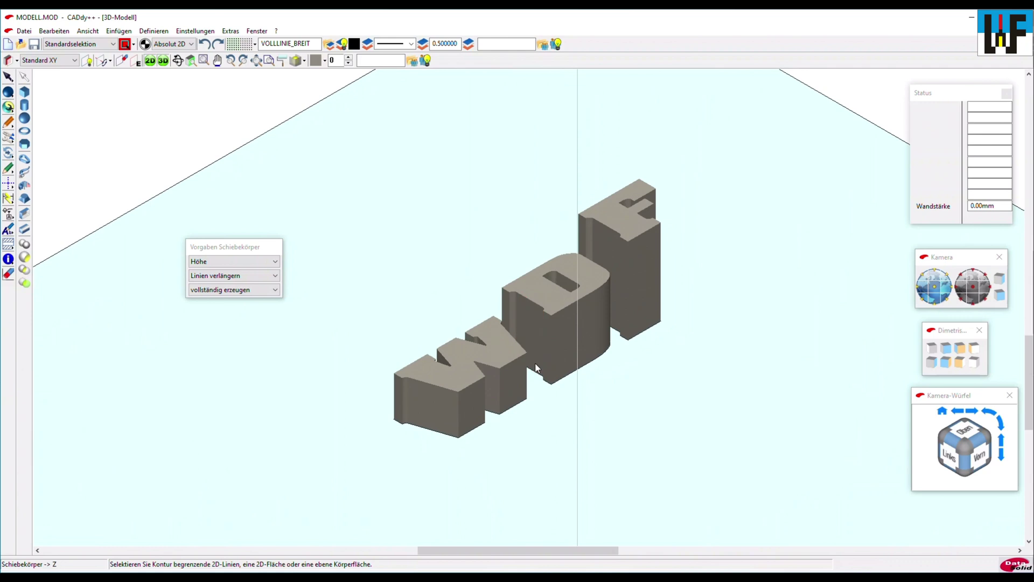
pyautogui.scroll(1, 538, 369)
pyautogui.press('Escape')
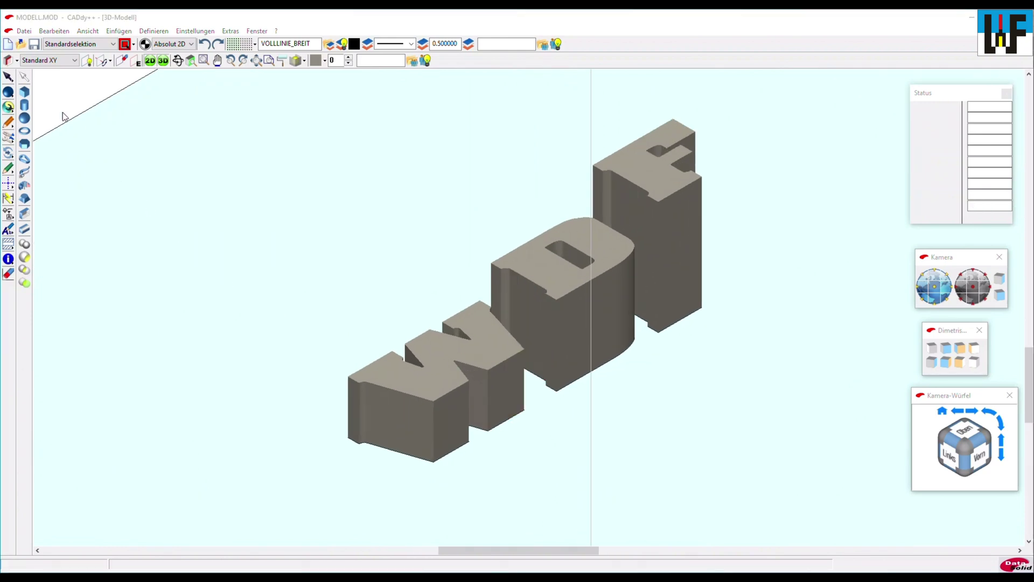
pyautogui.click(10, 61)
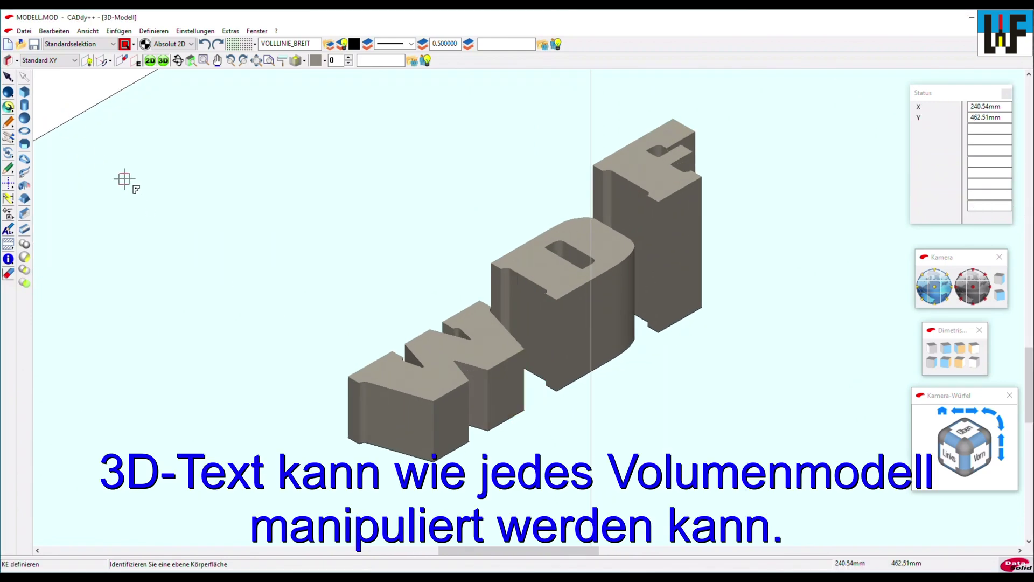
# Set a working plane on the D's side face and add a 5.68 mm diameter cylindrical peg
pyautogui.click(533, 312)
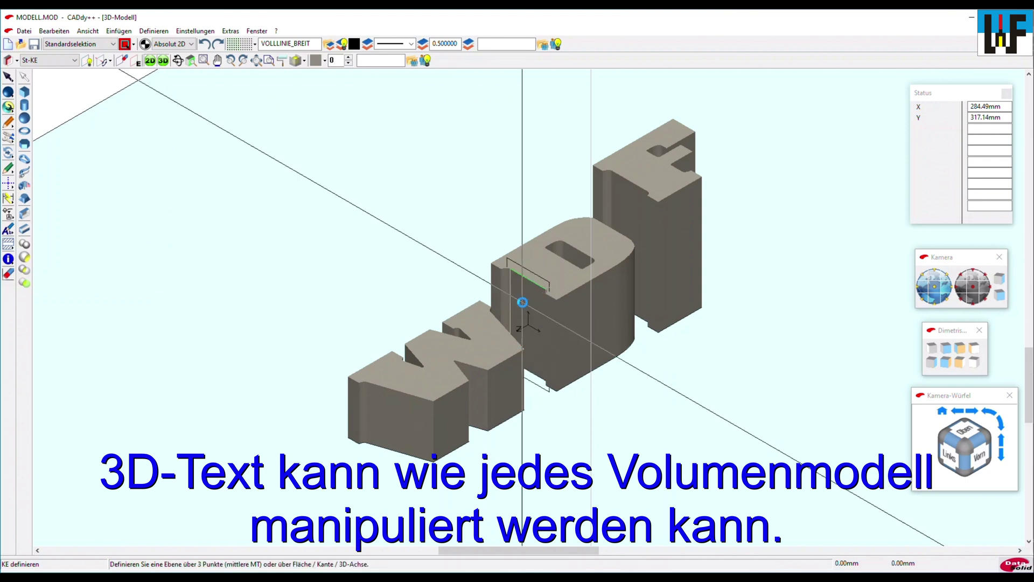
pyautogui.click(24, 108)
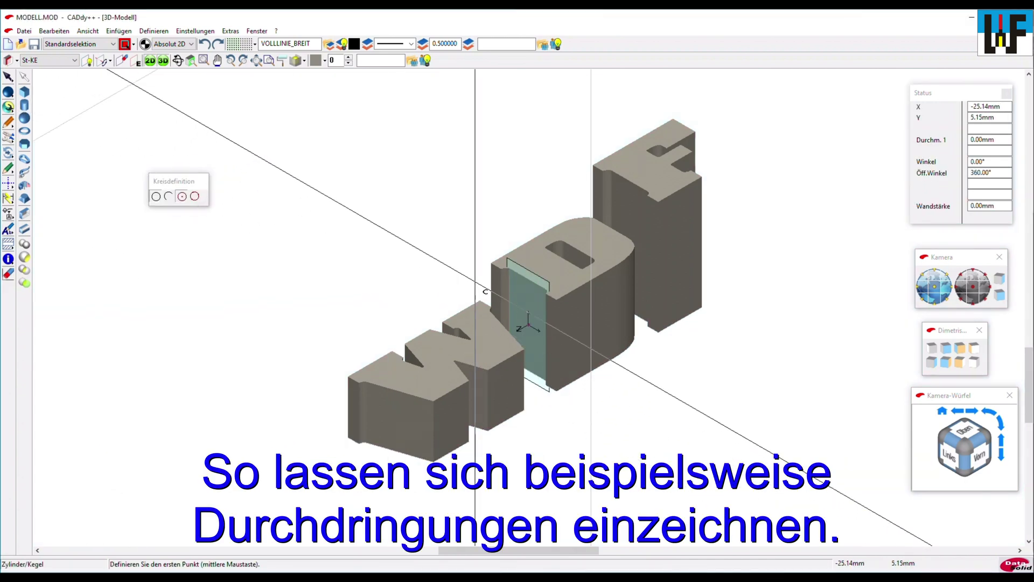
pyautogui.click(527, 302)
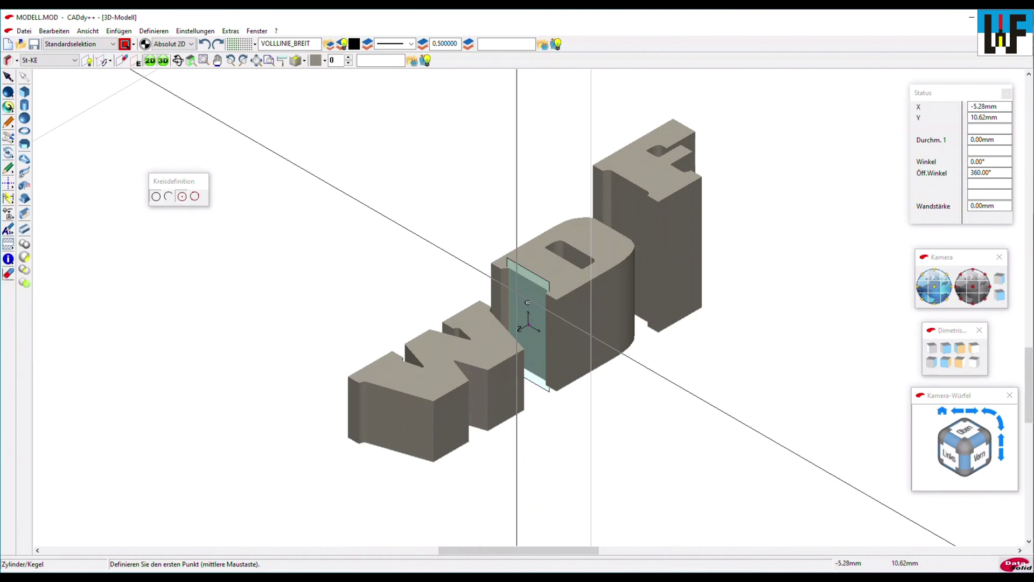
pyautogui.click(523, 303)
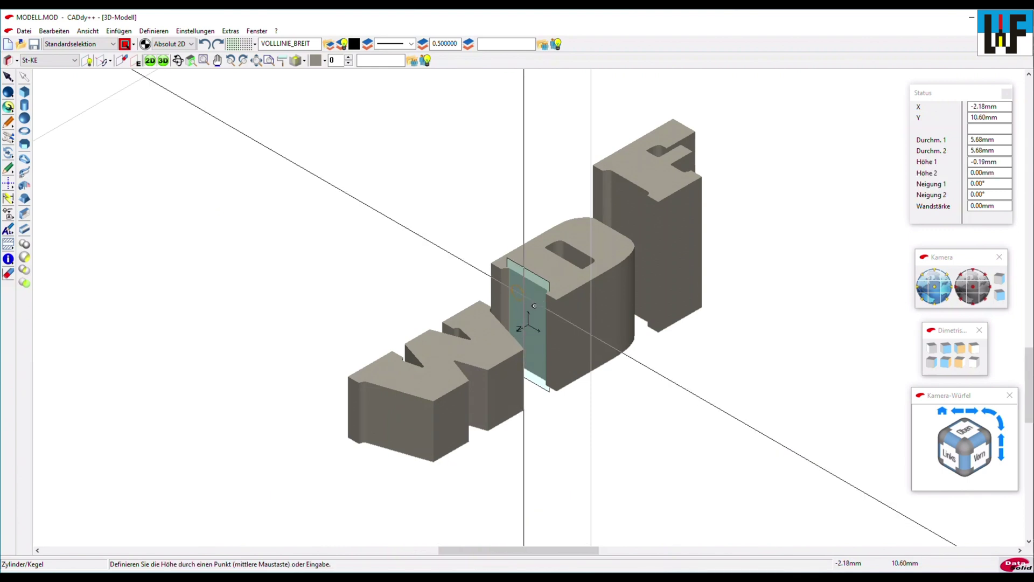
pyautogui.click(749, 215)
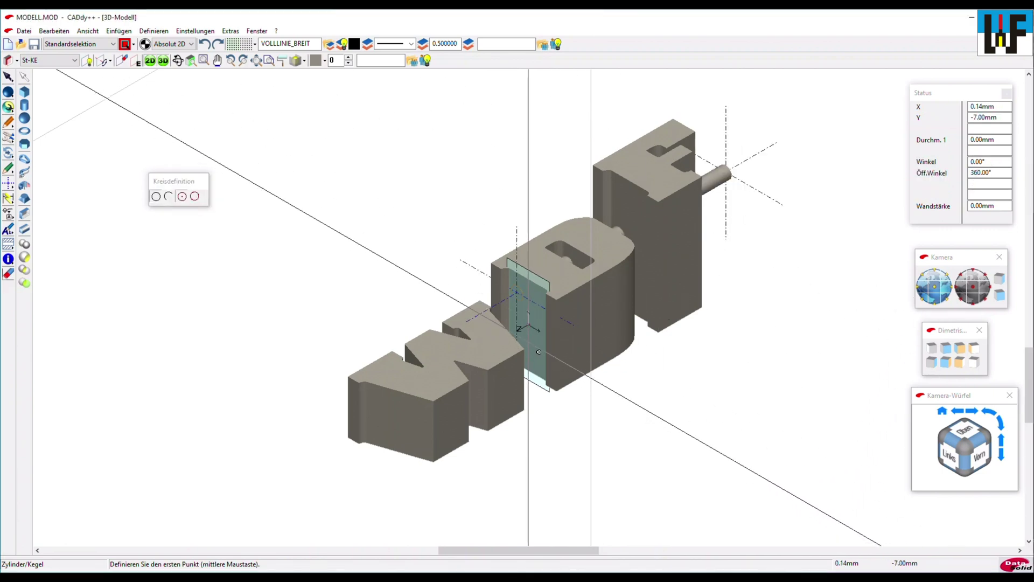
# Draw a thin pin from the D face extending out past the W's left end
pyautogui.click(539, 351)
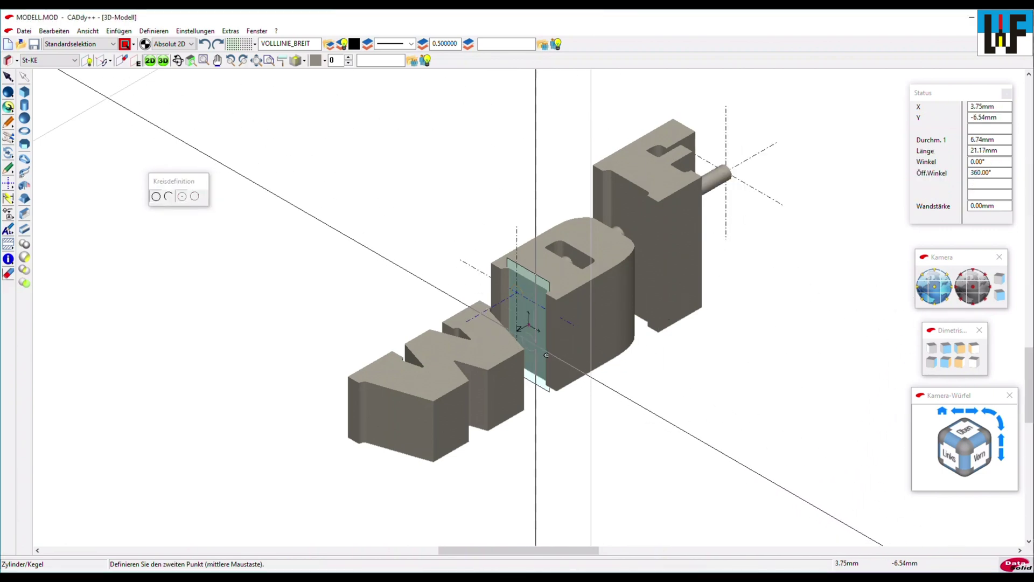
pyautogui.click(547, 356)
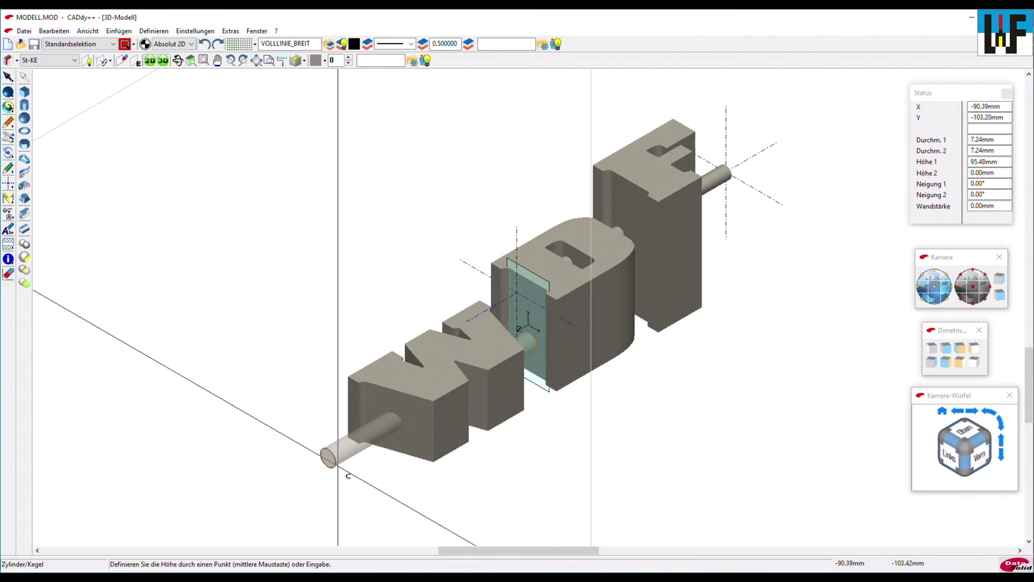
pyautogui.click(347, 476)
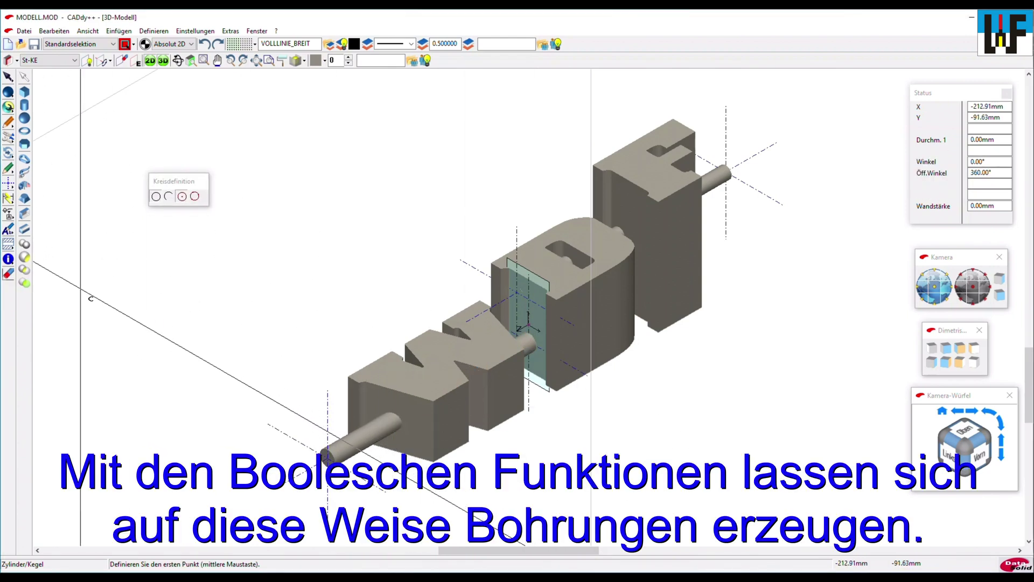
pyautogui.press('Escape')
# Boolean-subtract each pin from its letter, first the W's pin, then the F's
pyautogui.click(26, 261)
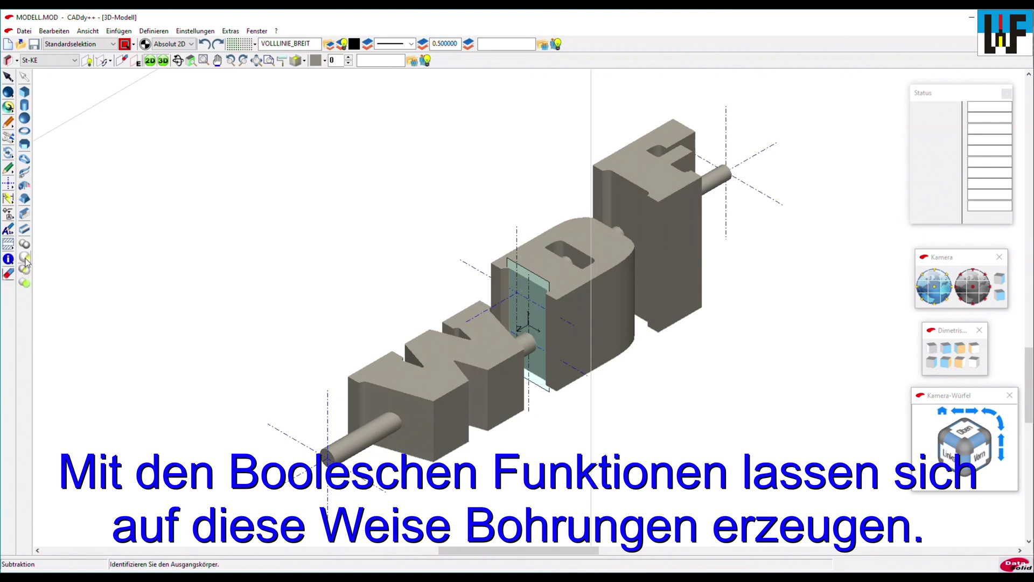
pyautogui.click(402, 378)
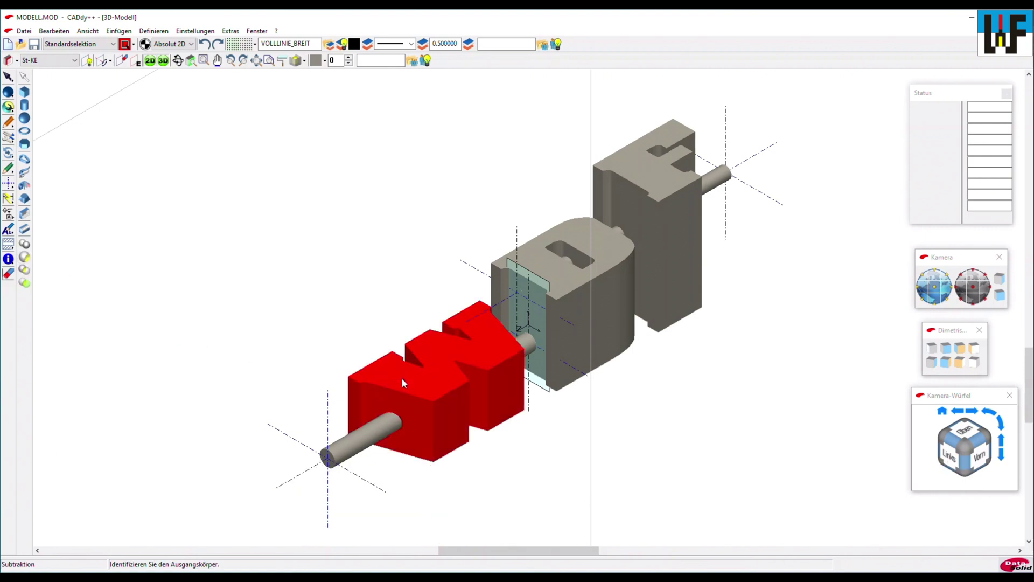
pyautogui.click(359, 438)
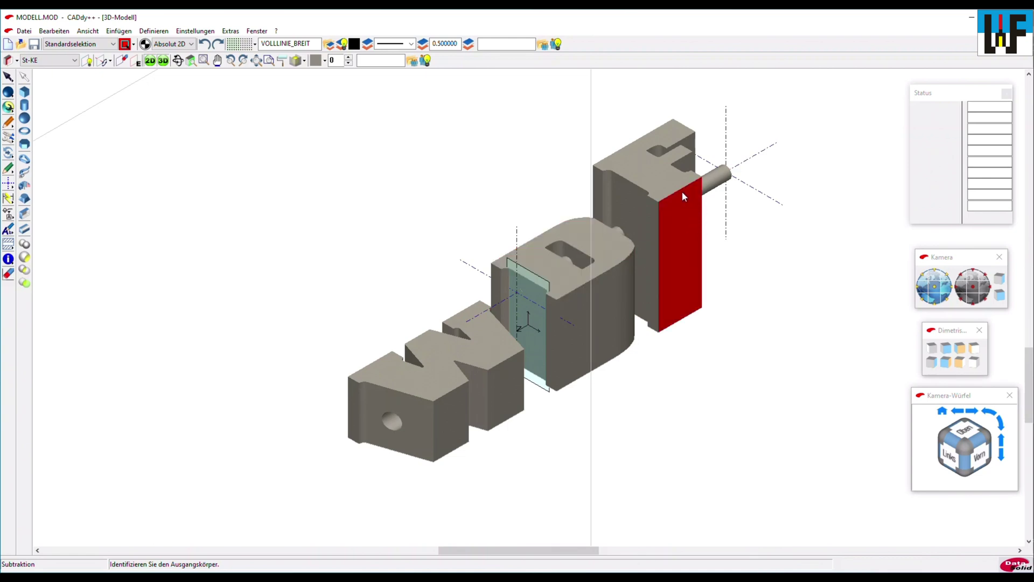
pyautogui.click(662, 176)
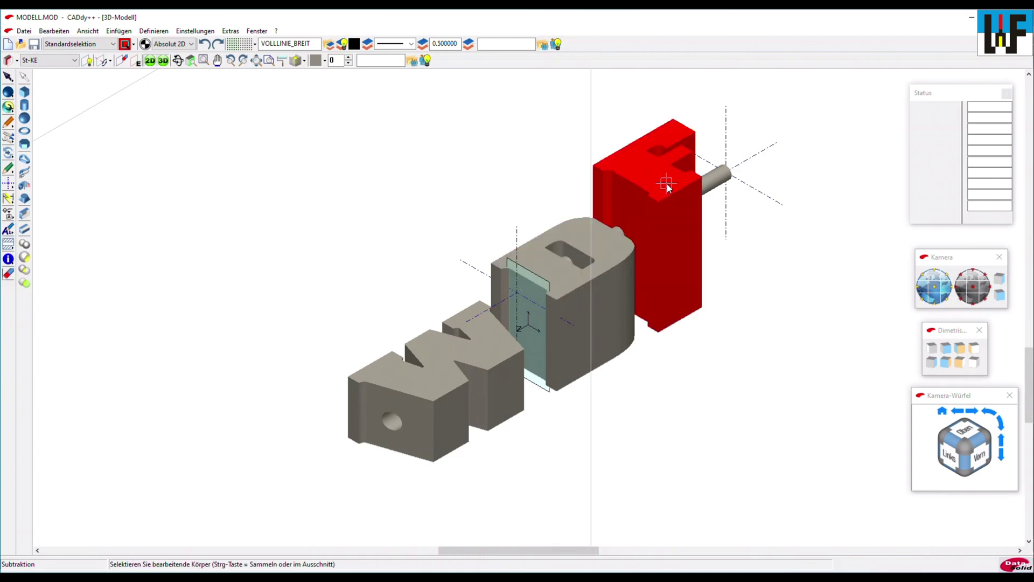
pyautogui.click(721, 184)
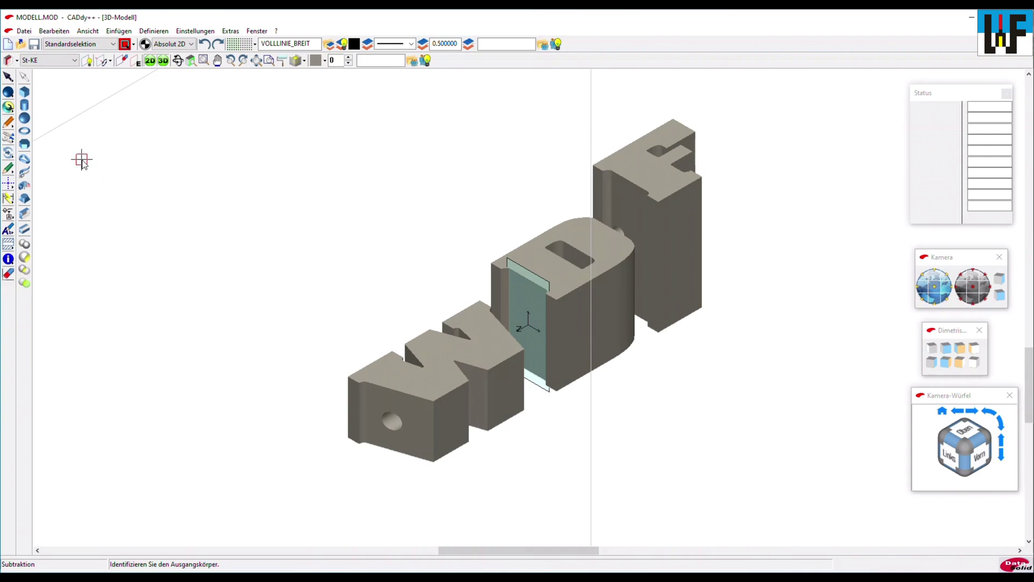
# Draw a short, shallow cylinder on the D's side face toward the W
pyautogui.click(24, 105)
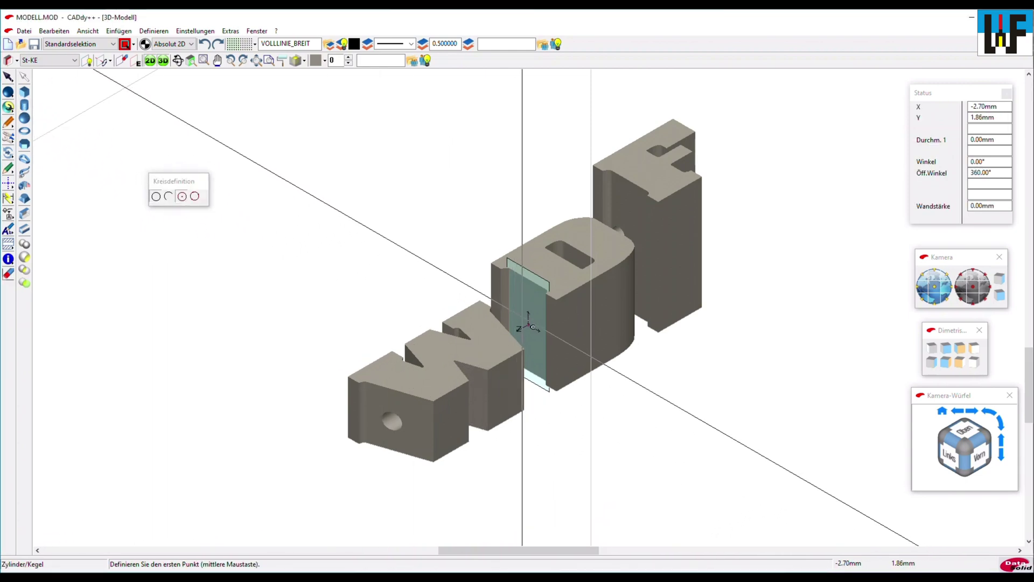
pyautogui.click(522, 317)
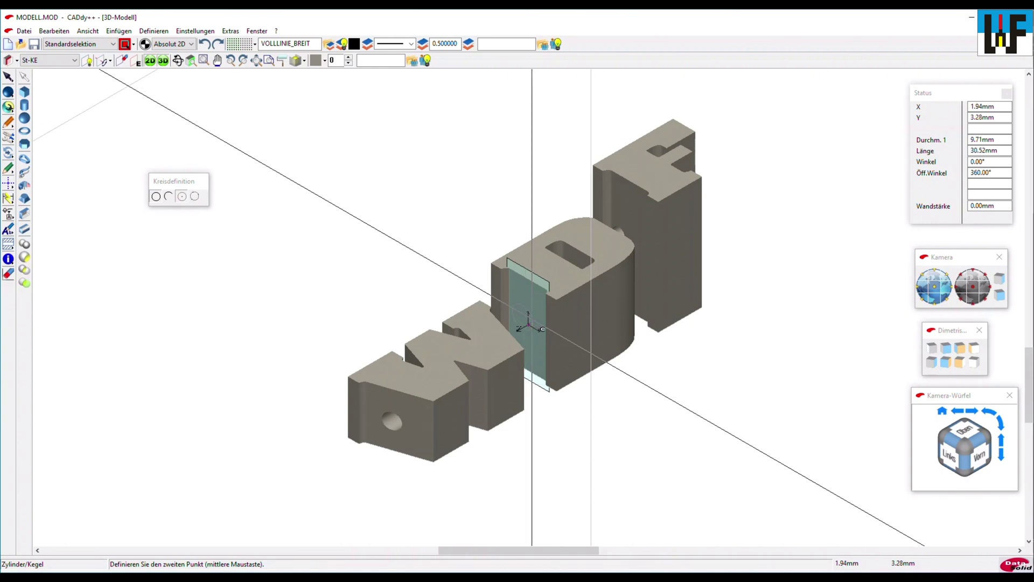
pyautogui.click(532, 319)
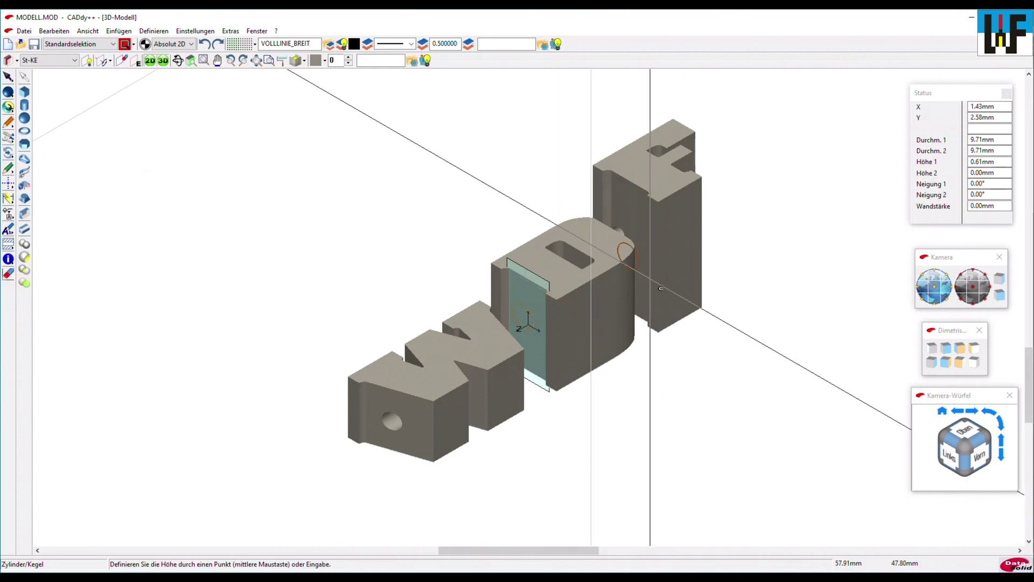
pyautogui.click(678, 277)
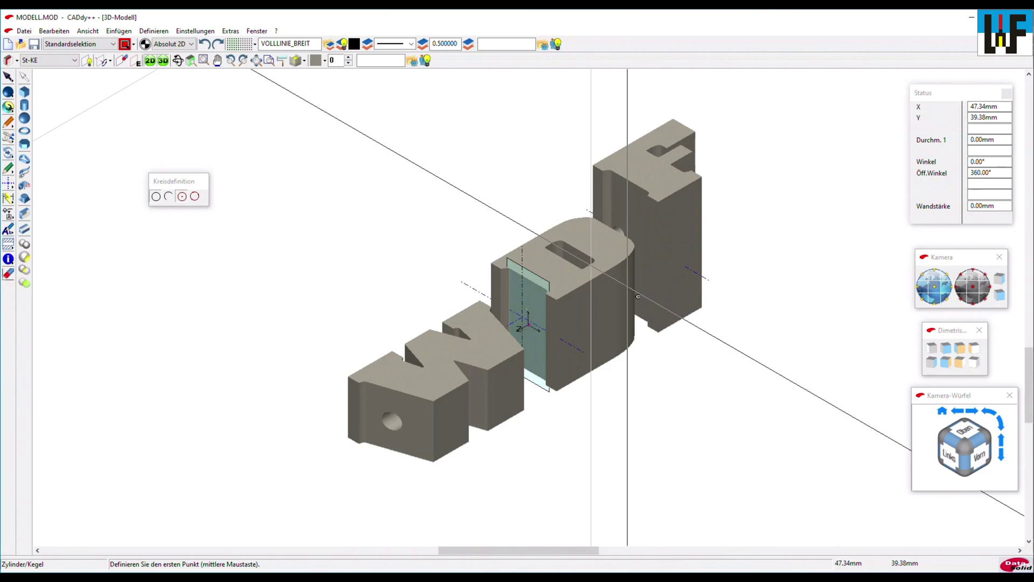
# Subtract the short cylinder from the D, leaving a round recess
pyautogui.click(25, 257)
pyautogui.click(555, 267)
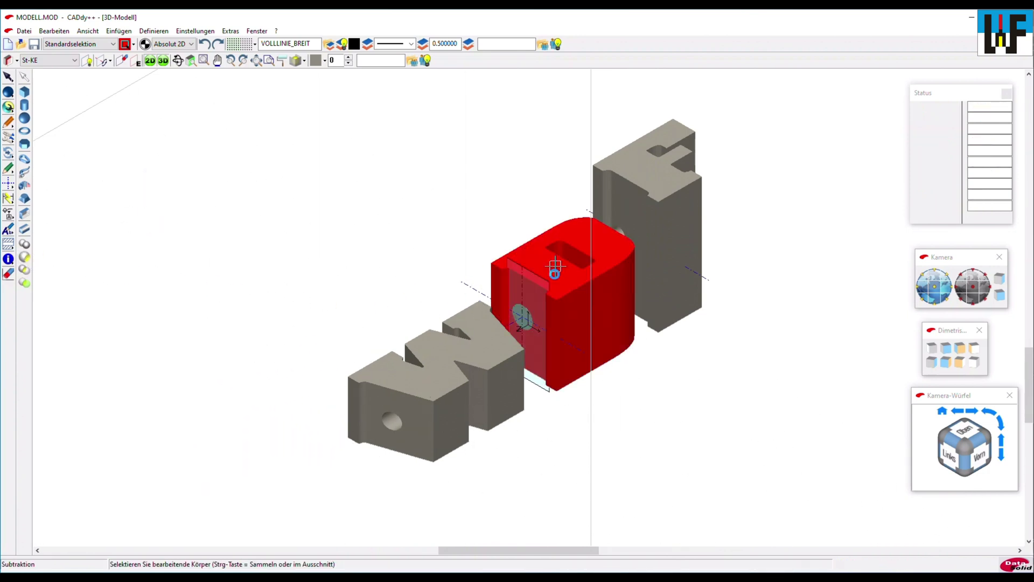
pyautogui.click(522, 316)
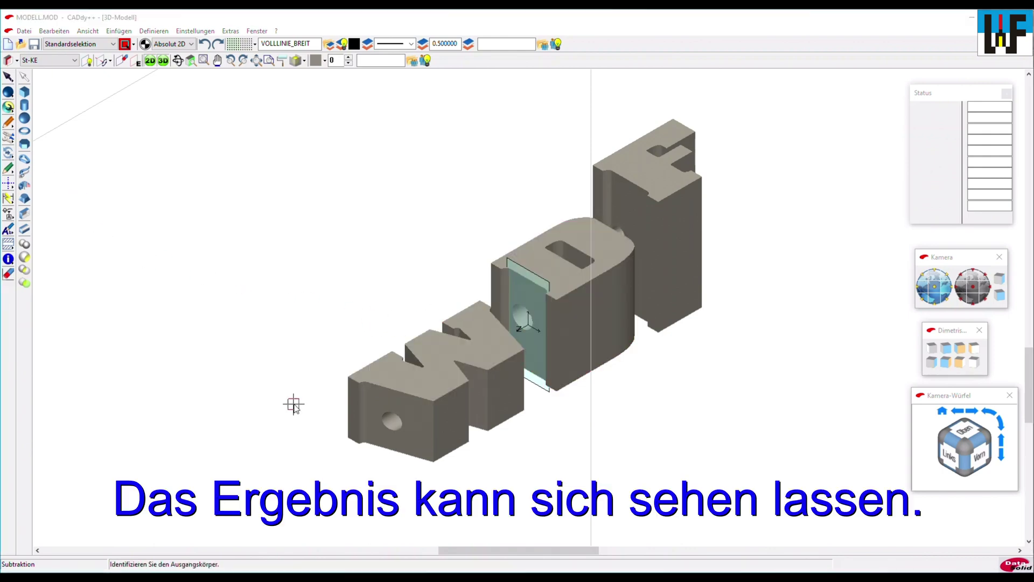
pyautogui.click(967, 466)
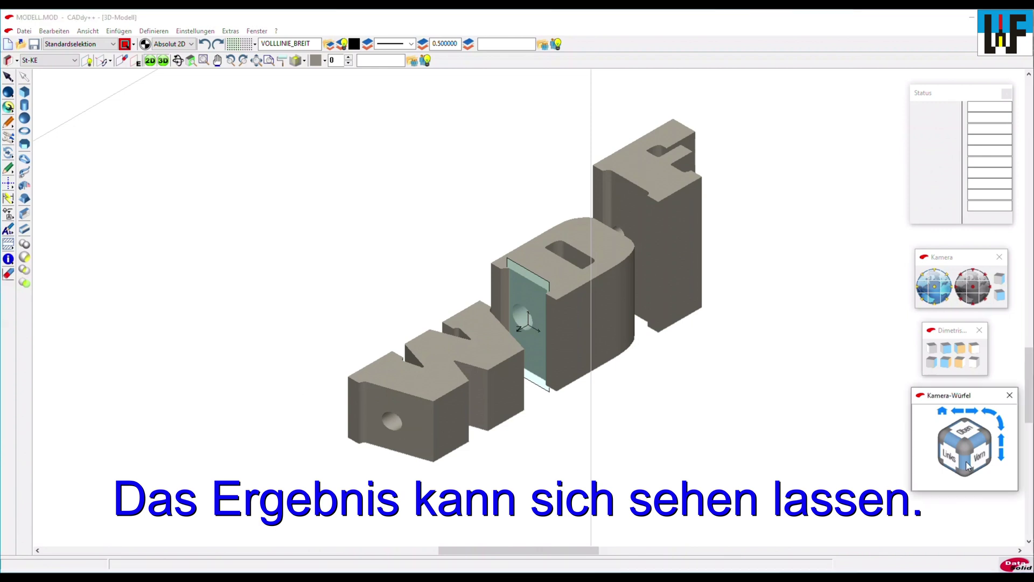
pyautogui.click(990, 440)
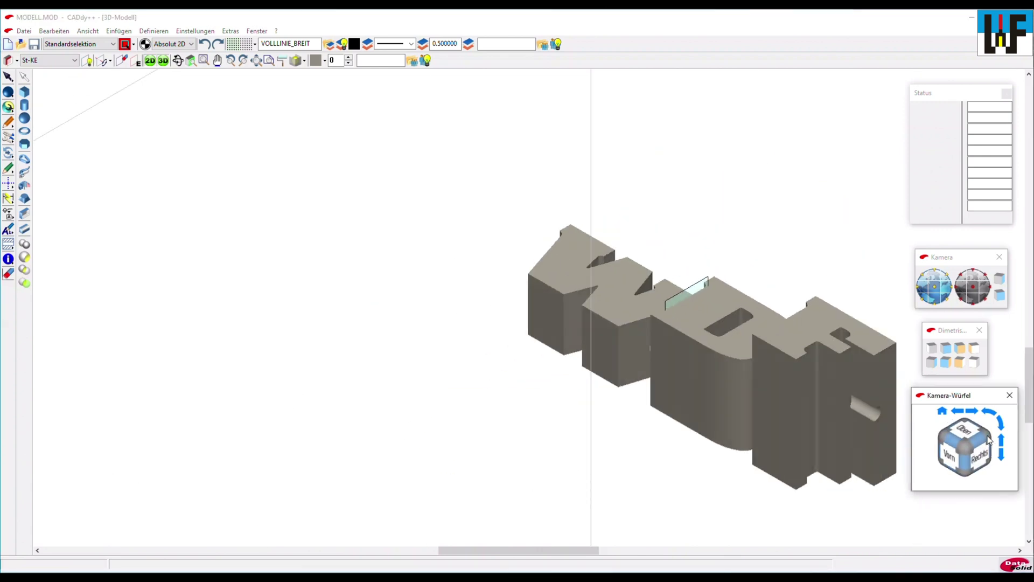
pyautogui.click(989, 439)
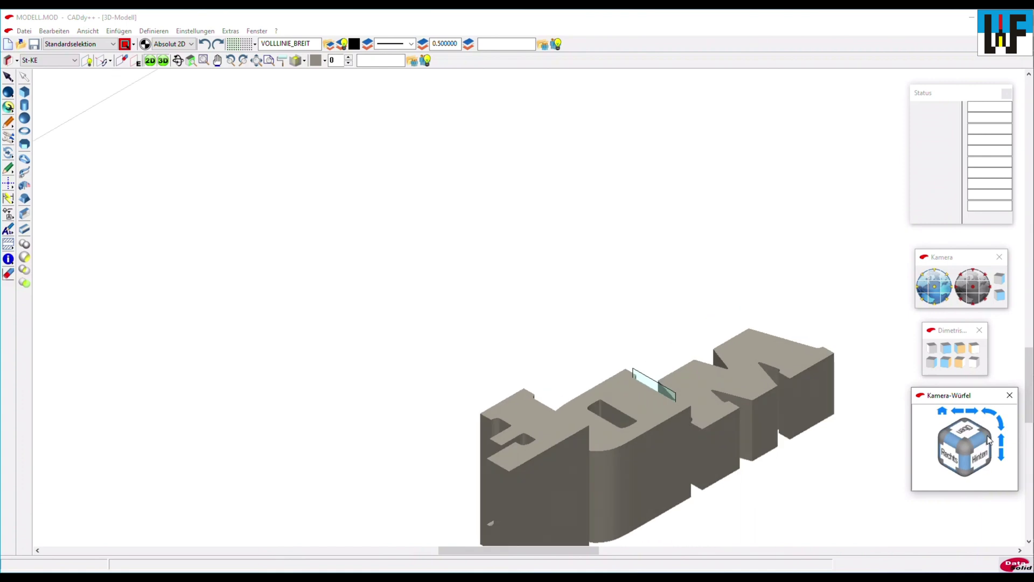
pyautogui.click(989, 440)
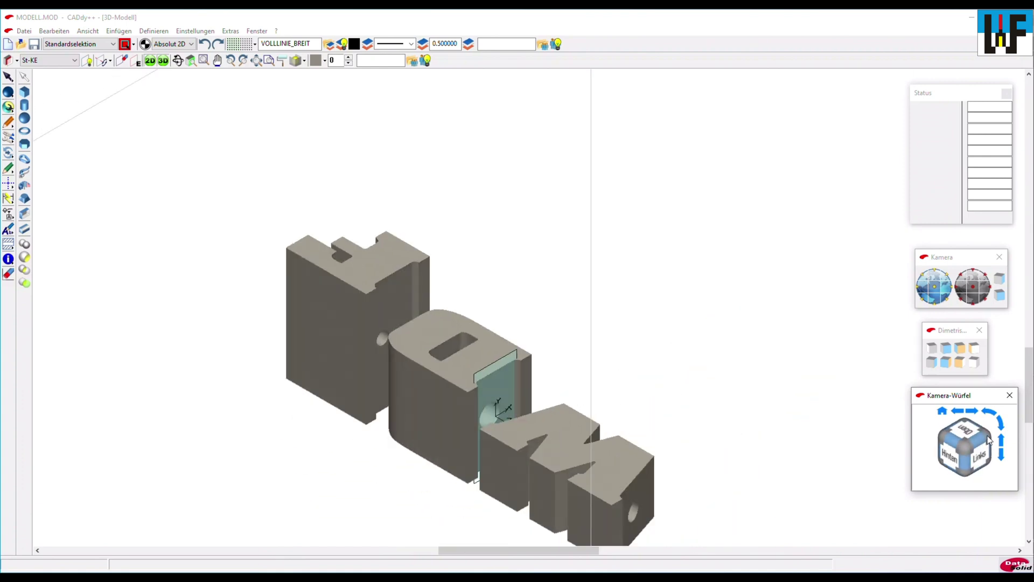
pyautogui.click(989, 440)
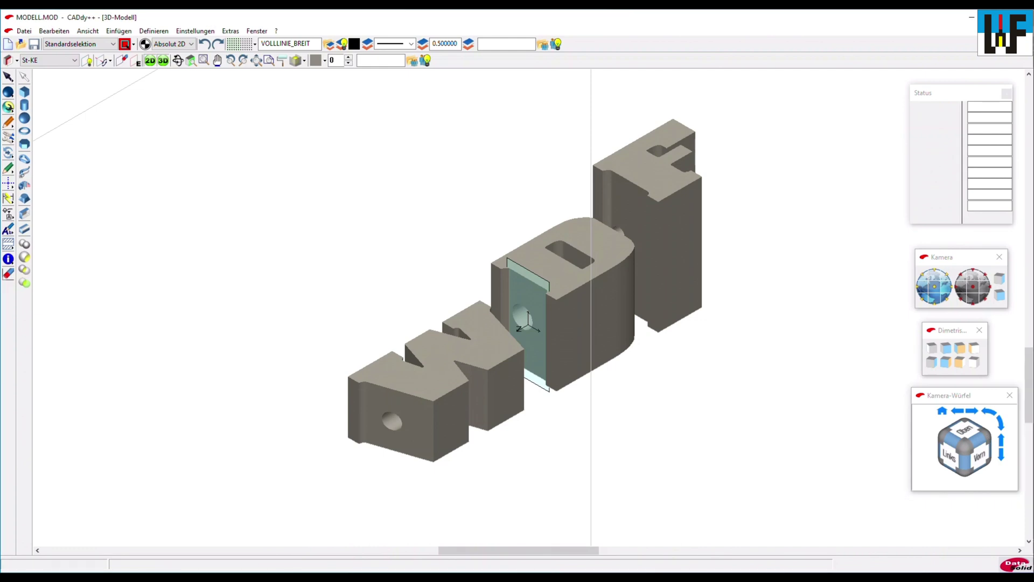
pyautogui.moveTo(321, 320); pyautogui.dragTo(302, 320, button='middle')
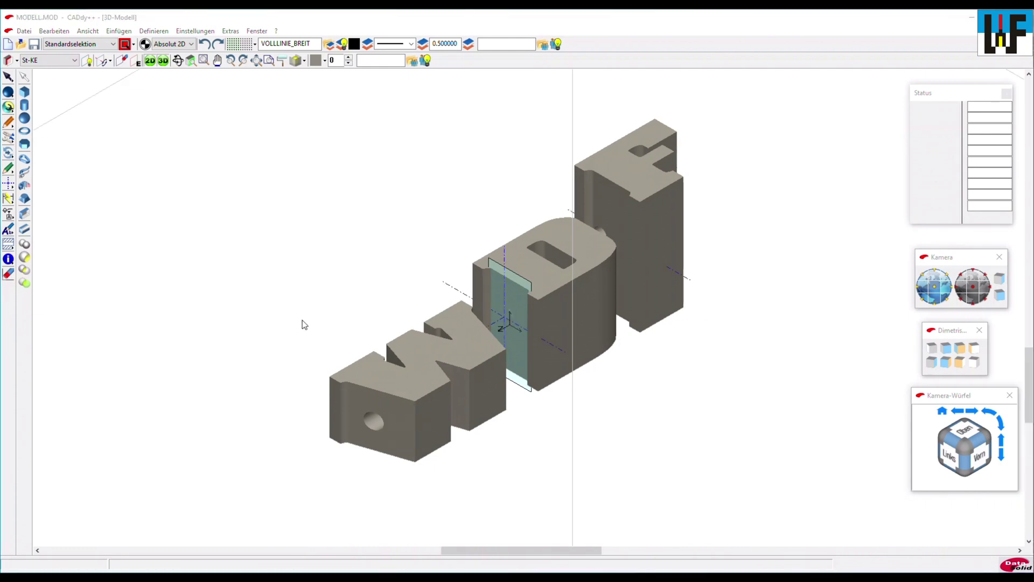
pyautogui.click(88, 30)
# Colour the W solid orange via its properties in the model explorer
pyautogui.click(97, 42)
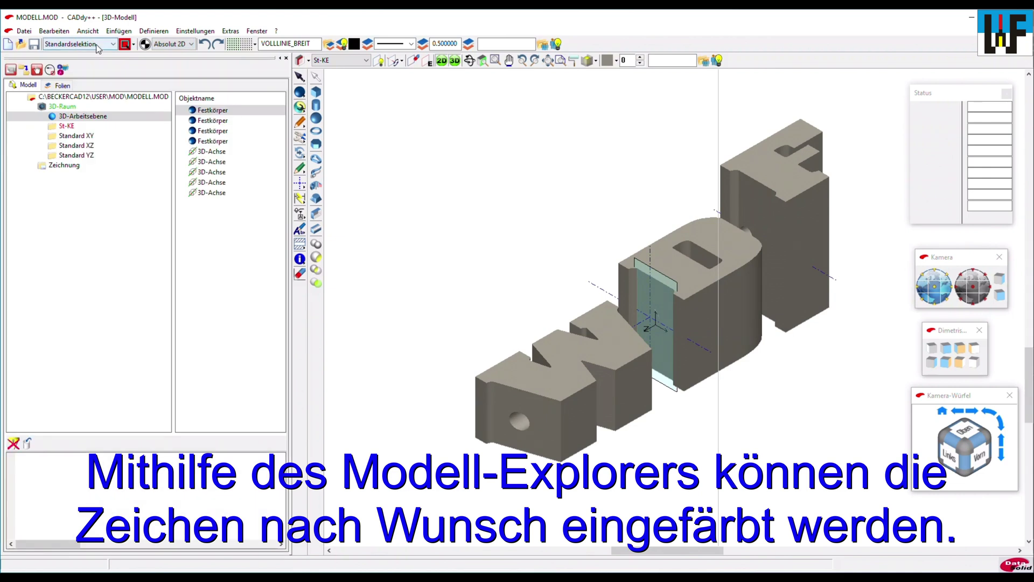
pyautogui.rightClick(197, 111)
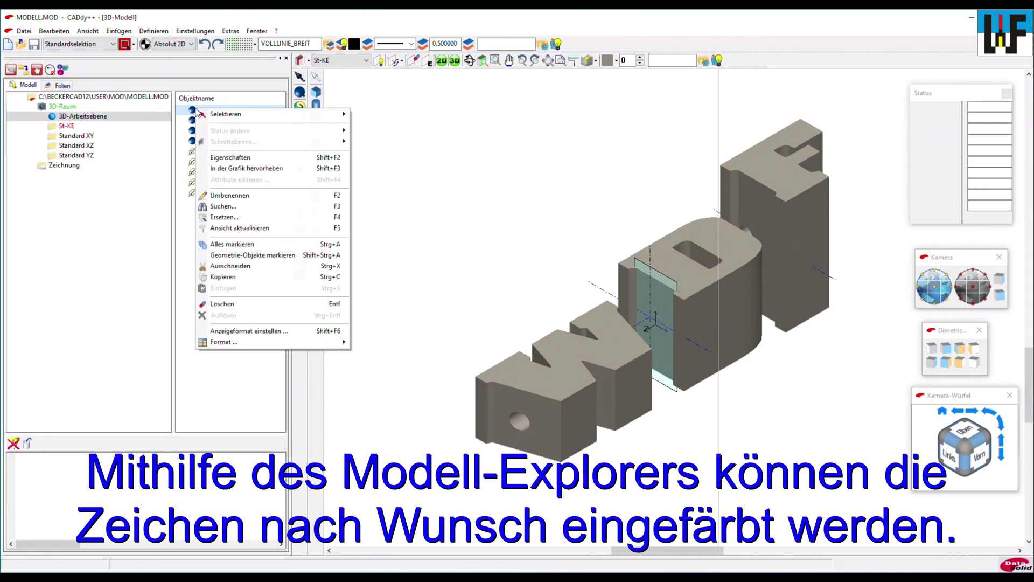
pyautogui.click(220, 156)
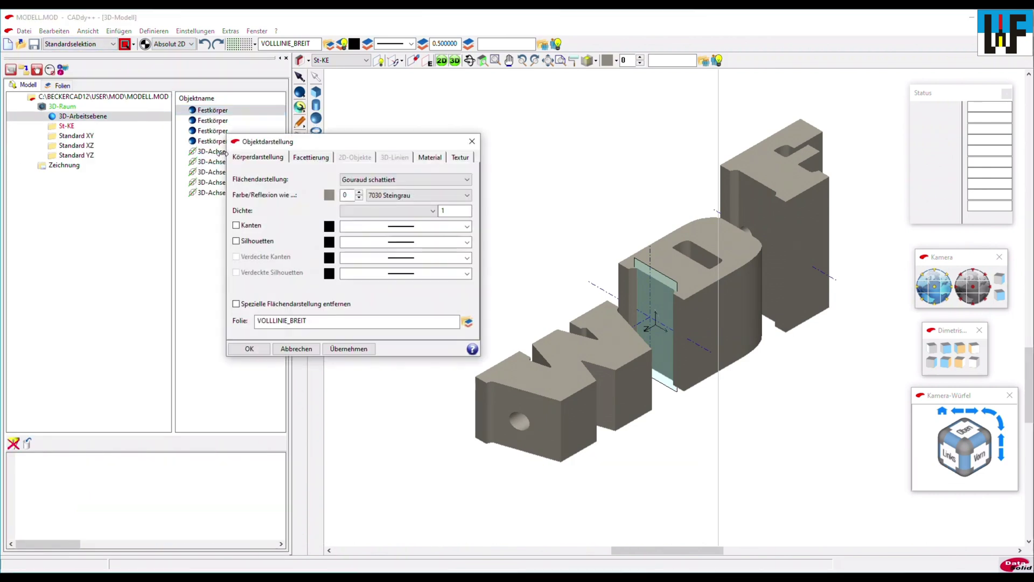
pyautogui.click(329, 195)
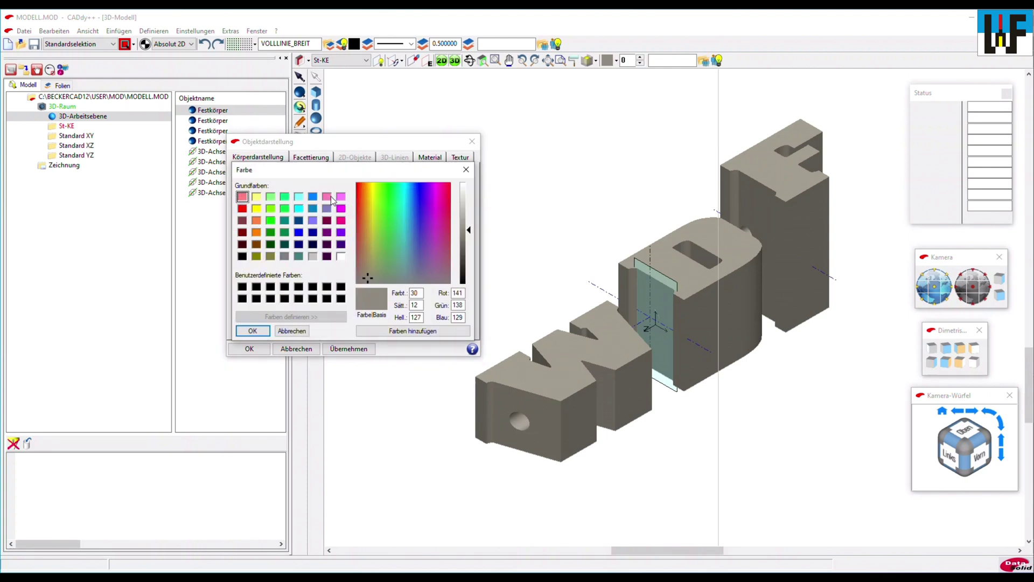
pyautogui.click(256, 233)
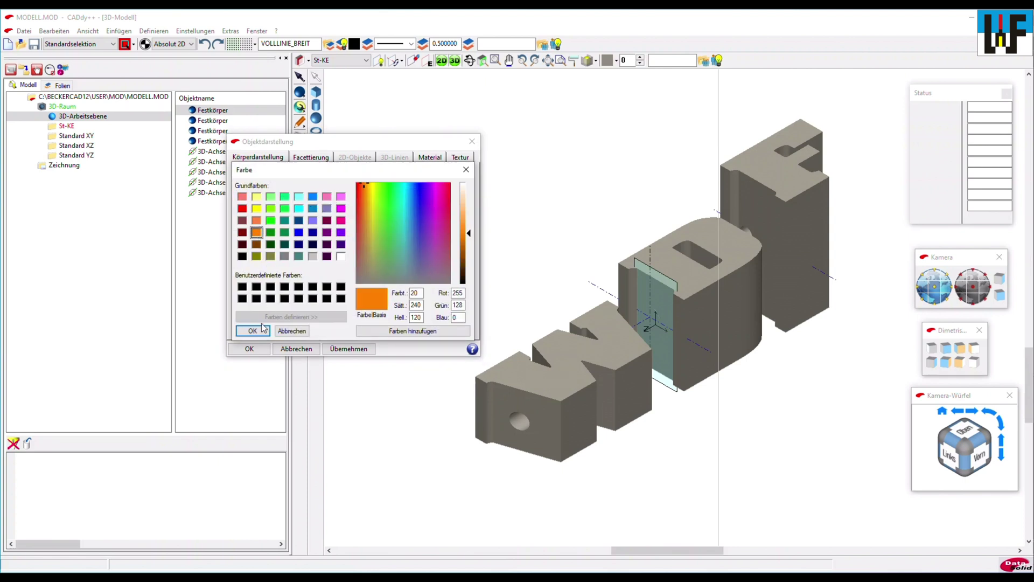
pyautogui.click(253, 331)
pyautogui.click(257, 349)
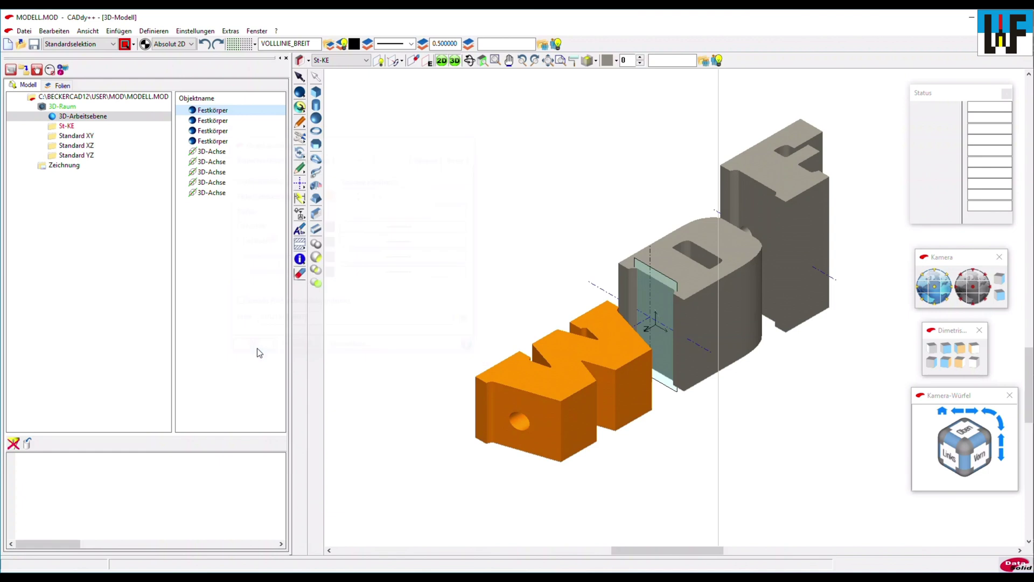
# Colour the D solid yellow
pyautogui.rightClick(208, 121)
pyautogui.moveTo(240, 141)
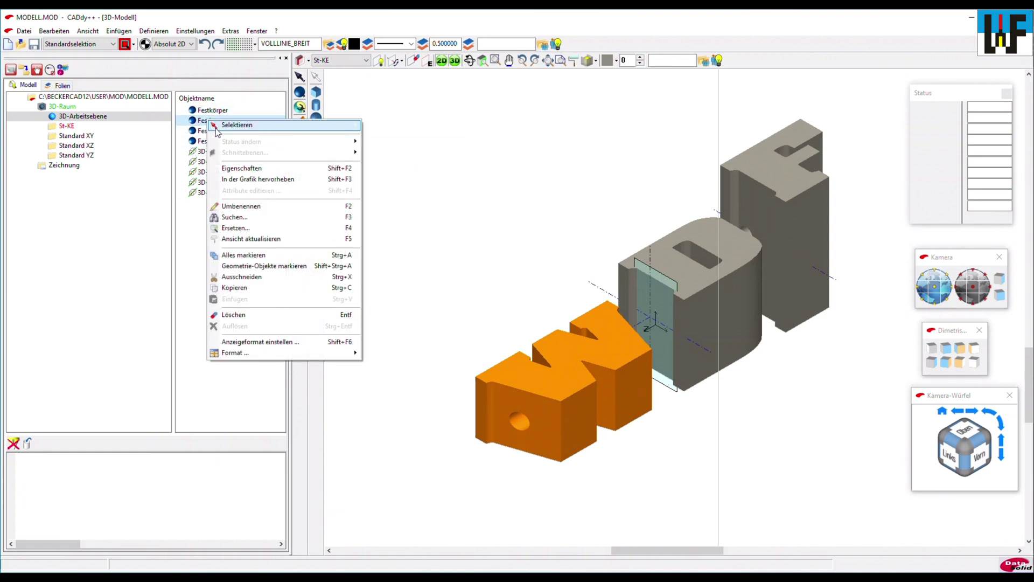
pyautogui.click(235, 169)
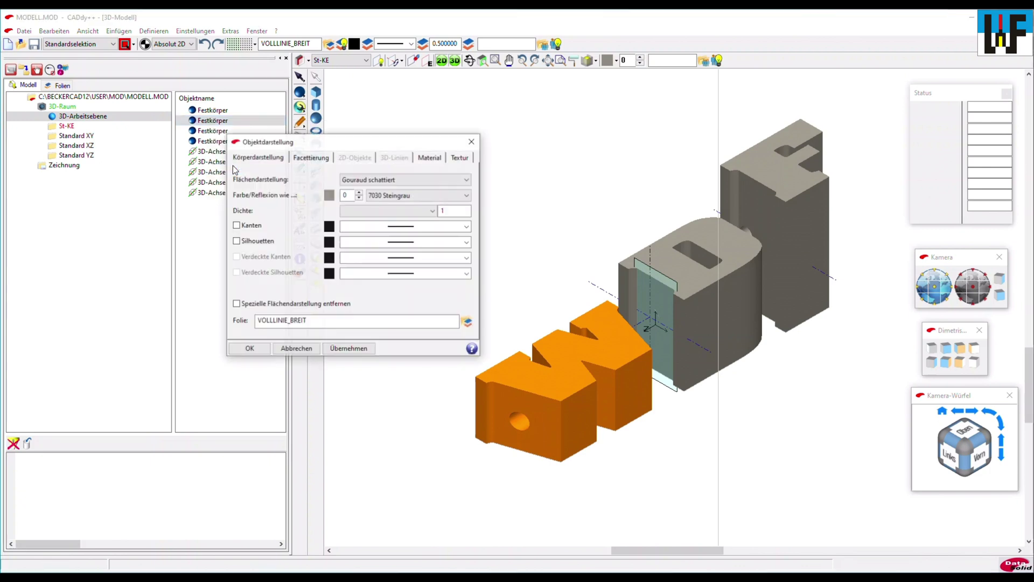
pyautogui.click(330, 195)
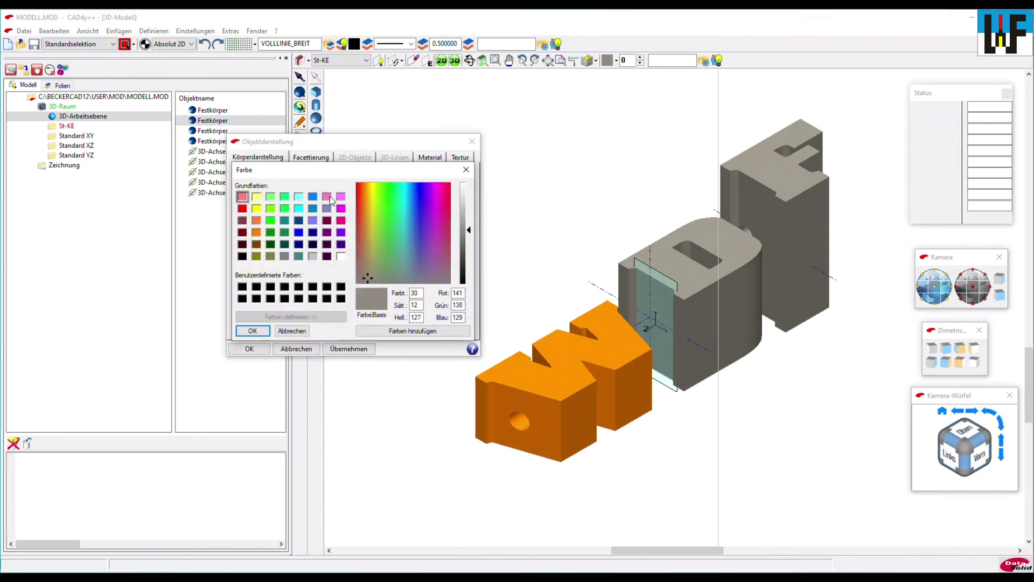
pyautogui.click(258, 209)
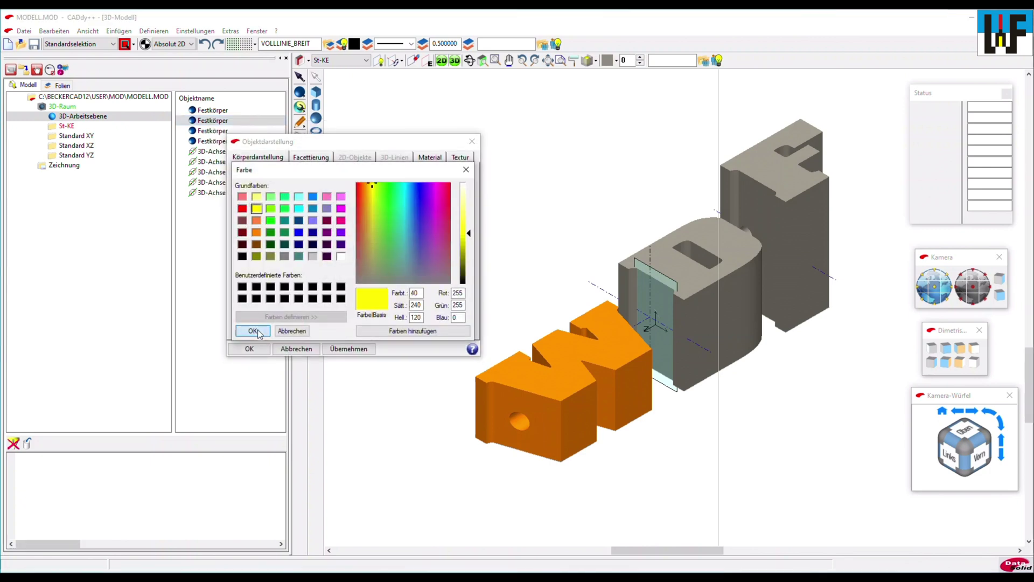
pyautogui.click(252, 331)
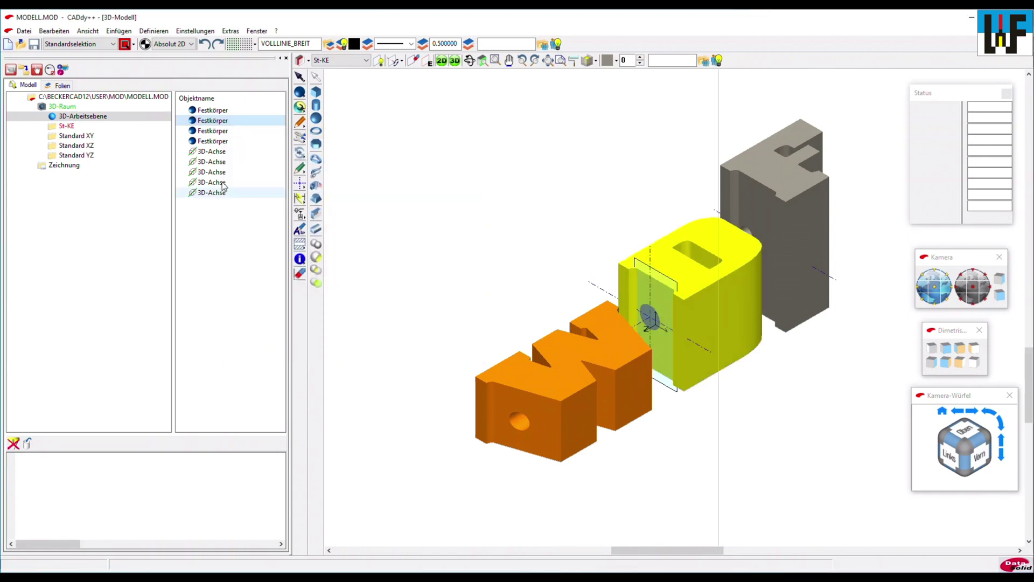
# Colour the third, grey solid red
pyautogui.rightClick(208, 131)
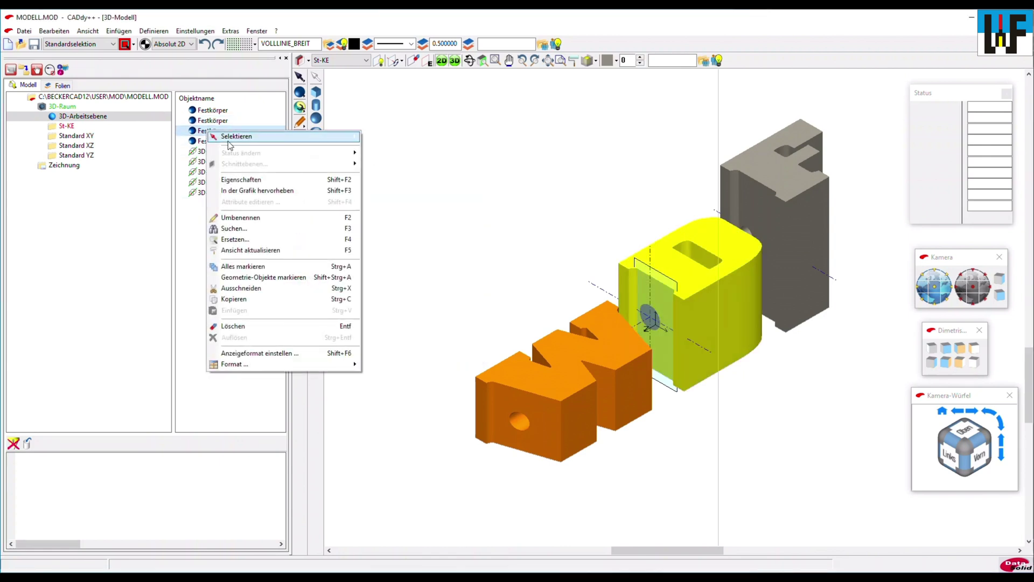
pyautogui.click(239, 181)
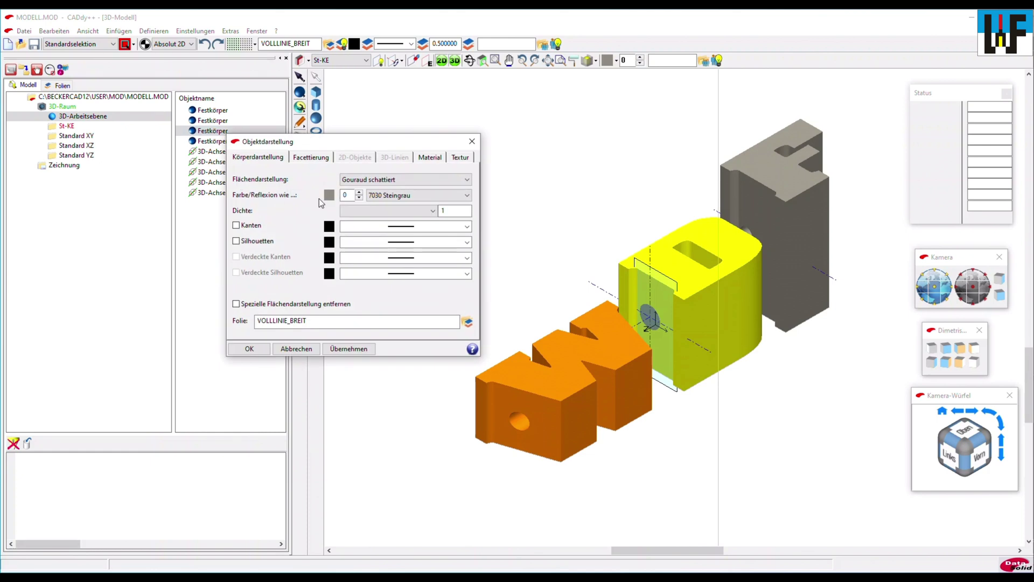
pyautogui.click(329, 195)
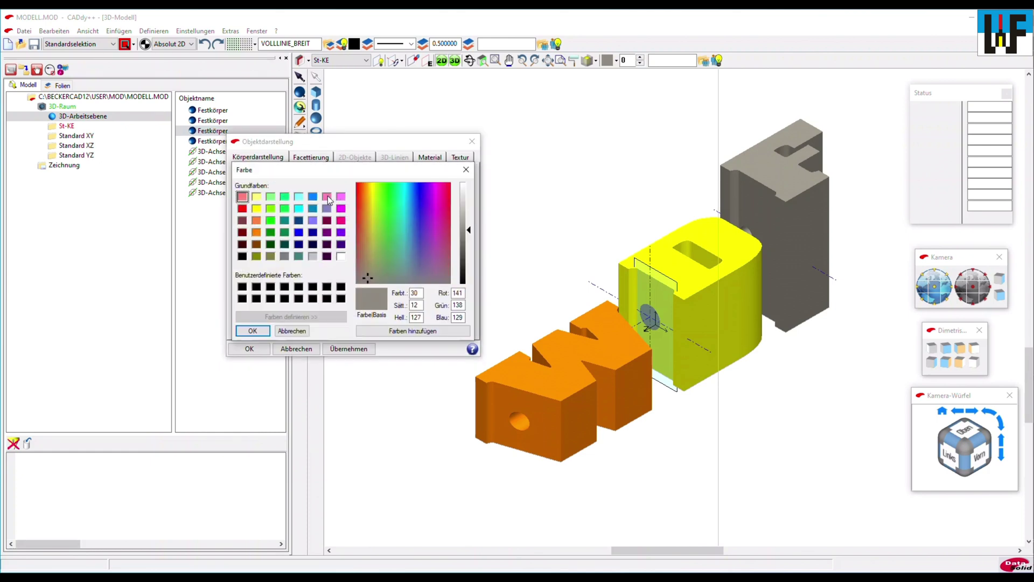
pyautogui.click(242, 209)
pyautogui.click(252, 331)
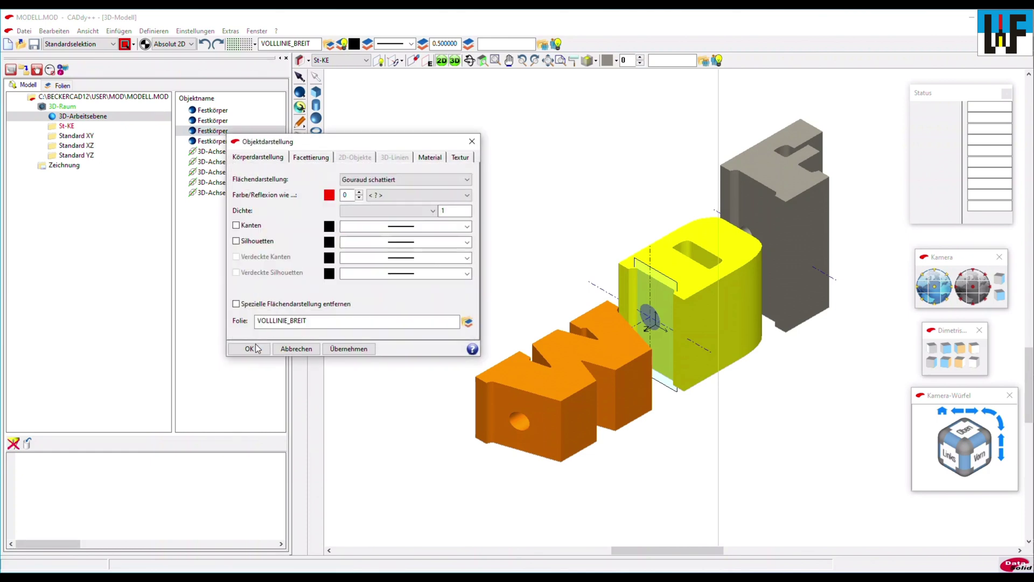
pyautogui.click(248, 348)
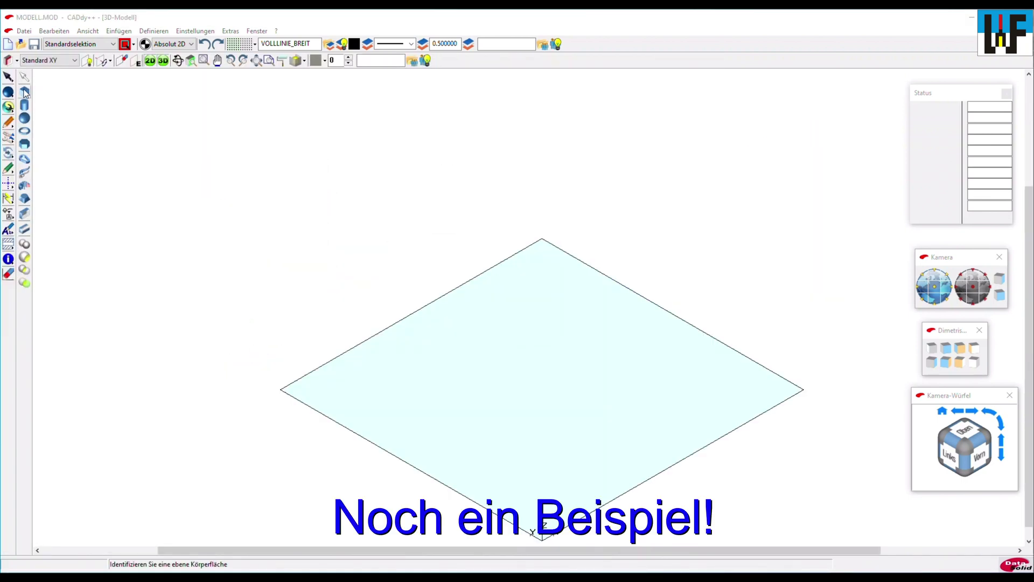
# Draw a flat Quader box on the base plane from two base corners and a height
pyautogui.click(24, 92)
pyautogui.click(419, 381)
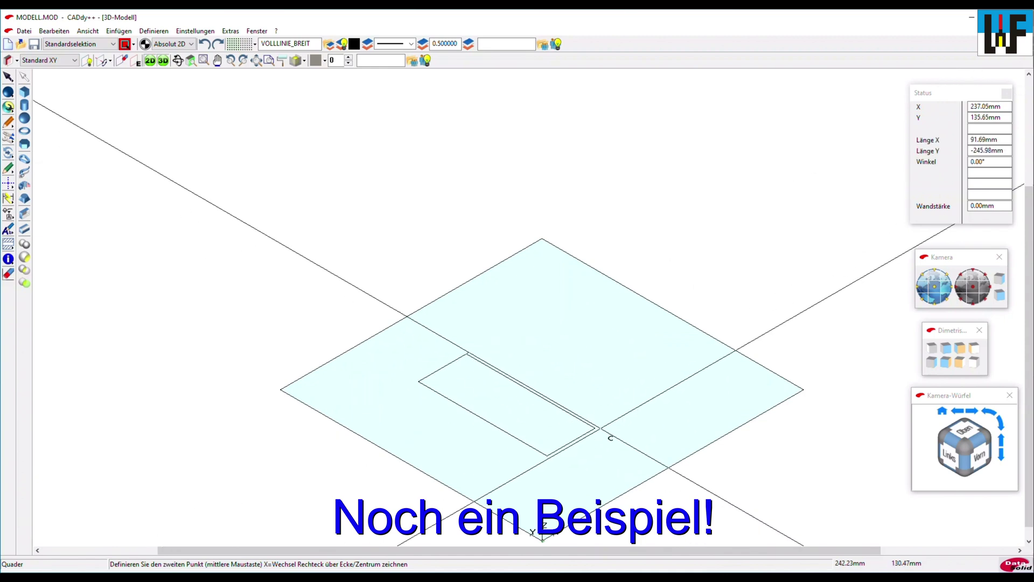
pyautogui.click(703, 397)
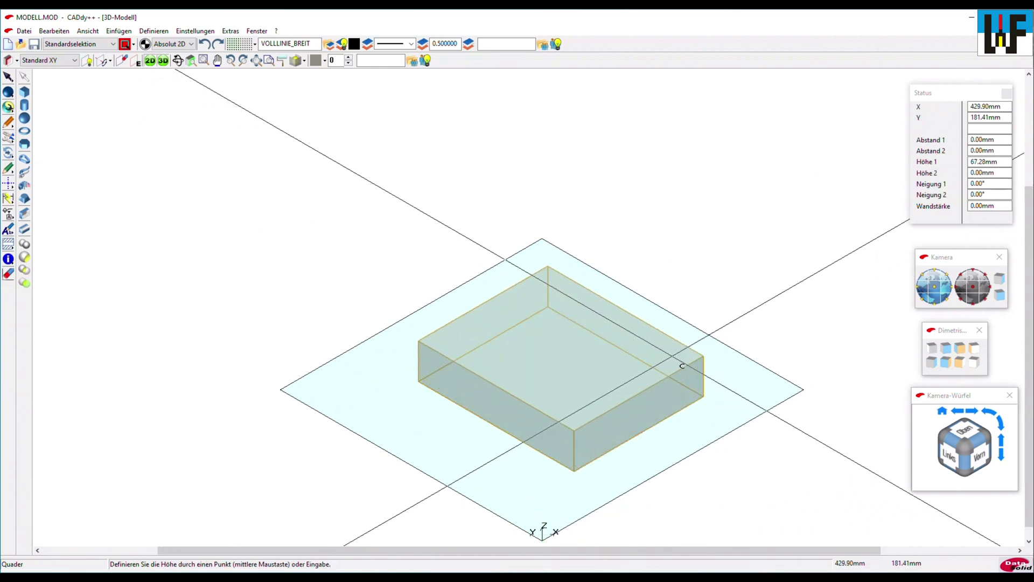
pyautogui.click(487, 254)
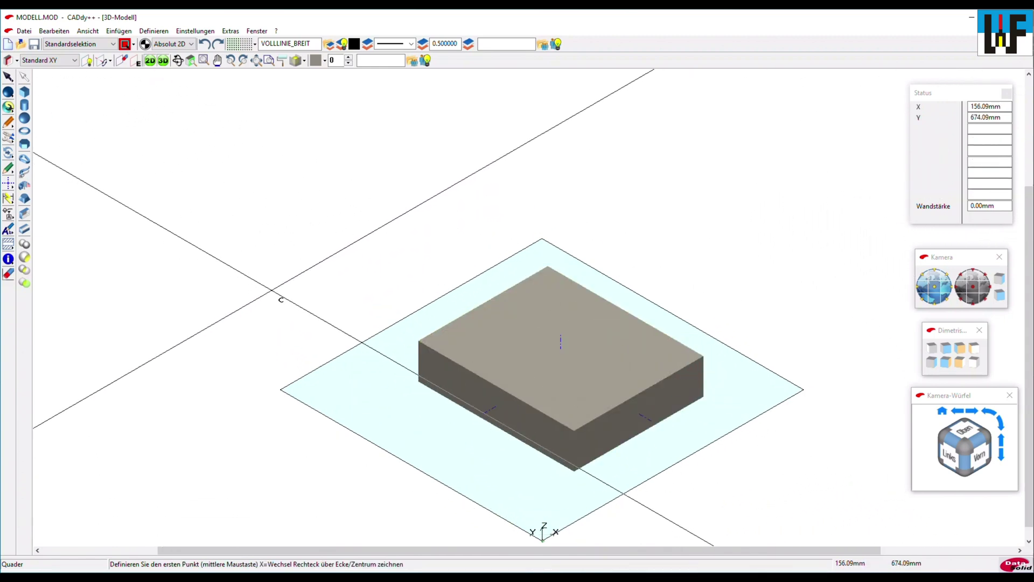
pyautogui.rightClick(200, 249)
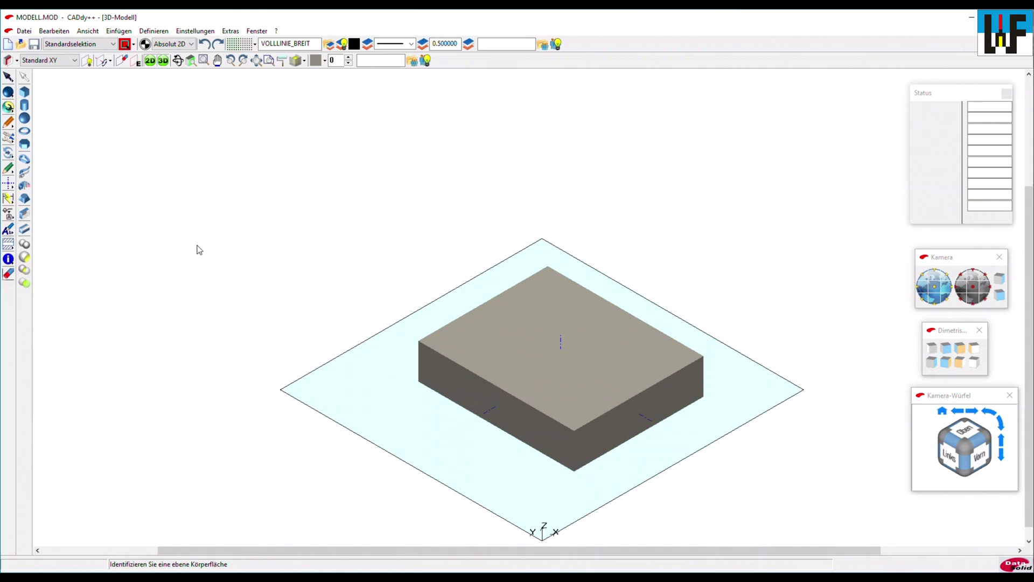
pyautogui.click(8, 60)
# Put the construction plane on the box's top face and choose the Arial font set
pyautogui.click(569, 413)
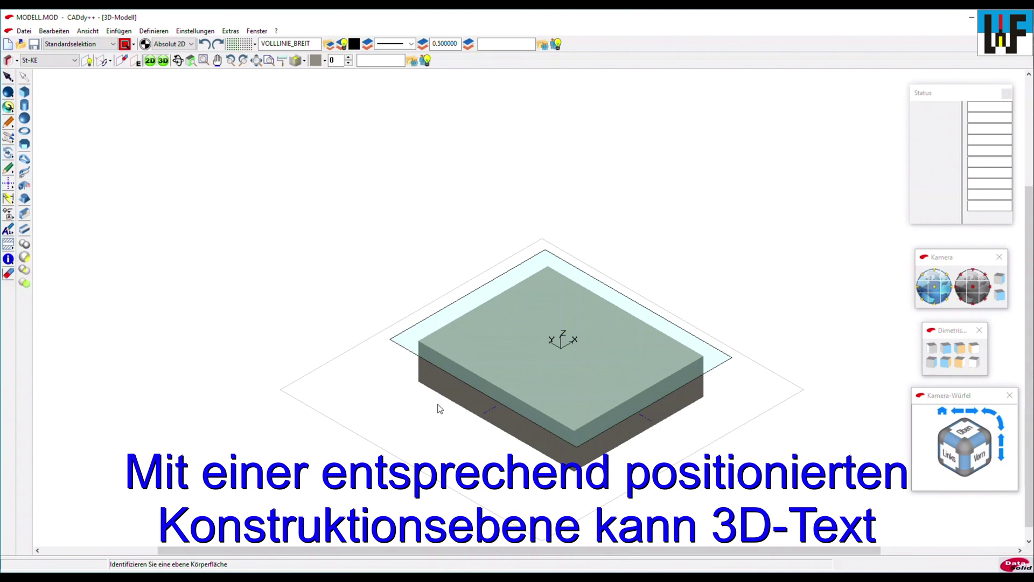
pyautogui.click(8, 231)
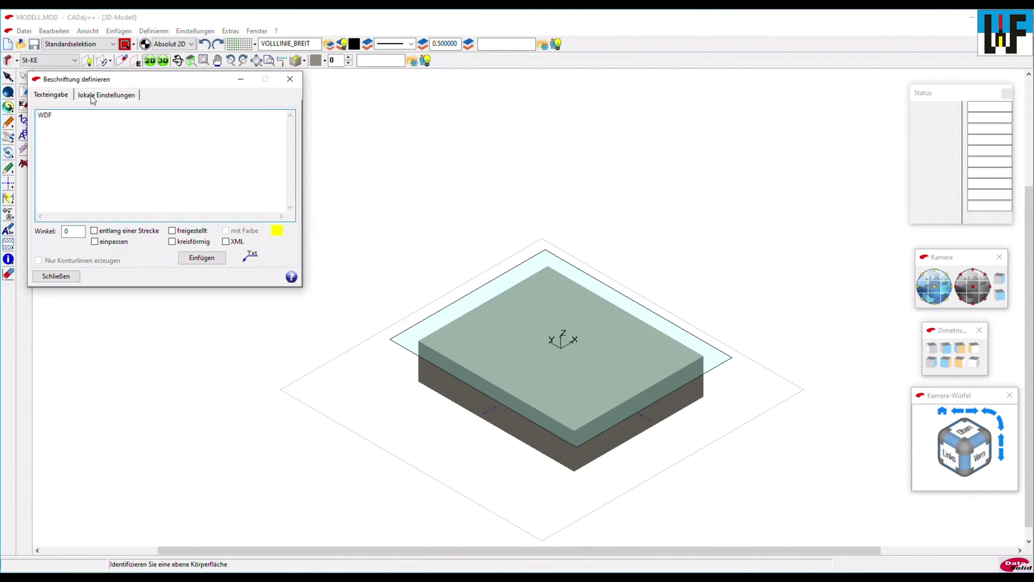
pyautogui.click(93, 97)
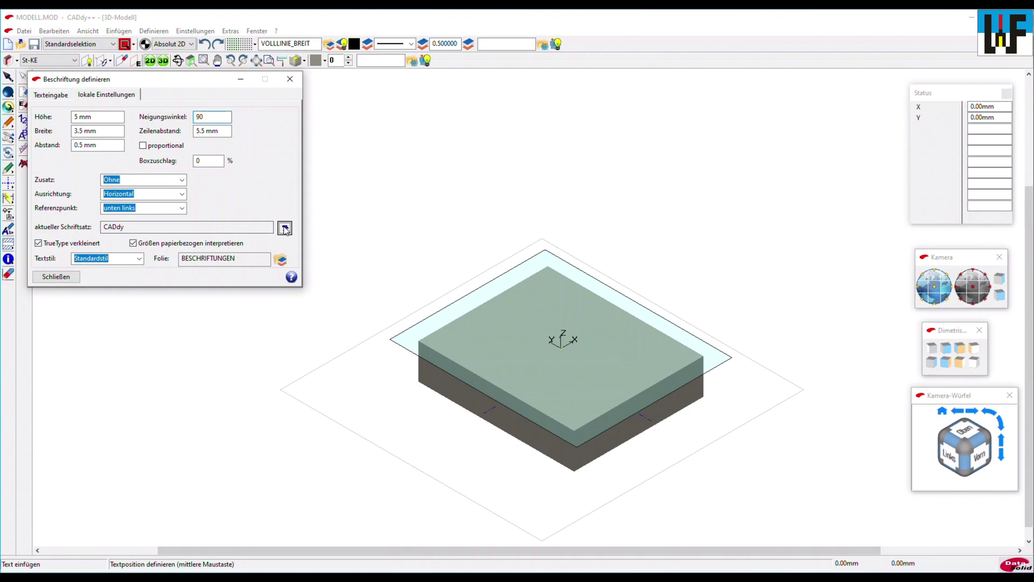
pyautogui.click(285, 228)
pyautogui.click(236, 148)
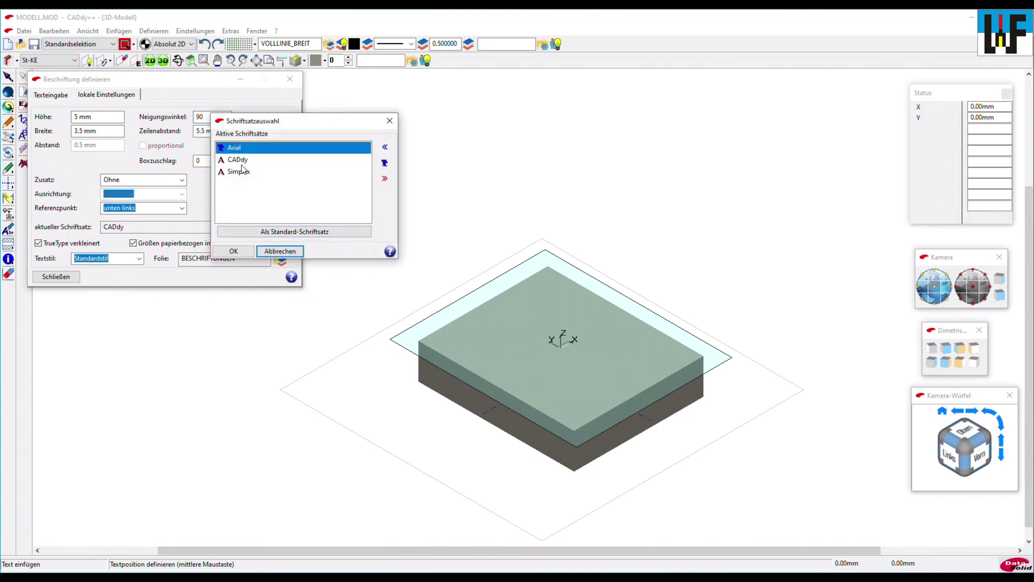
pyautogui.click(246, 249)
# Set text height to 40 and place two WDF text blocks on the top face
pyautogui.click(97, 118)
pyautogui.moveTo(97, 118); pyautogui.dragTo(70, 118)
pyautogui.write('40')
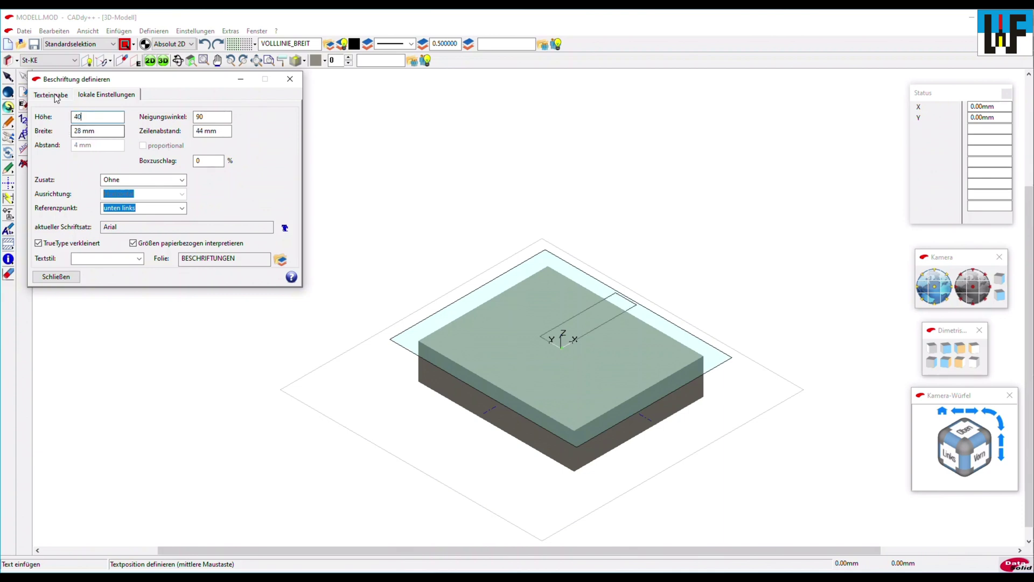
pyautogui.click(57, 97)
pyautogui.click(195, 259)
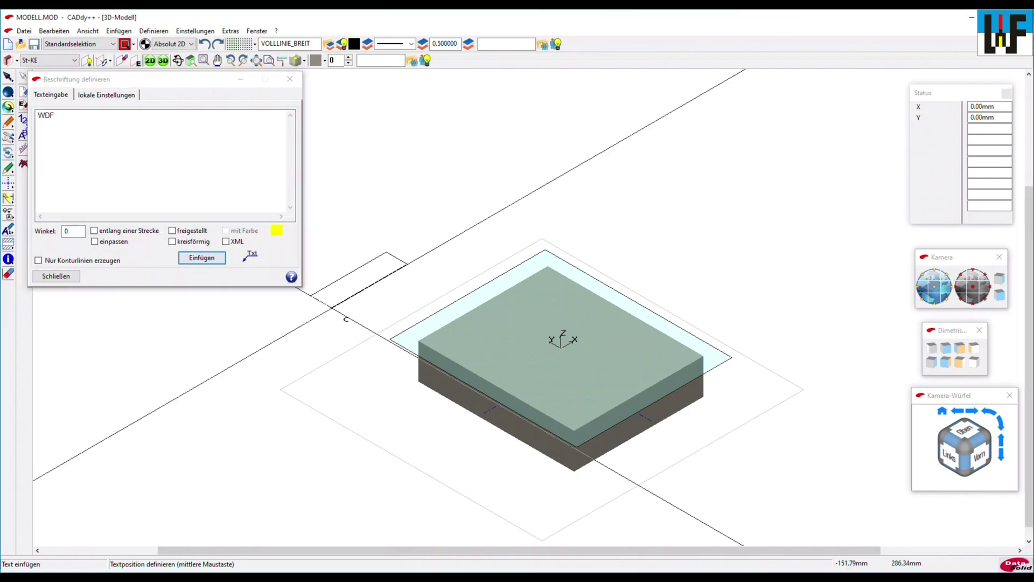
pyautogui.middleClick(494, 363)
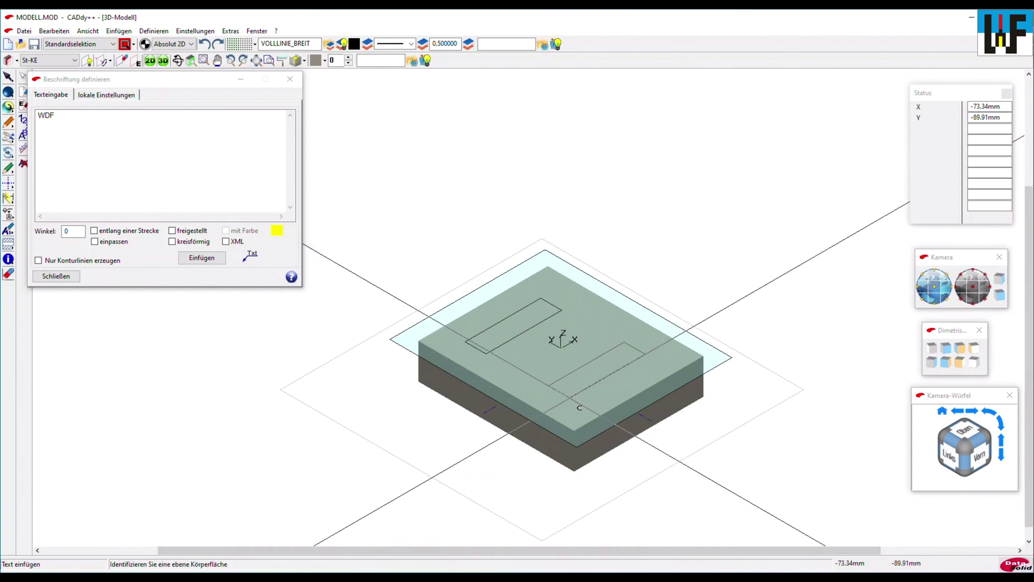
pyautogui.press('Escape')
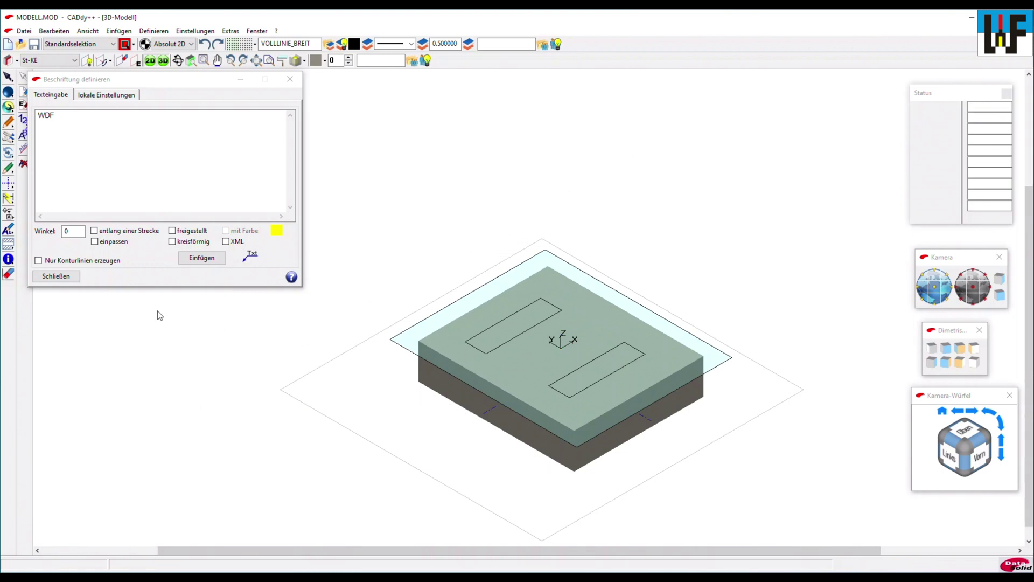
# Explode both Arial WDF text blocks on the box top into letter outlines
pyautogui.click(69, 280)
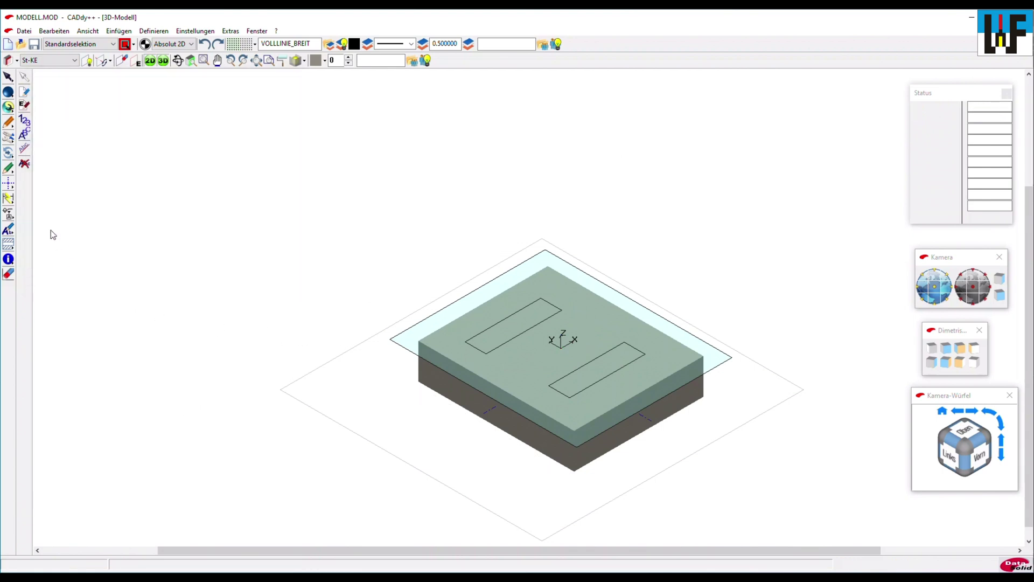
pyautogui.click(24, 163)
pyautogui.click(485, 351)
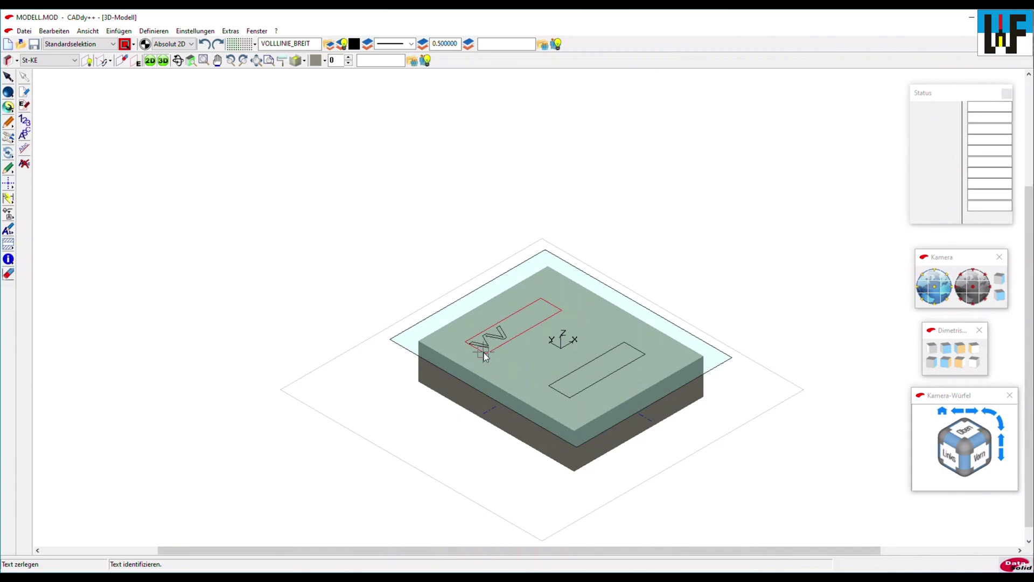
pyautogui.click(561, 391)
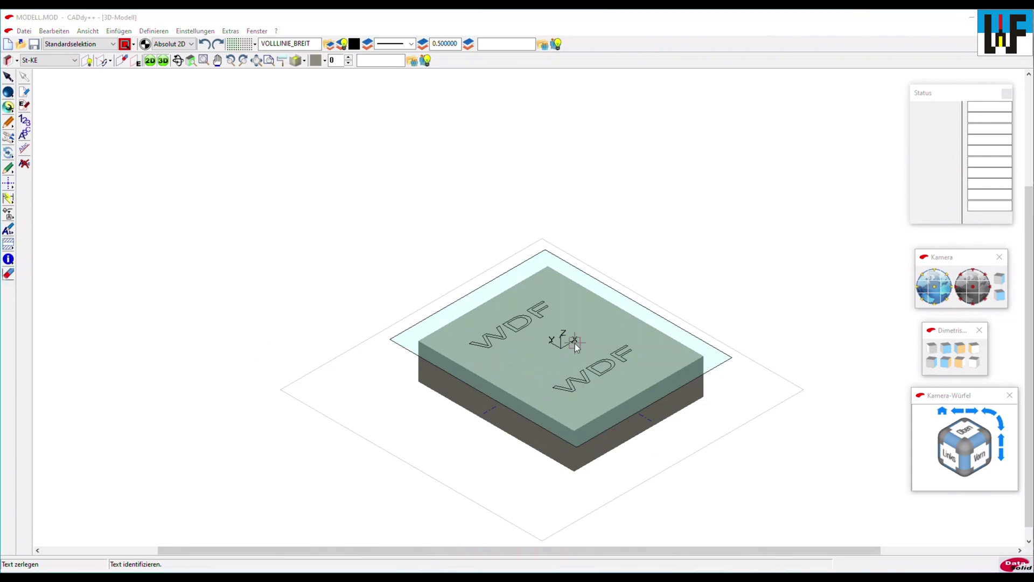
pyautogui.rightClick(561, 344)
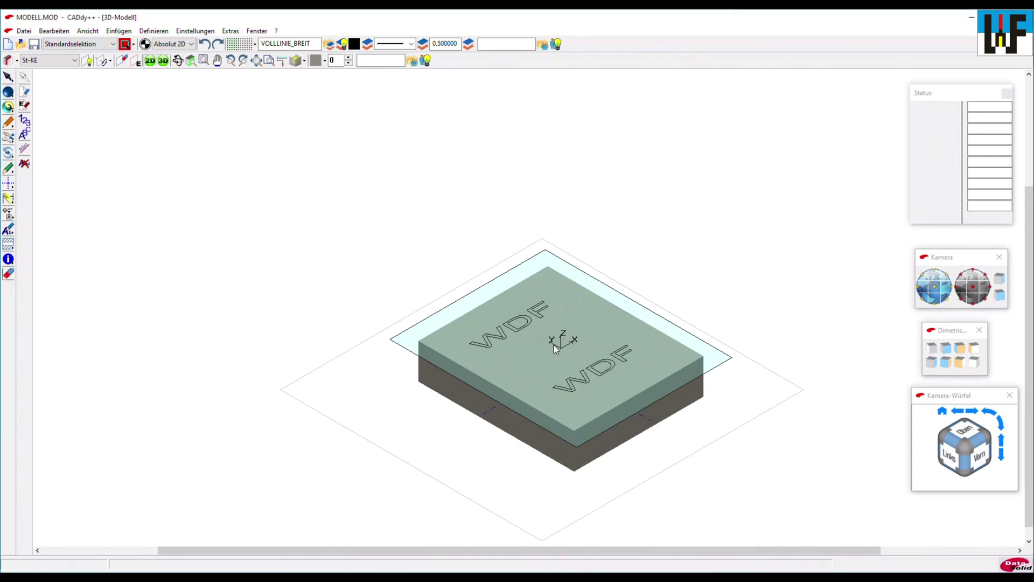
pyautogui.scroll(1, 553, 345)
pyautogui.scroll(1, 552, 344)
pyautogui.scroll(1, 554, 345)
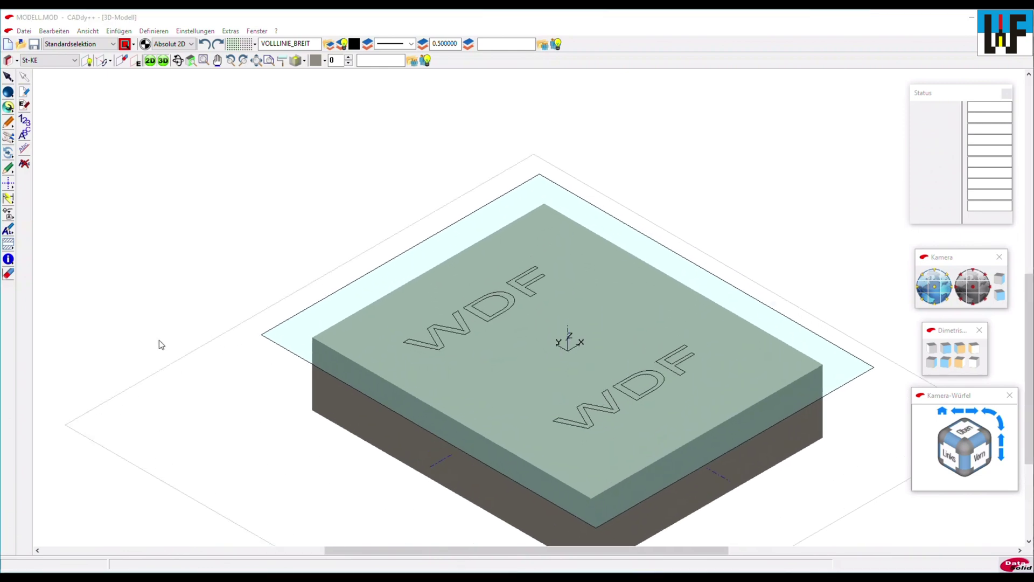
pyautogui.click(8, 93)
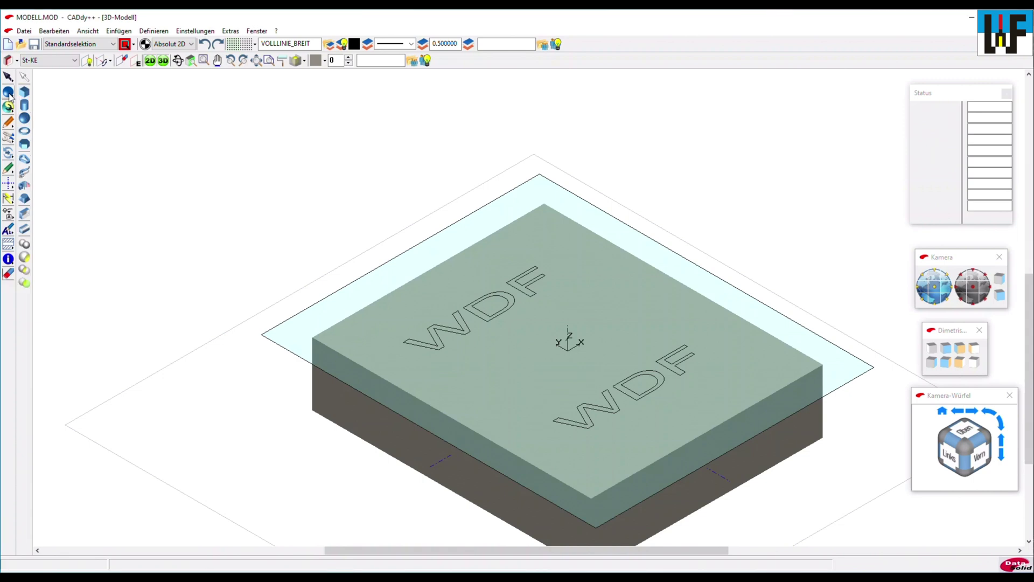
# Extrude the upper W, D and F outlines upward along Z, each to a positive height
pyautogui.click(25, 160)
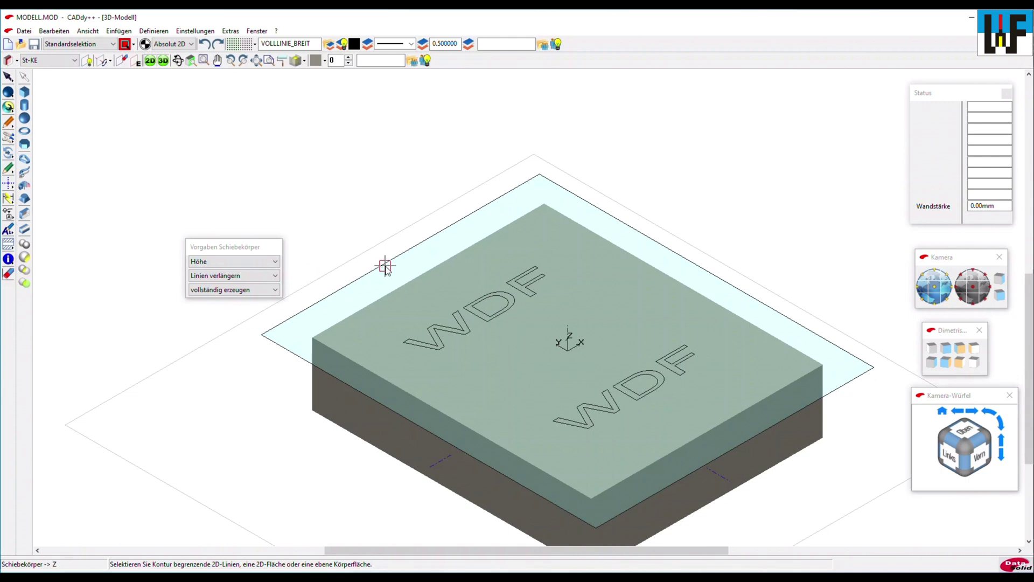
pyautogui.moveTo(362, 265)
pyautogui.mouseDown()
pyautogui.moveTo(563, 334)
pyautogui.moveTo(554, 354)
pyautogui.mouseUp()
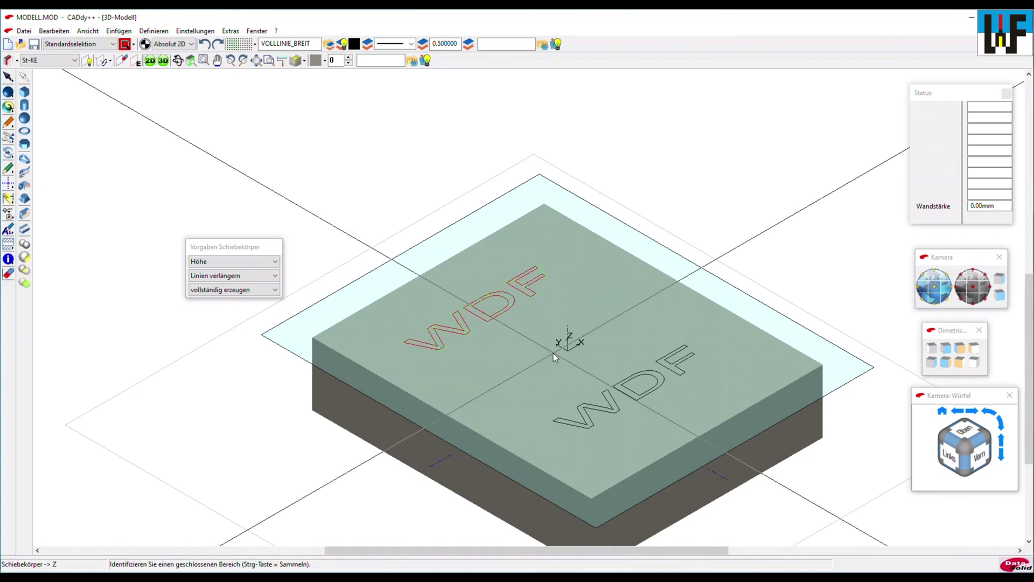
pyautogui.click(463, 322)
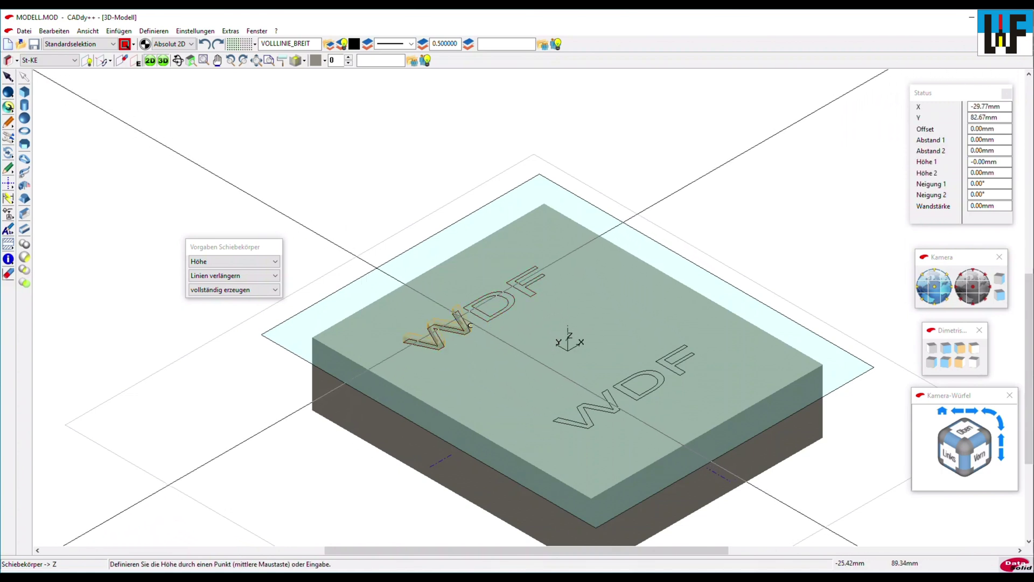
pyautogui.click(467, 320)
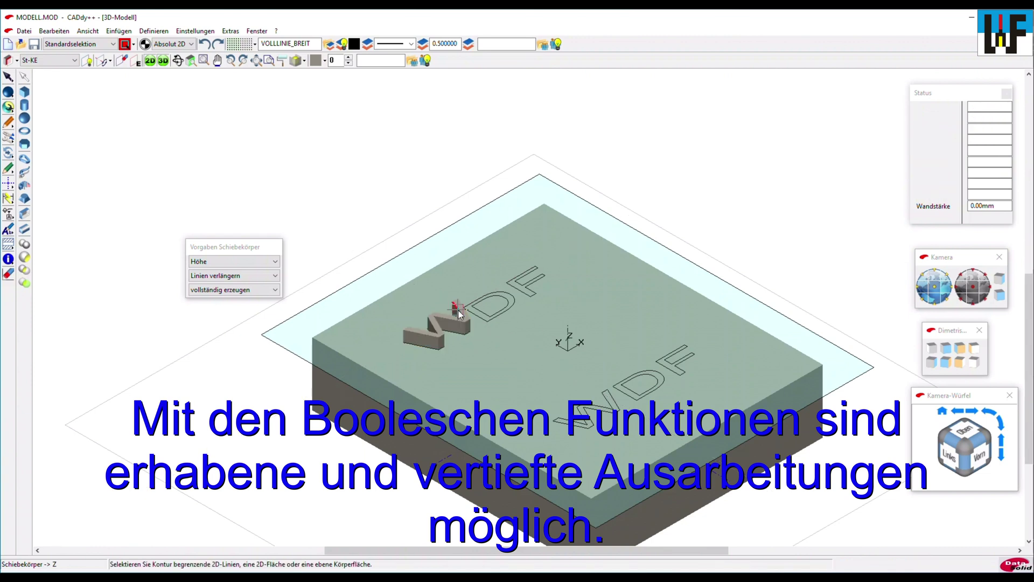
pyautogui.click(443, 280)
pyautogui.click(510, 301)
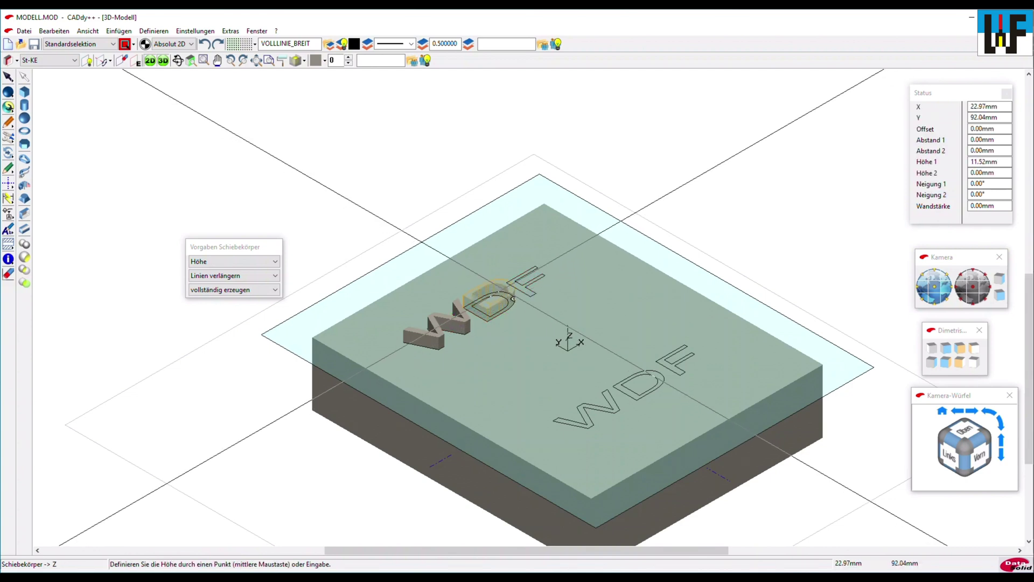
pyautogui.click(498, 285)
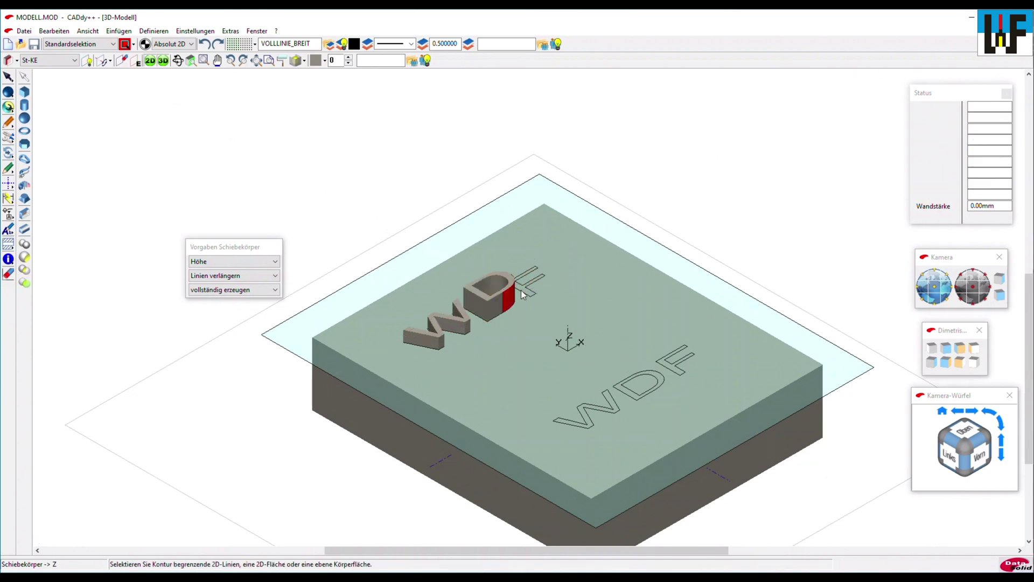
pyautogui.moveTo(493, 253); pyautogui.dragTo(557, 311)
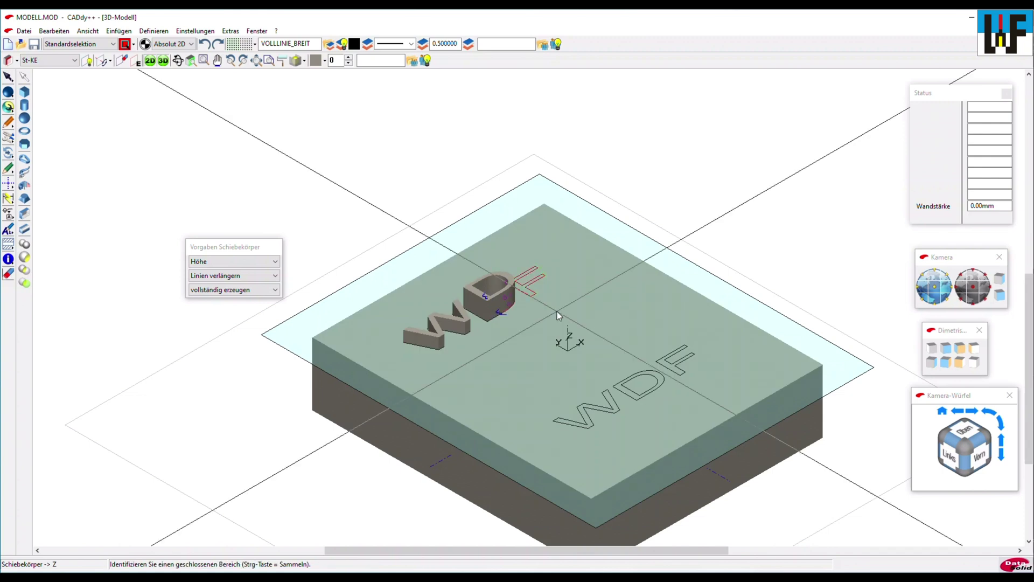
pyautogui.middleClick(527, 292)
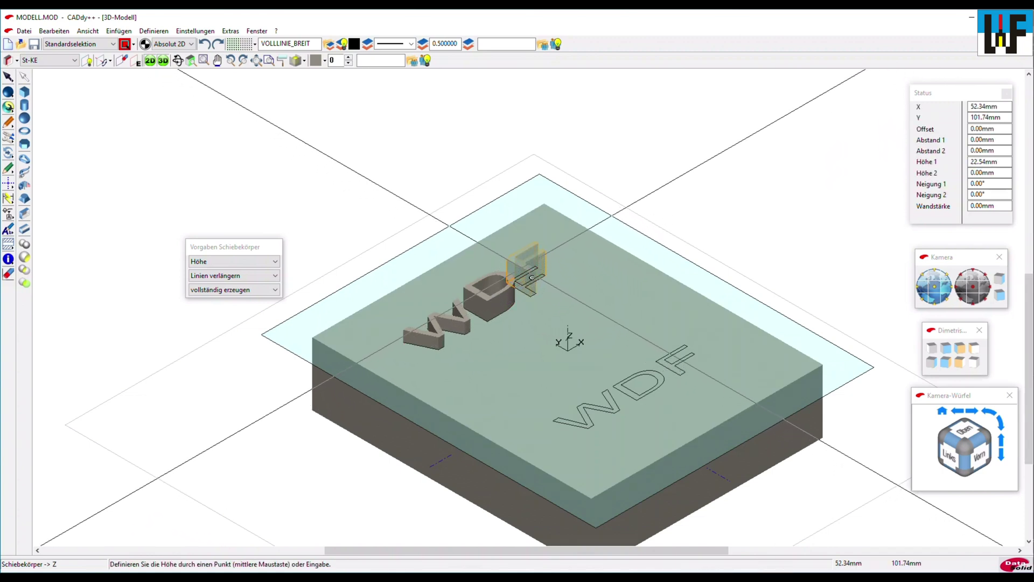
pyautogui.click(531, 278)
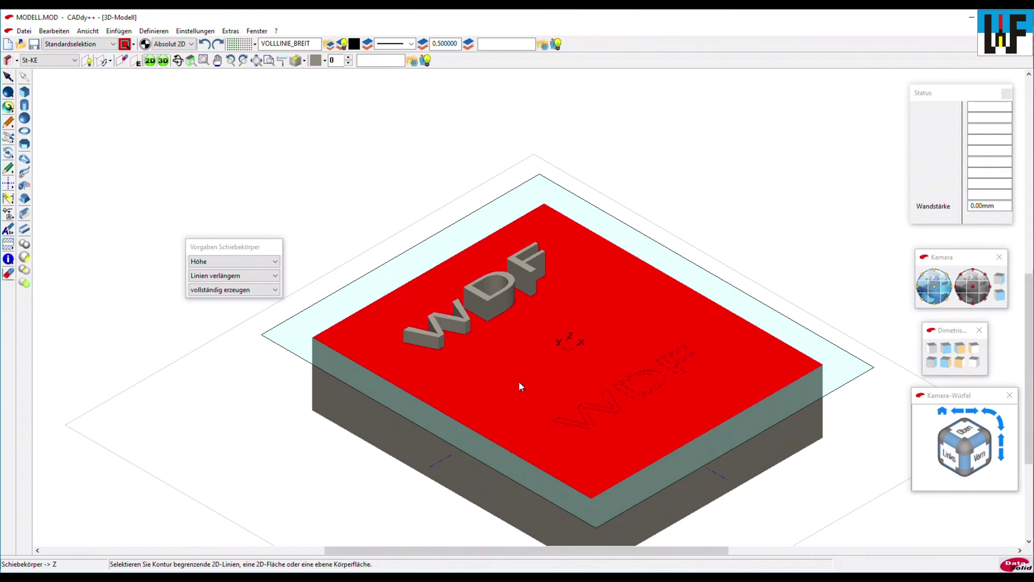
# Extrude the lower WDF letter regions from the top face with a negative height
pyautogui.click(625, 443)
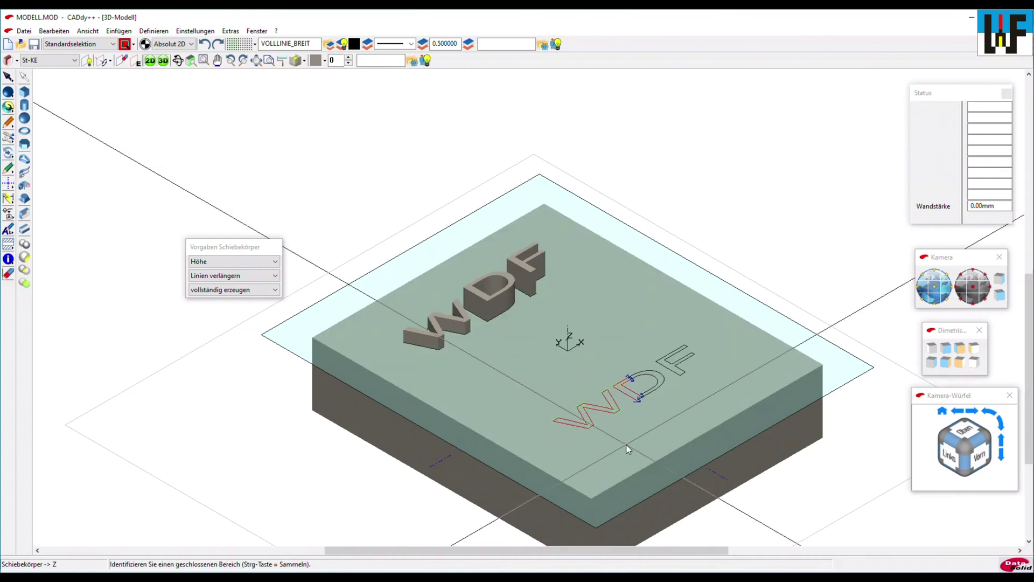
pyautogui.click(585, 429)
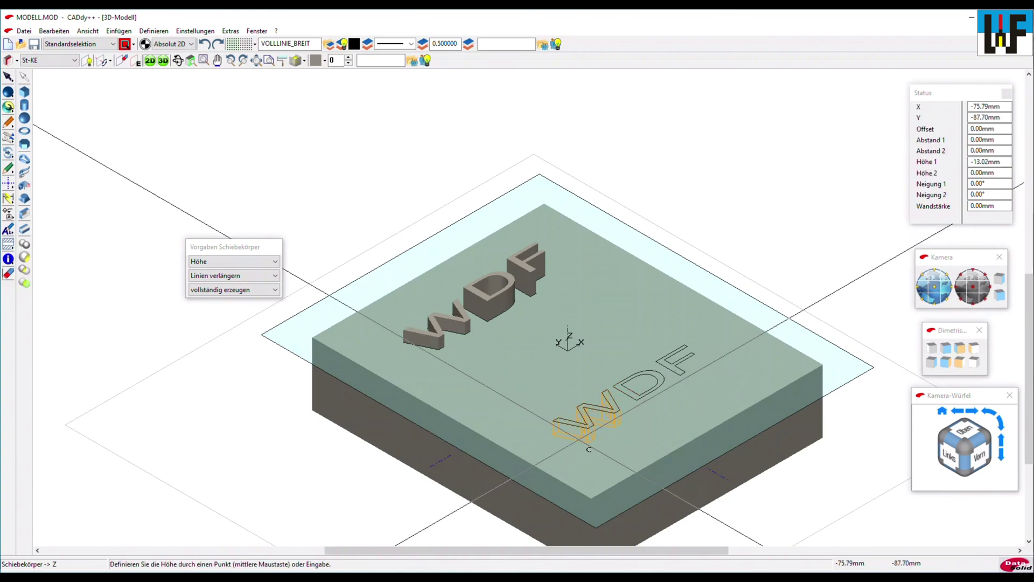
pyautogui.click(579, 439)
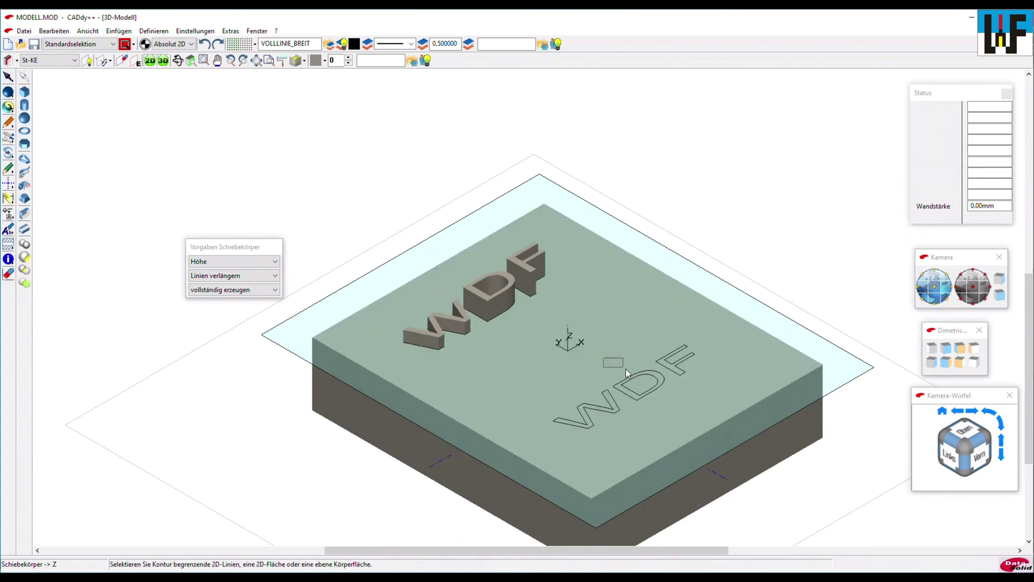
pyautogui.click(633, 395)
pyautogui.click(640, 410)
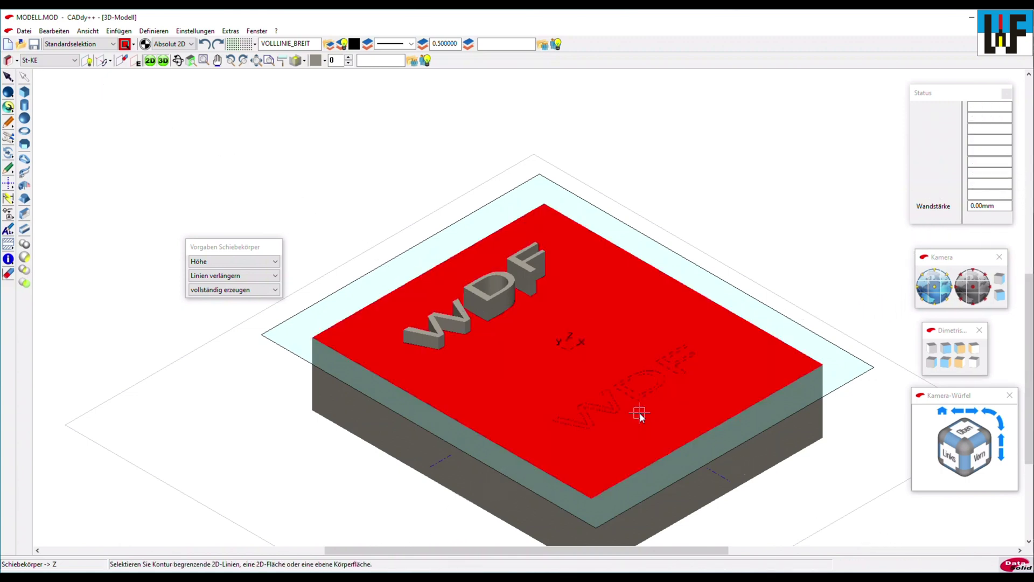
pyautogui.click(640, 335)
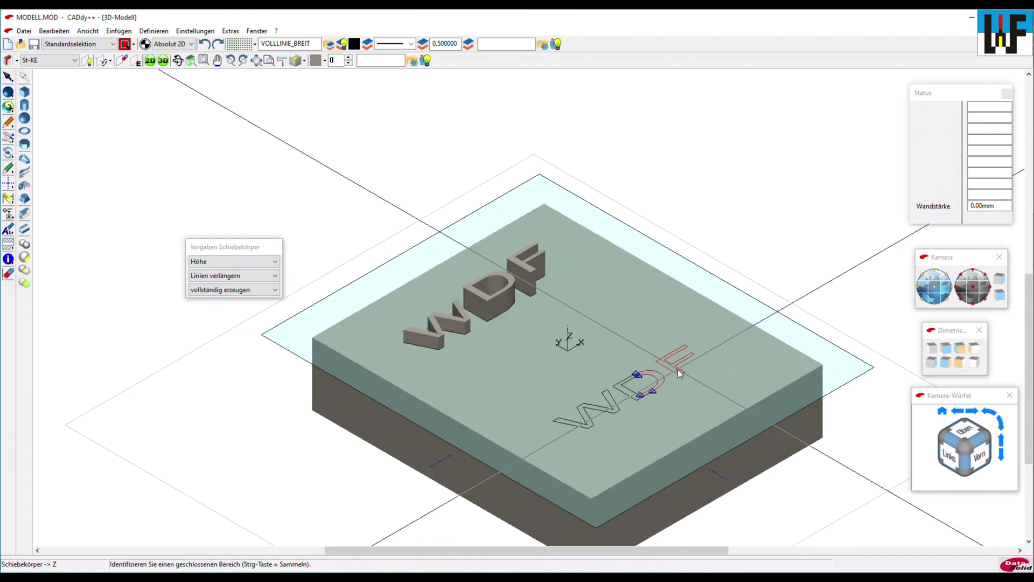
pyautogui.click(678, 370)
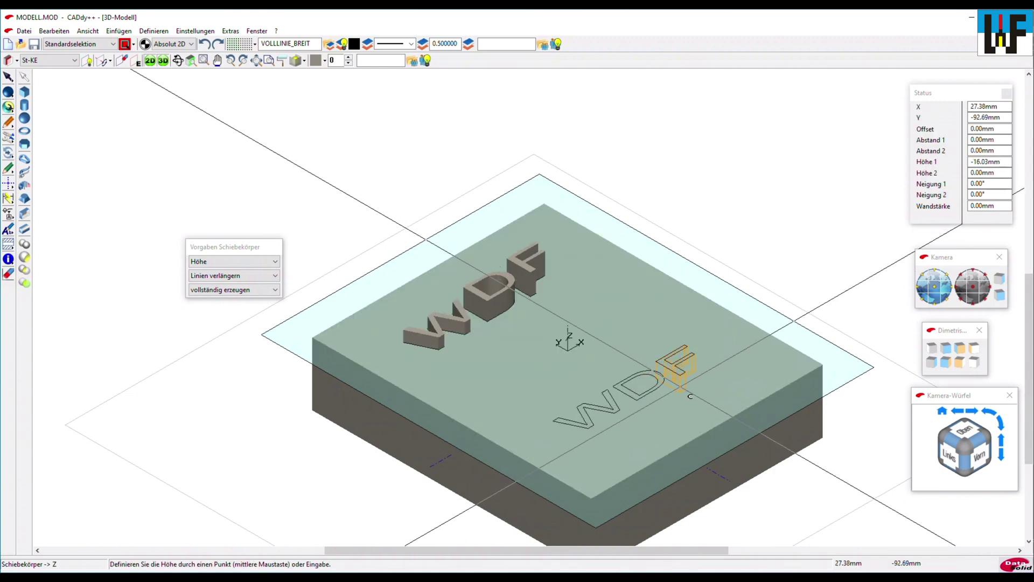
pyautogui.middleClick(690, 396)
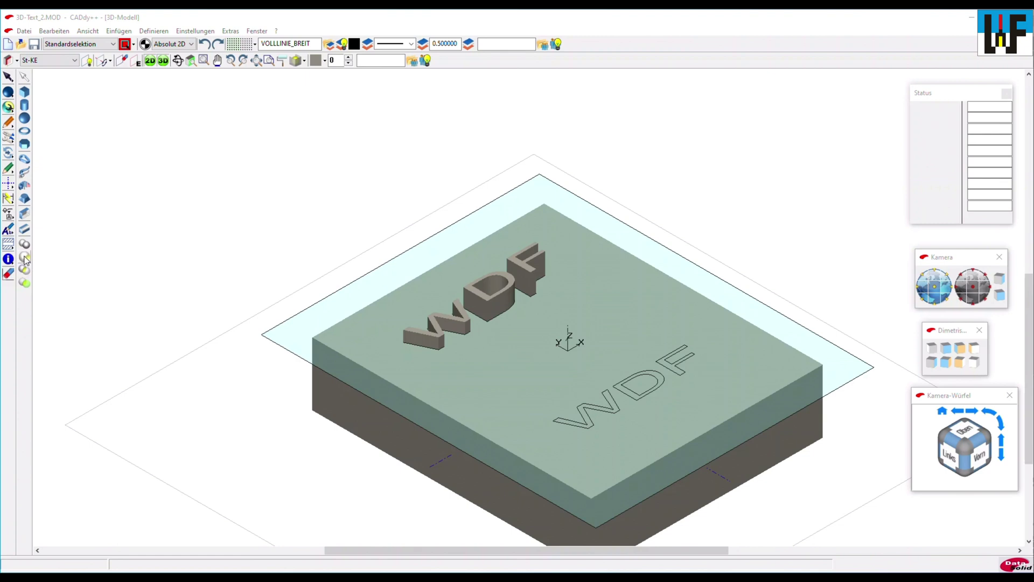
# Subtract the lower W, D and F bodies from the box, one letter at a time
pyautogui.click(25, 261)
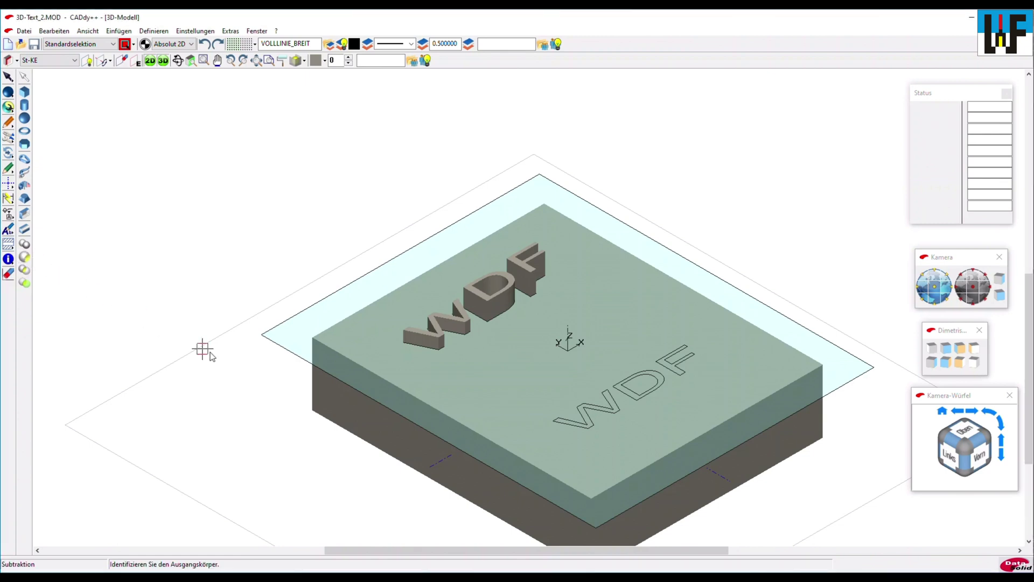
pyautogui.click(470, 394)
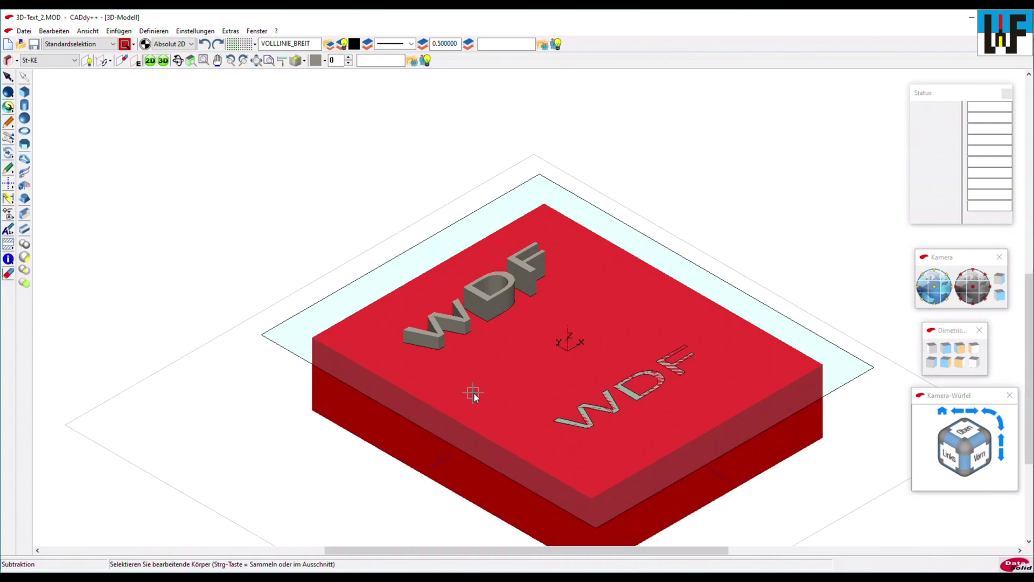
pyautogui.click(570, 422)
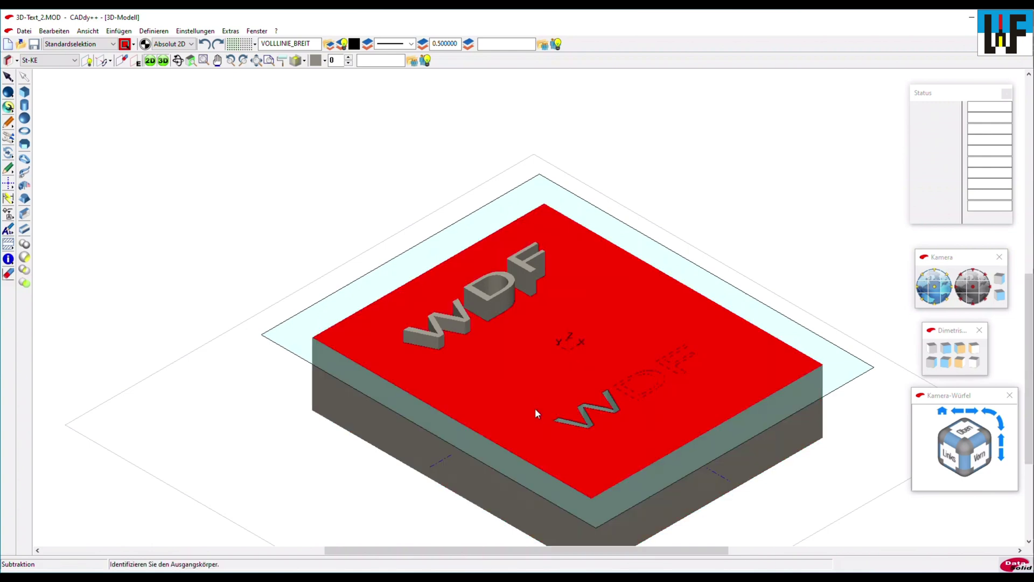
pyautogui.click(509, 396)
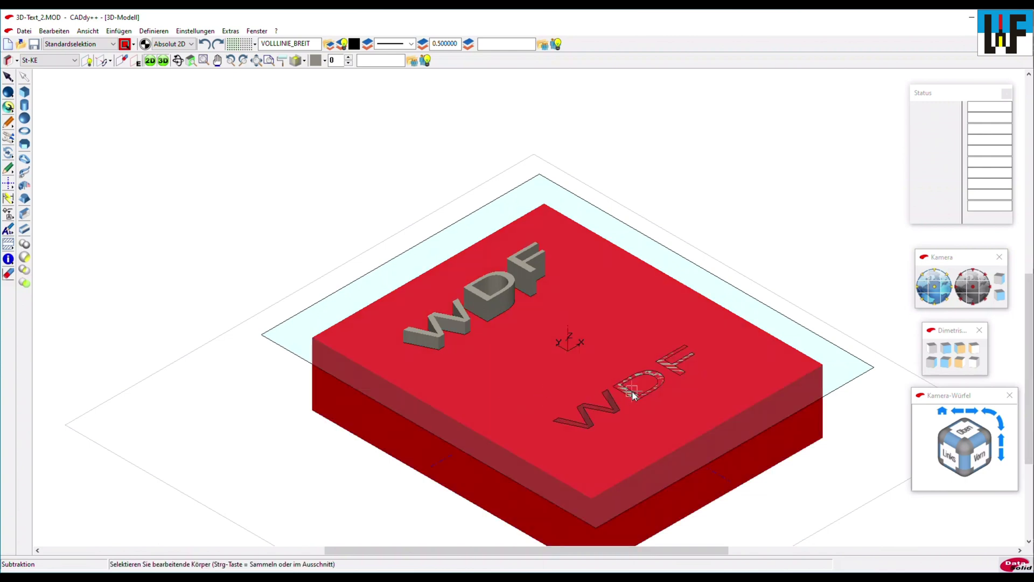
pyautogui.click(631, 393)
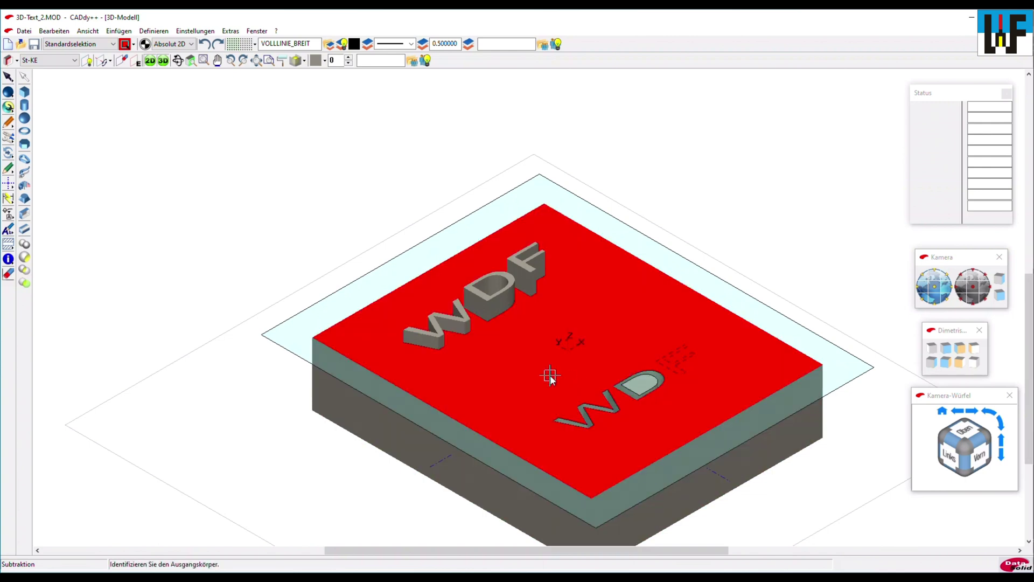
pyautogui.click(550, 377)
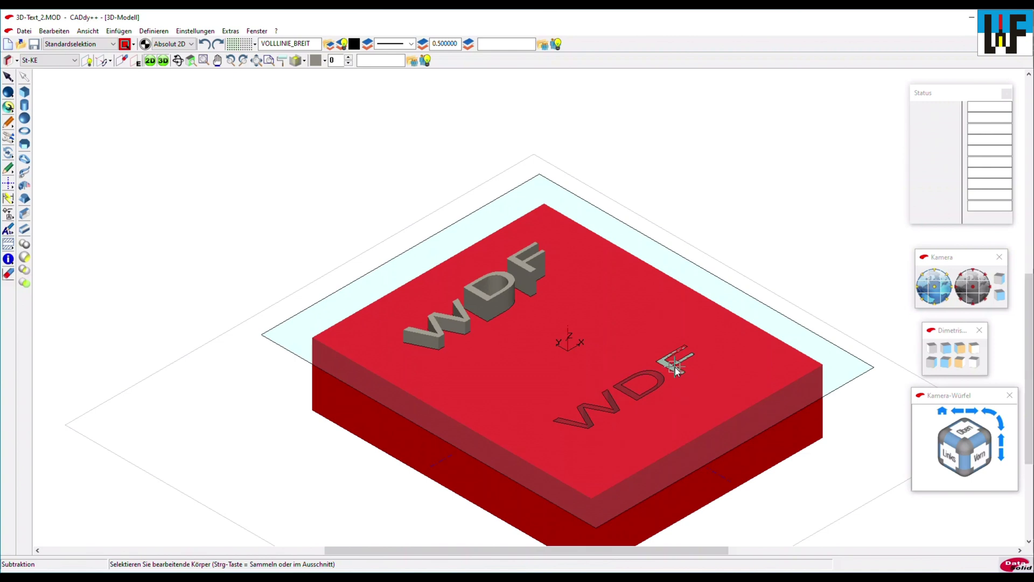
pyautogui.click(674, 367)
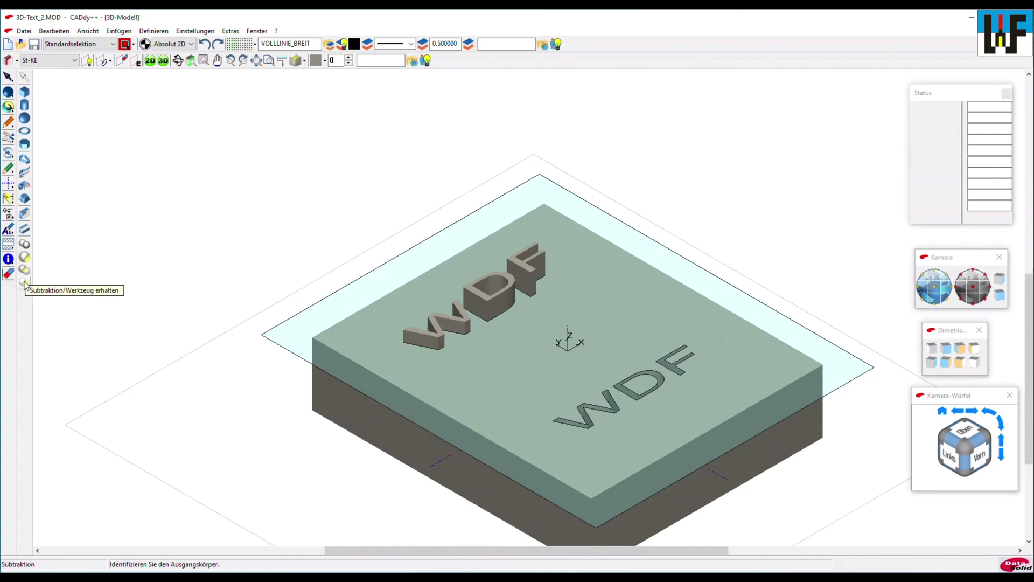
# Unite the raised W, D and F with the box, using the box as base each time
pyautogui.click(24, 246)
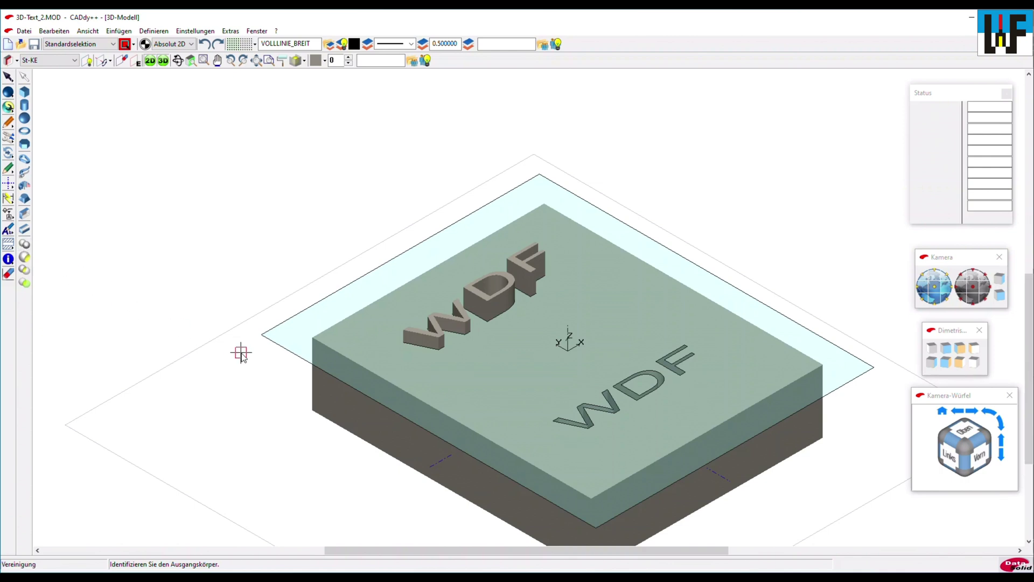
pyautogui.click(433, 359)
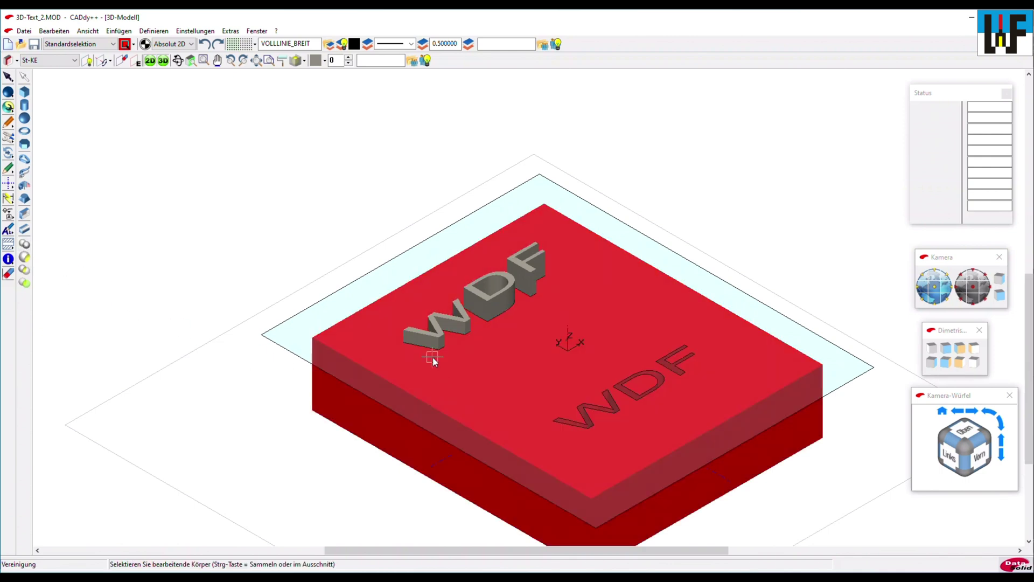
pyautogui.click(424, 337)
pyautogui.click(483, 358)
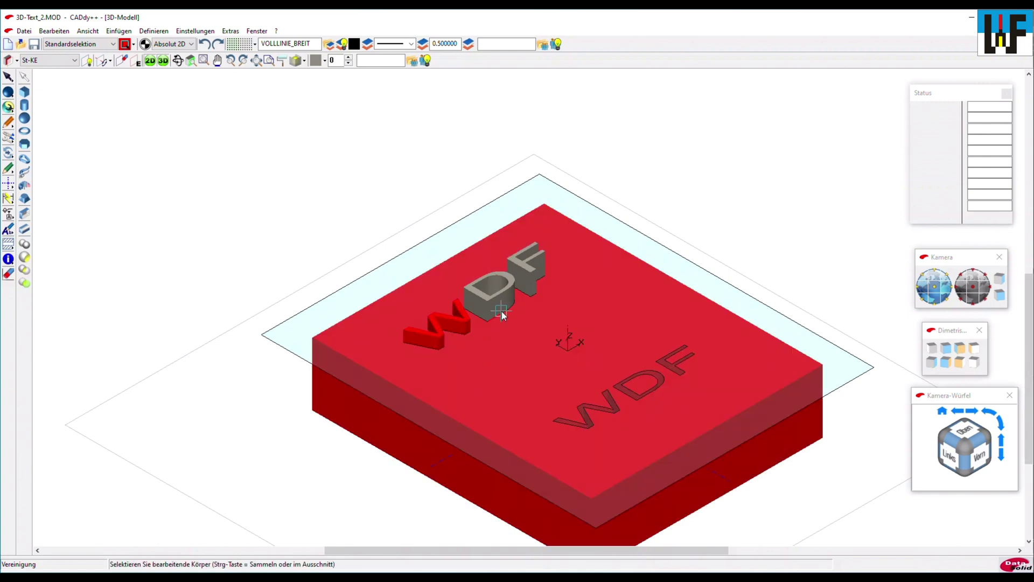
pyautogui.click(498, 305)
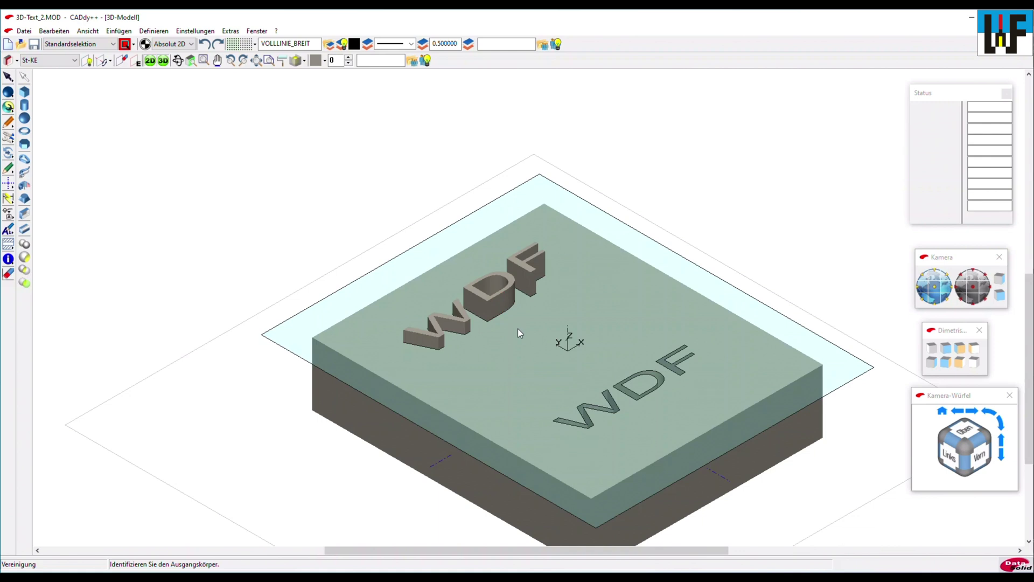
pyautogui.click(519, 331)
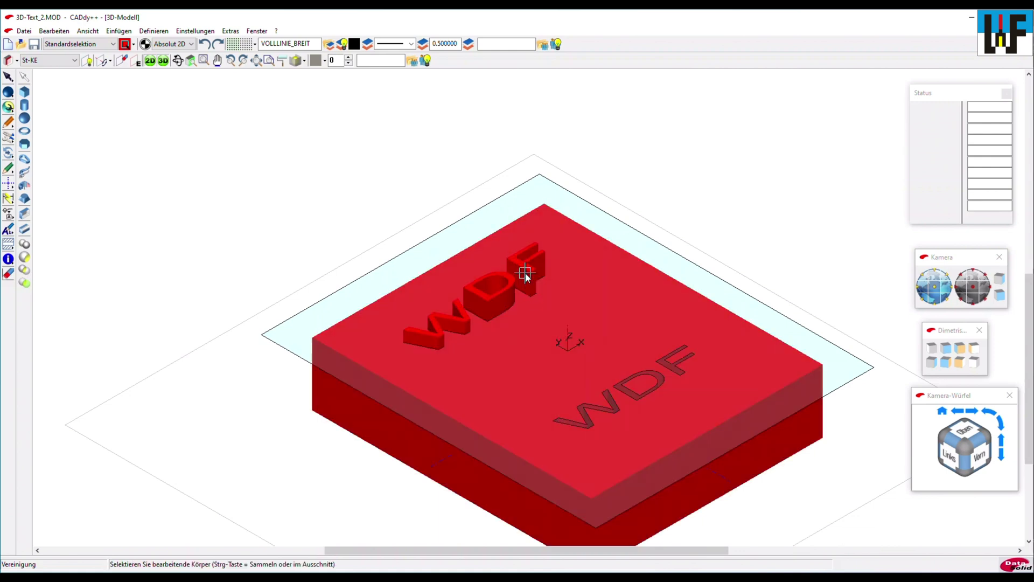
pyautogui.click(527, 274)
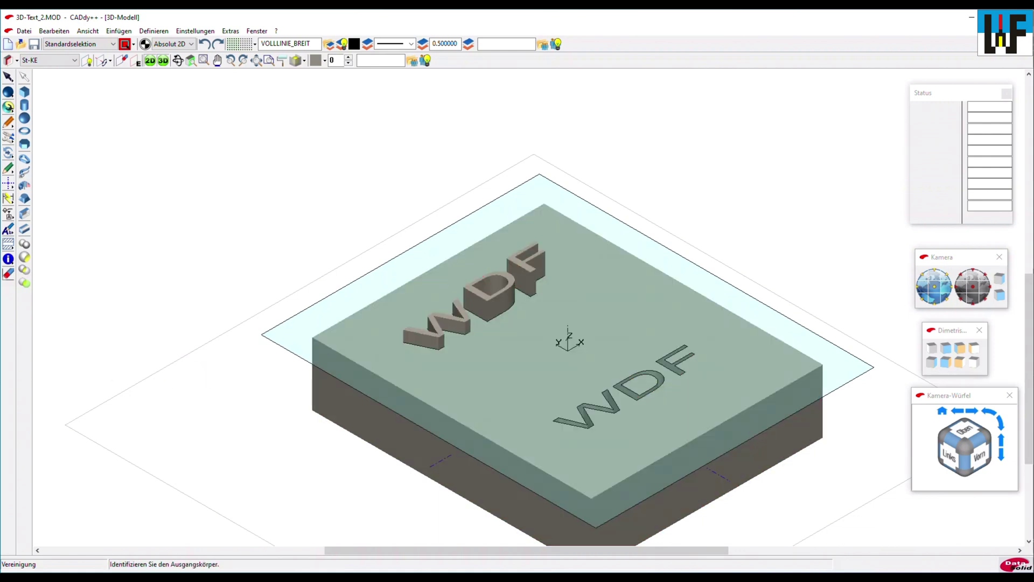
# End the union and cycle through rear-left, rear-right, front-right and front-left corner views
pyautogui.press('Escape')
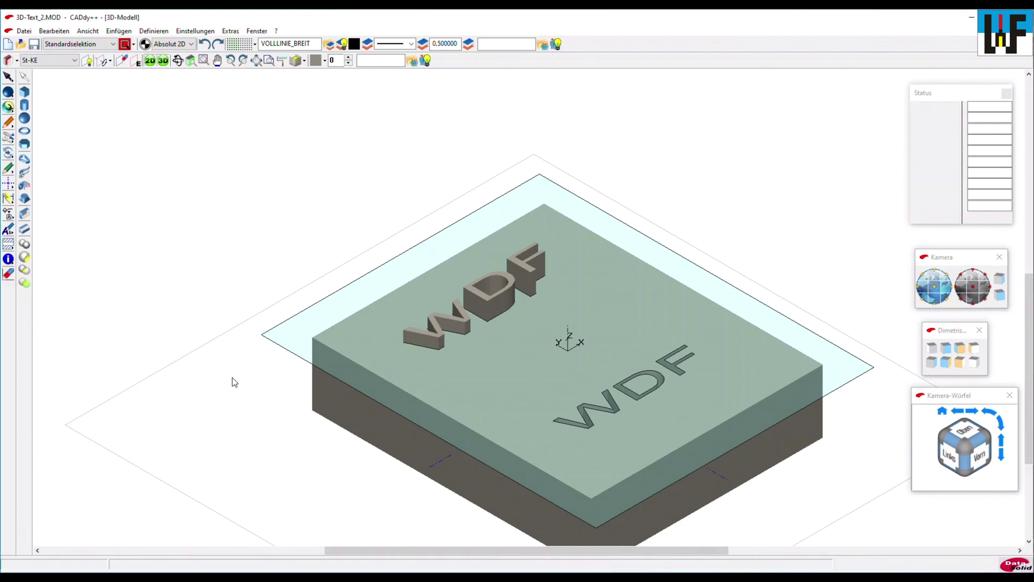
pyautogui.click(951, 443)
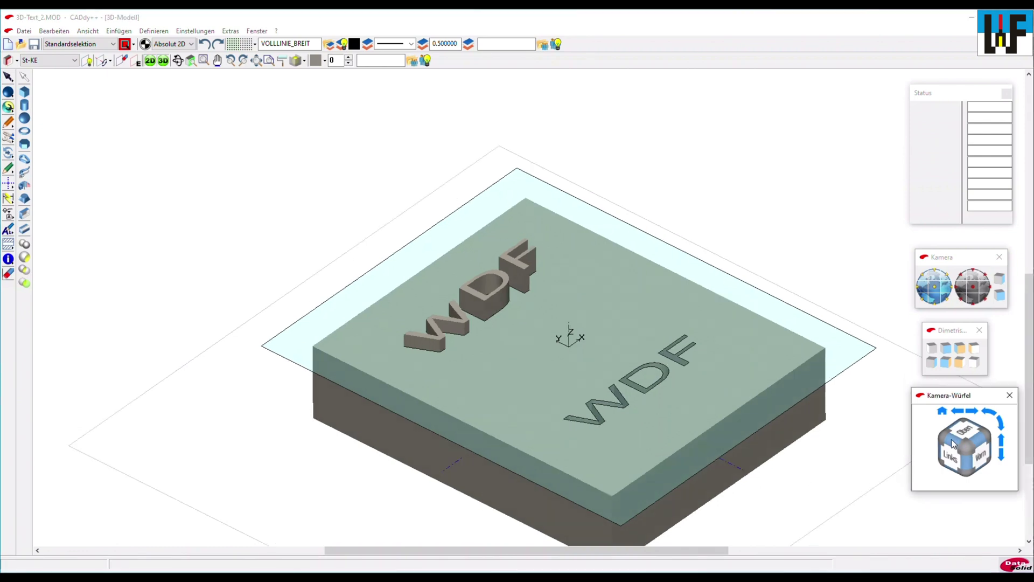
pyautogui.click(952, 443)
pyautogui.click(951, 441)
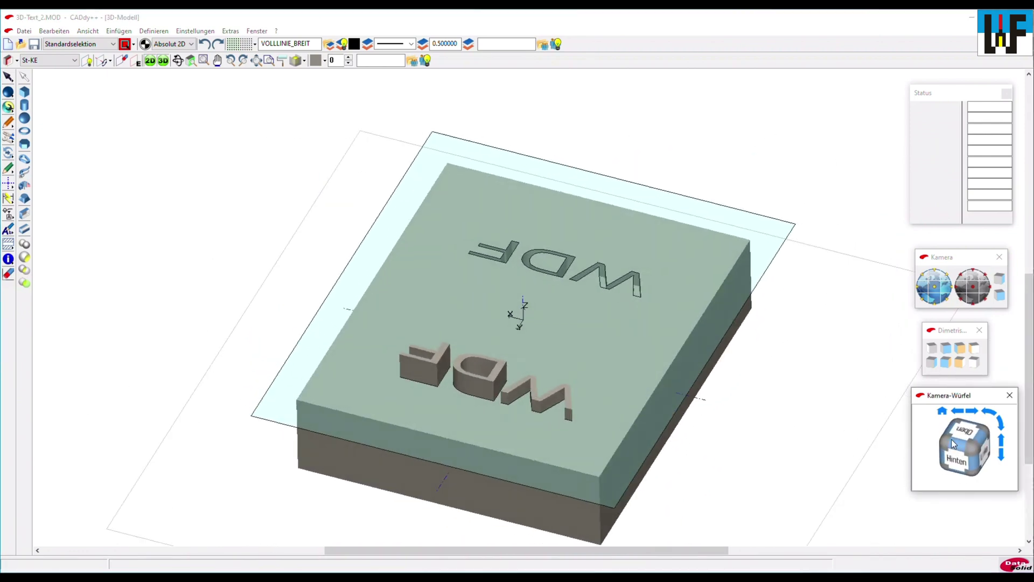
pyautogui.click(952, 442)
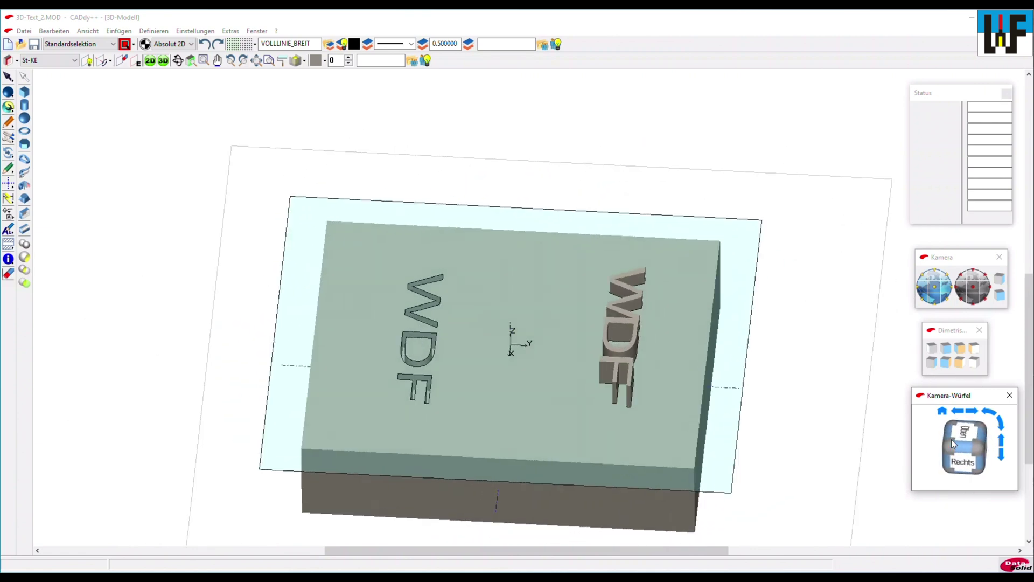
pyautogui.click(952, 443)
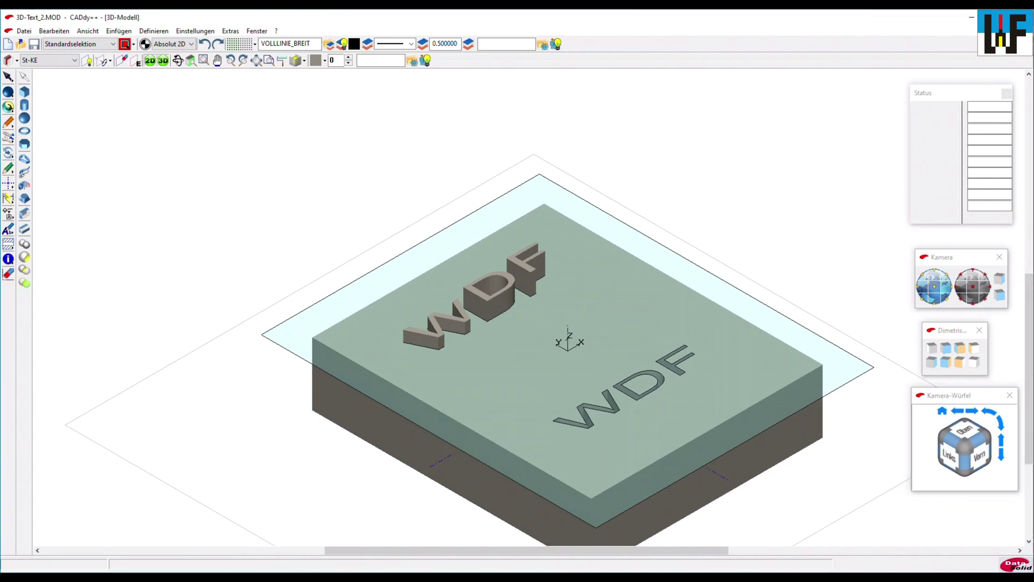
pyautogui.click(24, 228)
# Set the rounding radius to 1 mm and round the raised W's bottom edge
pyautogui.doubleClick(979, 140)
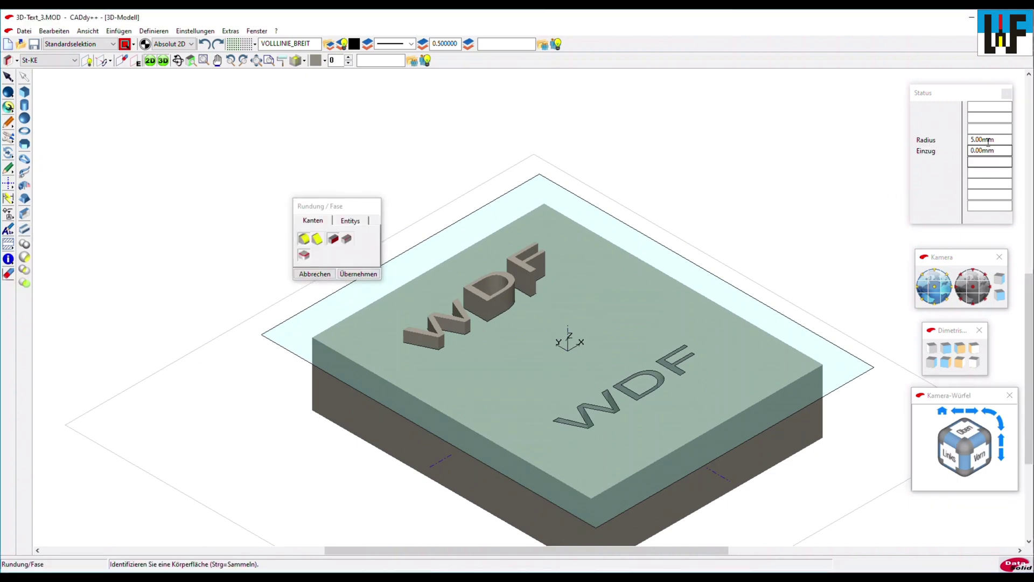
pyautogui.write('5.')
pyautogui.write('1')
pyautogui.press('Return')
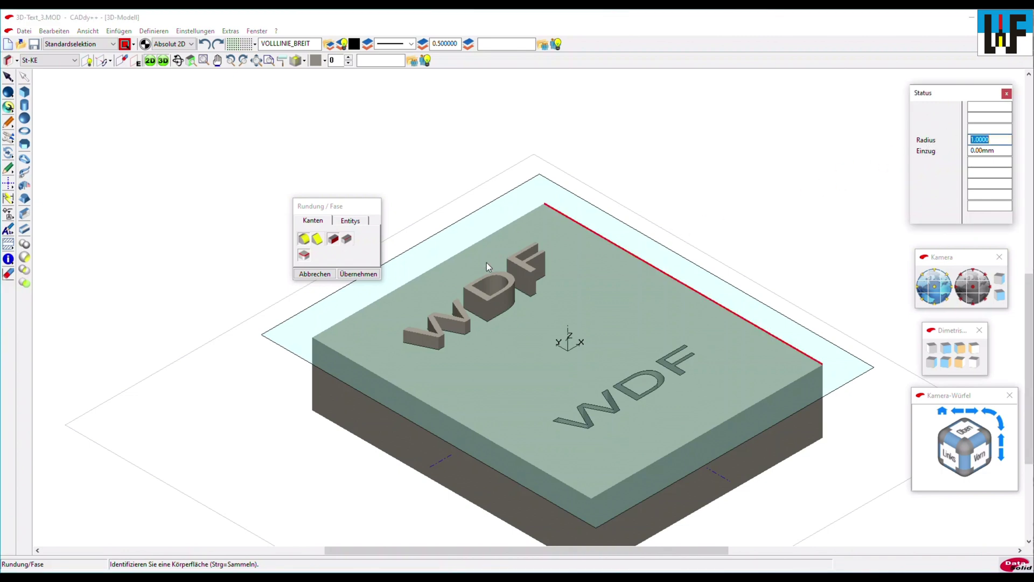
pyautogui.click(347, 239)
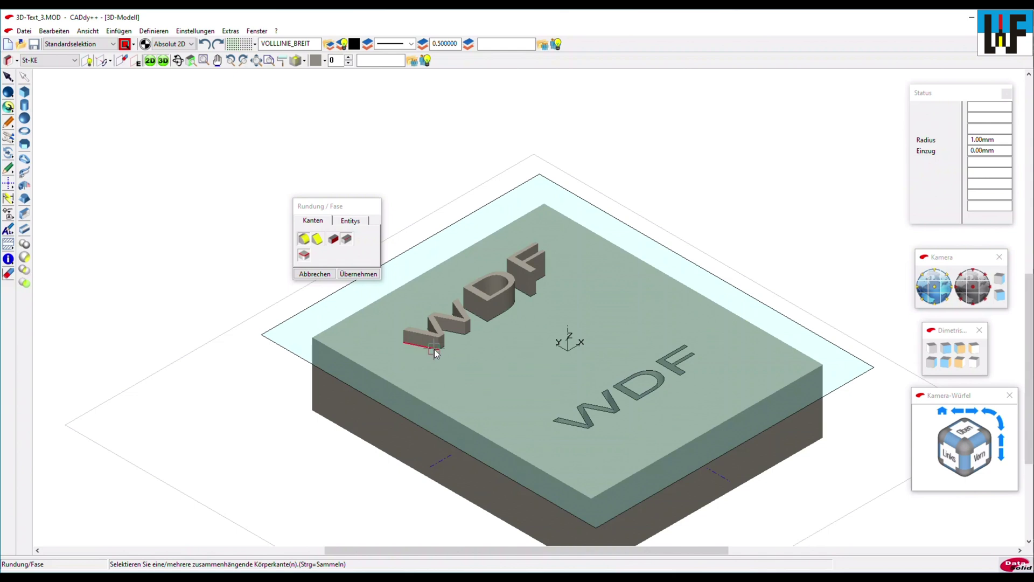
pyautogui.click(428, 347)
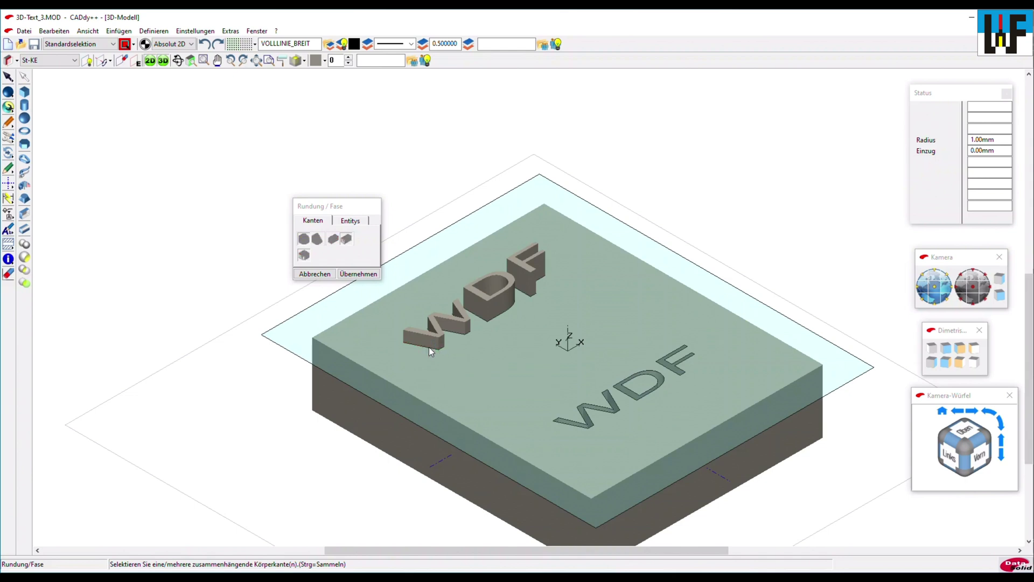
pyautogui.click(360, 275)
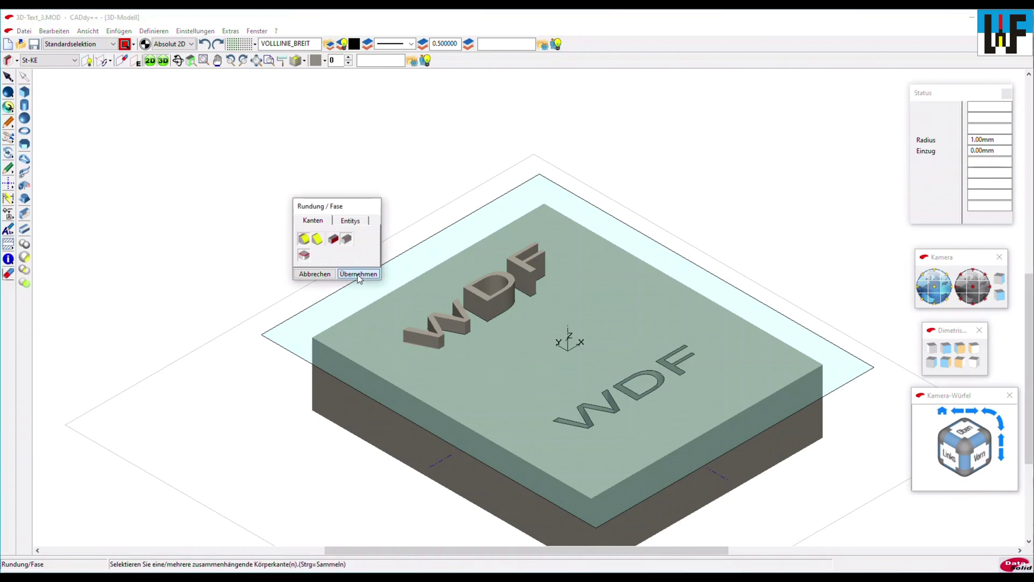
# Round the top-face edges of the raised D and F in face mode
pyautogui.click(334, 240)
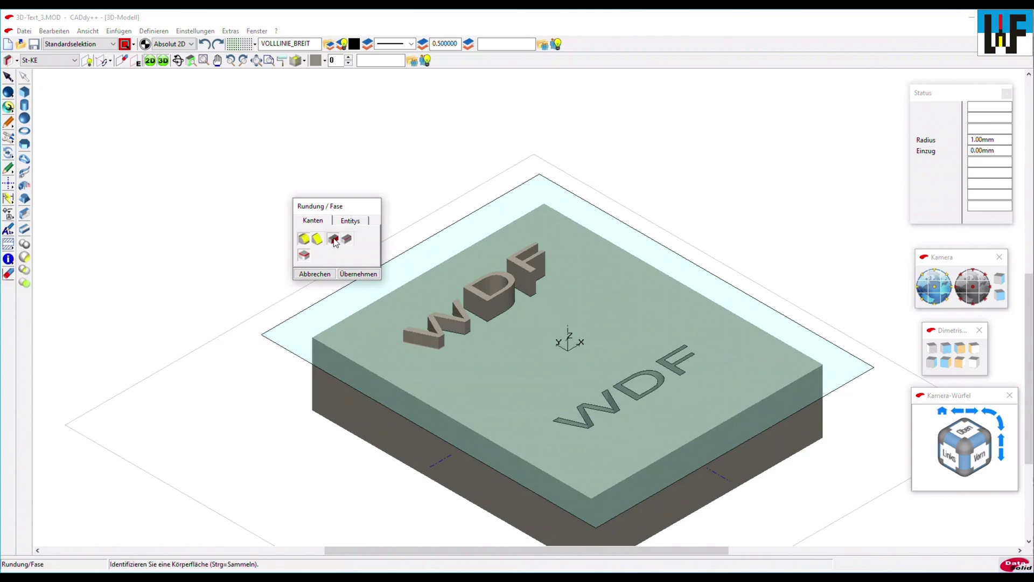
pyautogui.click(483, 295)
pyautogui.click(370, 276)
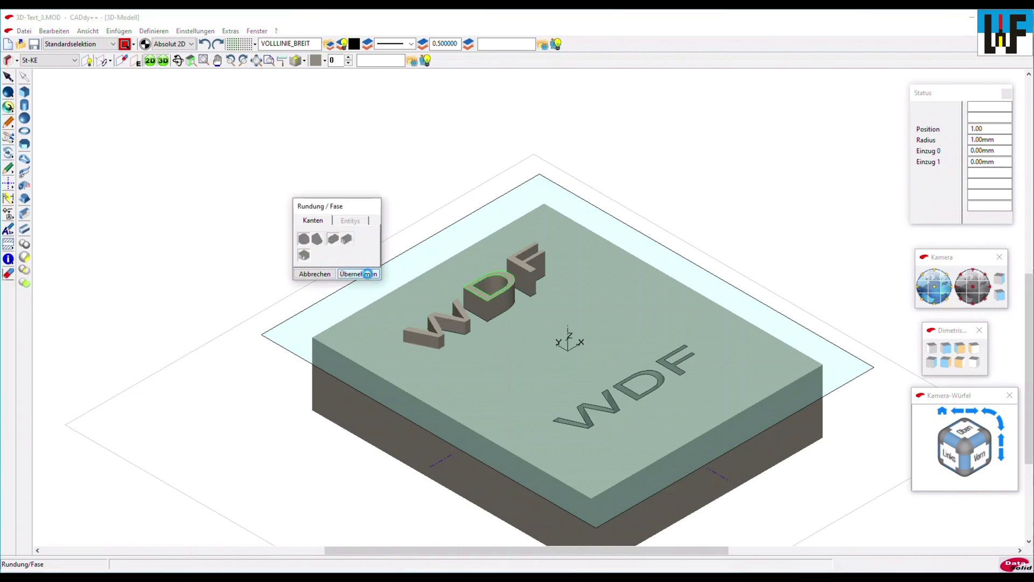
pyautogui.click(524, 268)
pyautogui.click(524, 268)
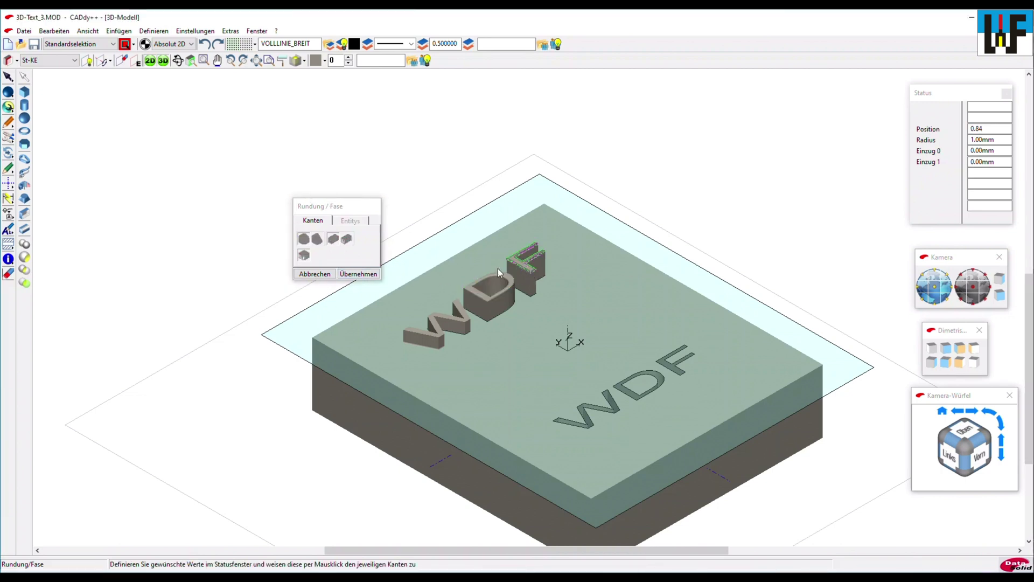
pyautogui.click(358, 274)
# Round the raised W's top-face edges, then close the fillet tool
pyautogui.click(413, 331)
pyautogui.click(413, 331)
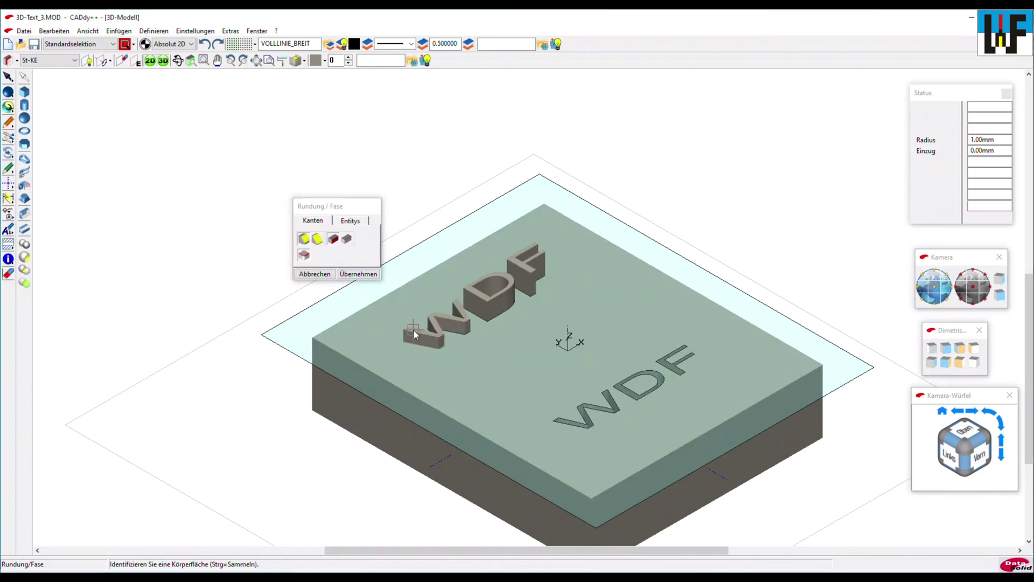
pyautogui.click(359, 274)
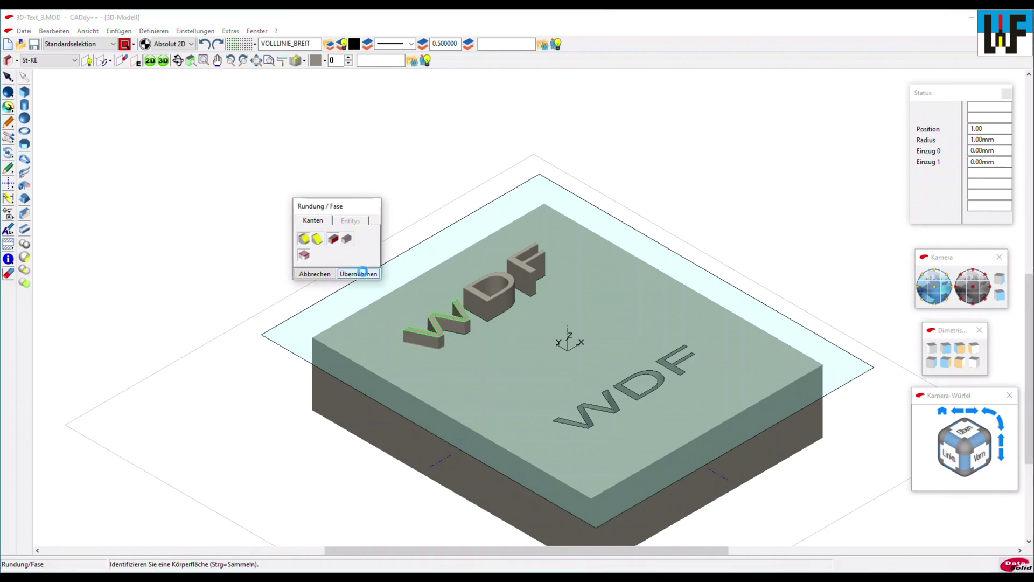
pyautogui.click(313, 273)
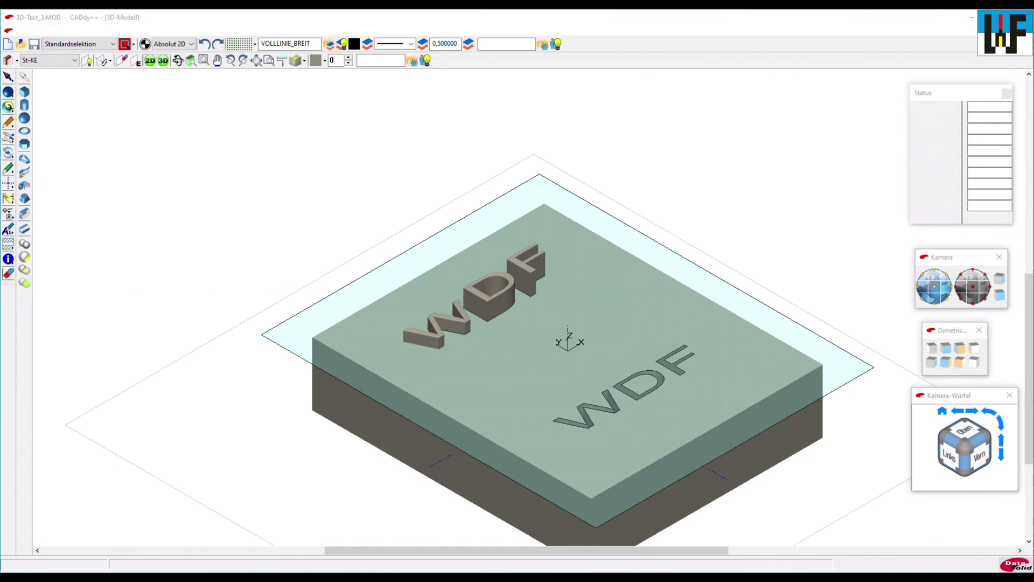
# Chamfer the edges of the engraved D's inner face with a 1 mm distance
pyautogui.scroll(1, 645, 390)
pyautogui.scroll(2, 642, 383)
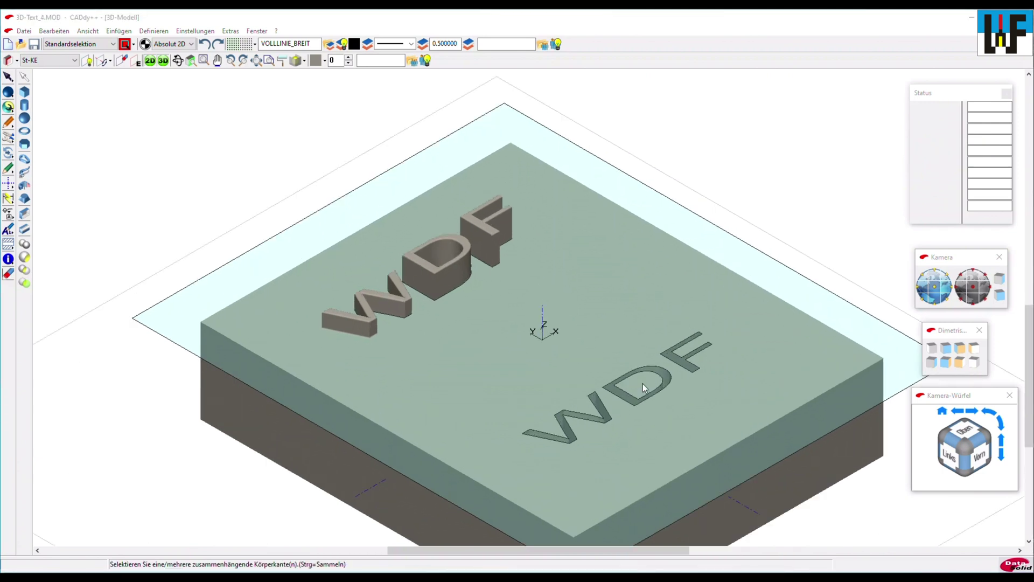
pyautogui.scroll(2, 642, 383)
pyautogui.scroll(2, 642, 383)
pyautogui.scroll(2, 642, 383)
pyautogui.scroll(1, 642, 383)
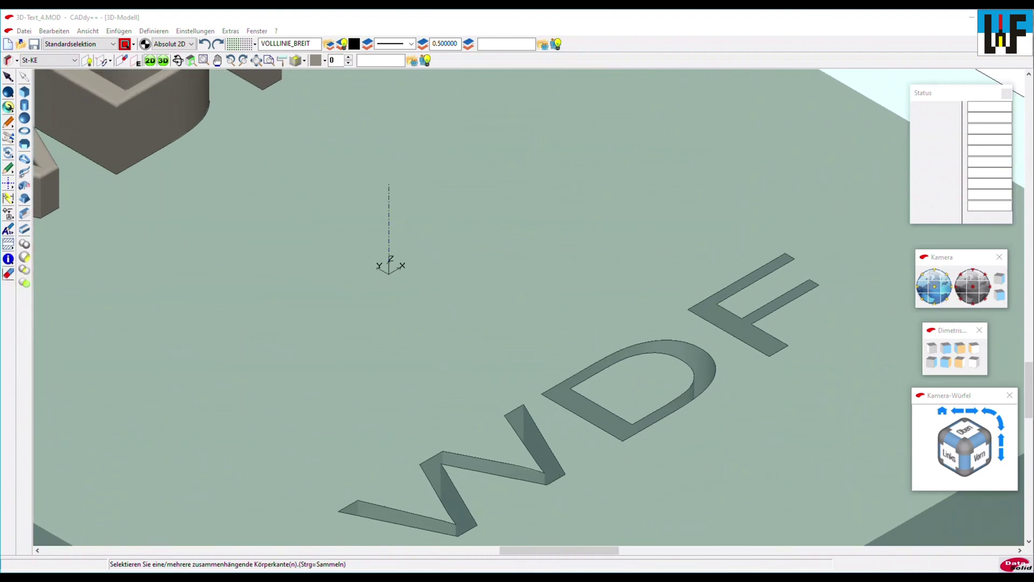
pyautogui.click(25, 229)
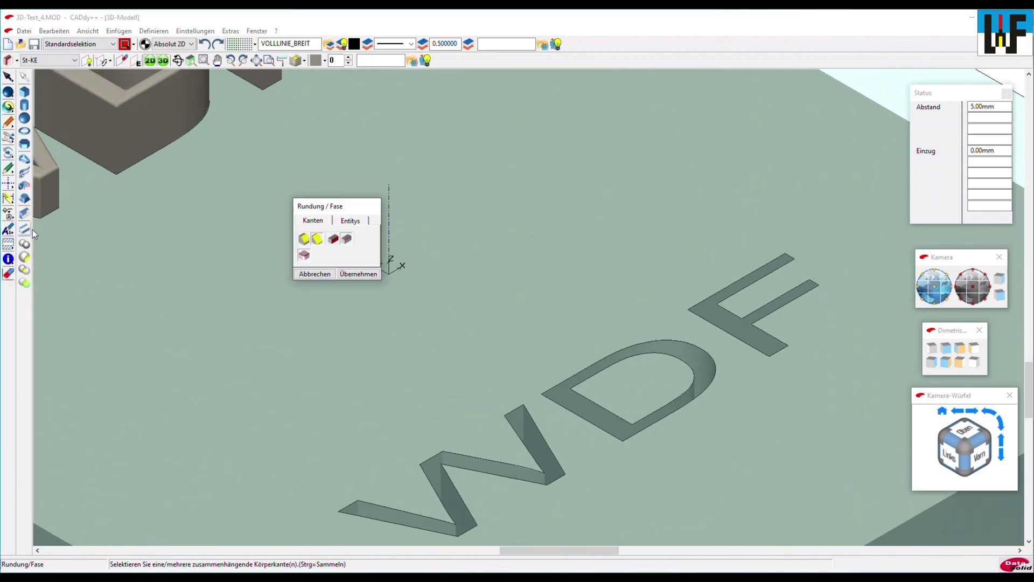
pyautogui.click(976, 106)
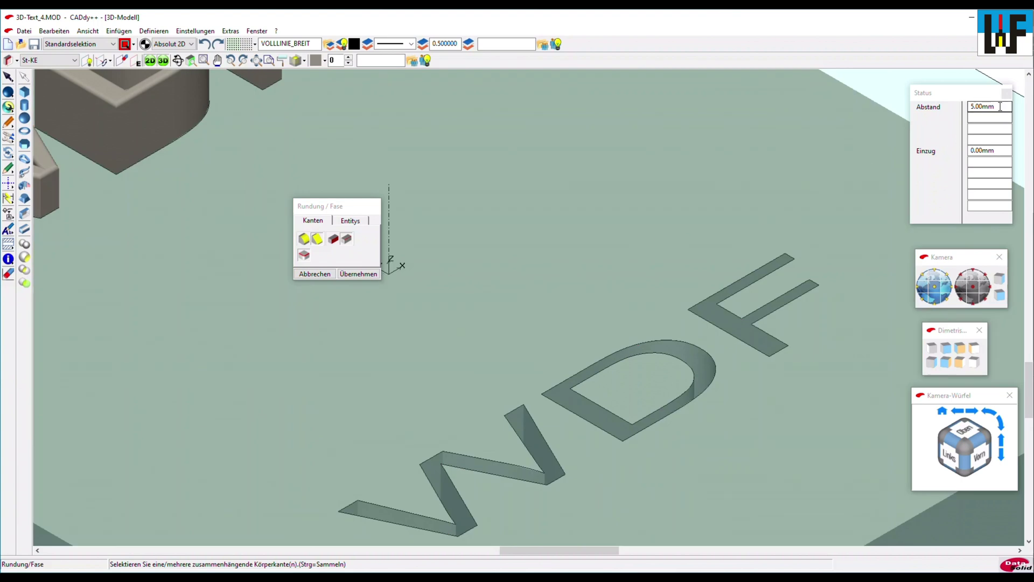
pyautogui.write('1')
pyautogui.press('Return')
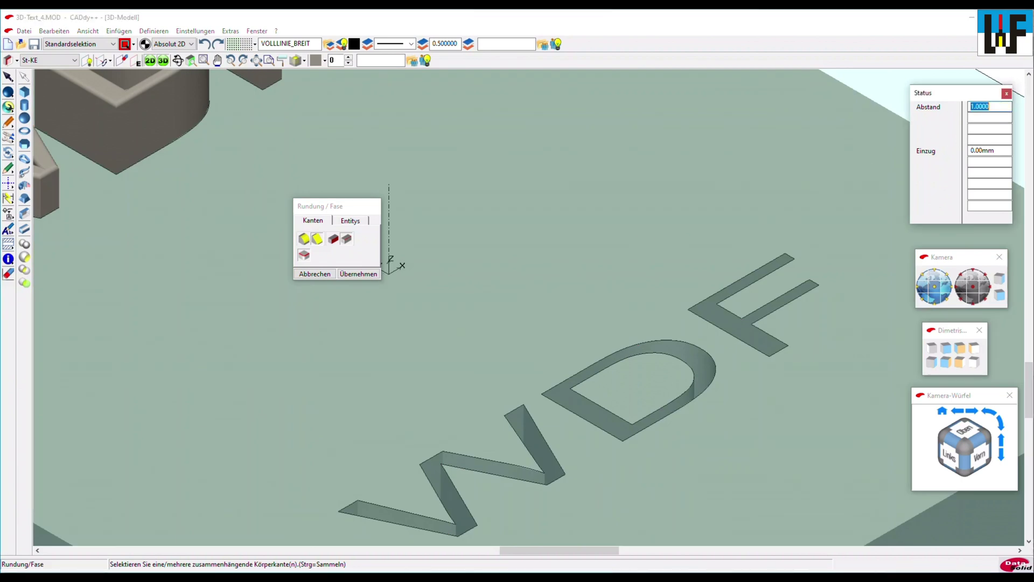
pyautogui.click(332, 240)
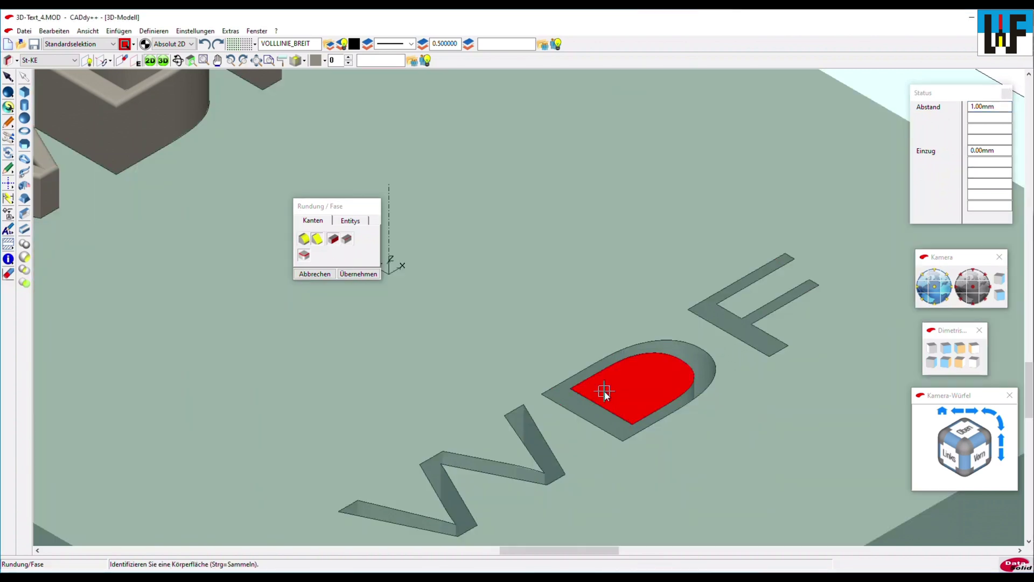
pyautogui.click(610, 395)
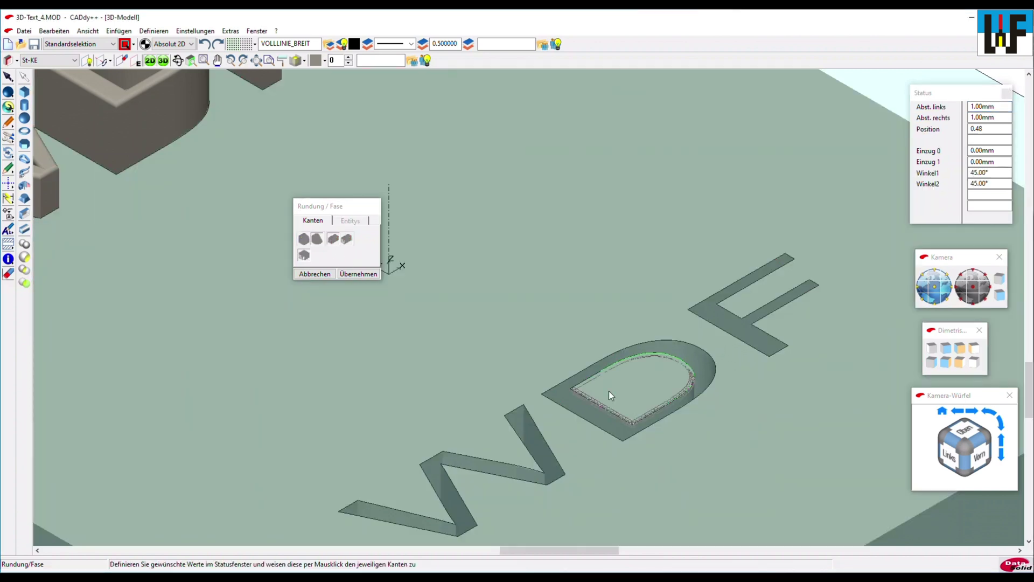
pyautogui.click(360, 275)
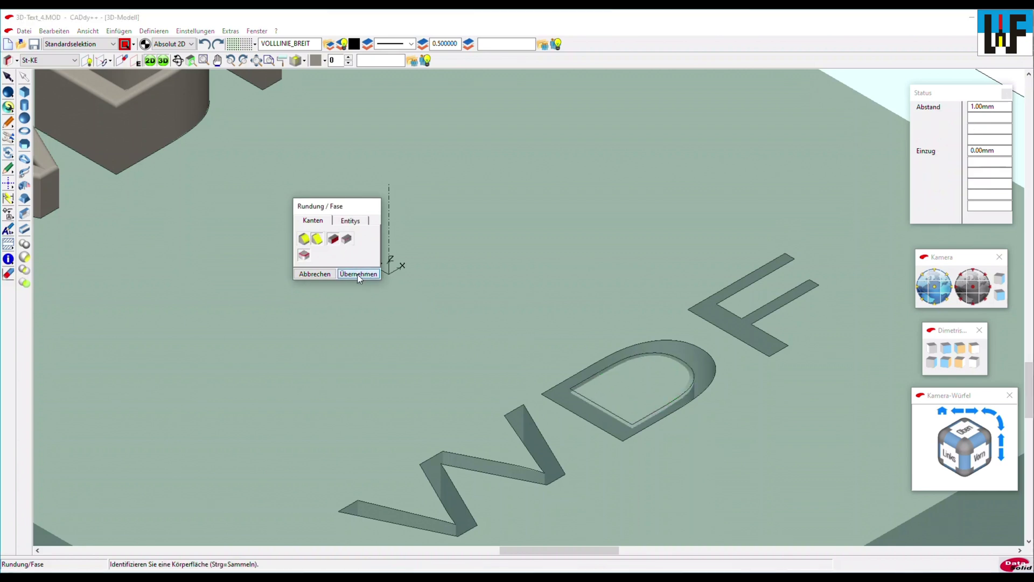
pyautogui.click(313, 273)
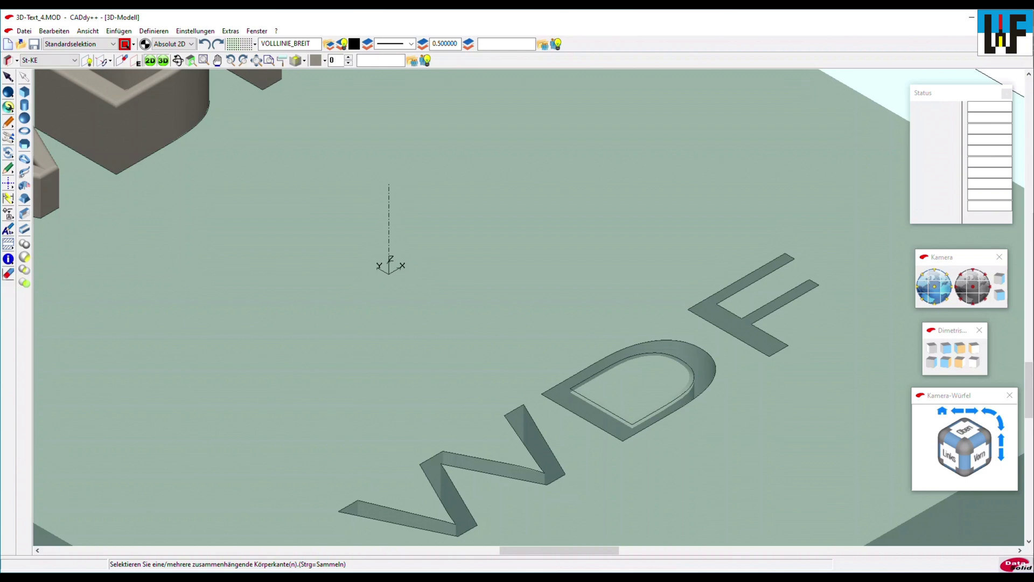
# Chamfer the engraved D's outer top rim at 1 mm, 45°, then close the tool
pyautogui.click(24, 229)
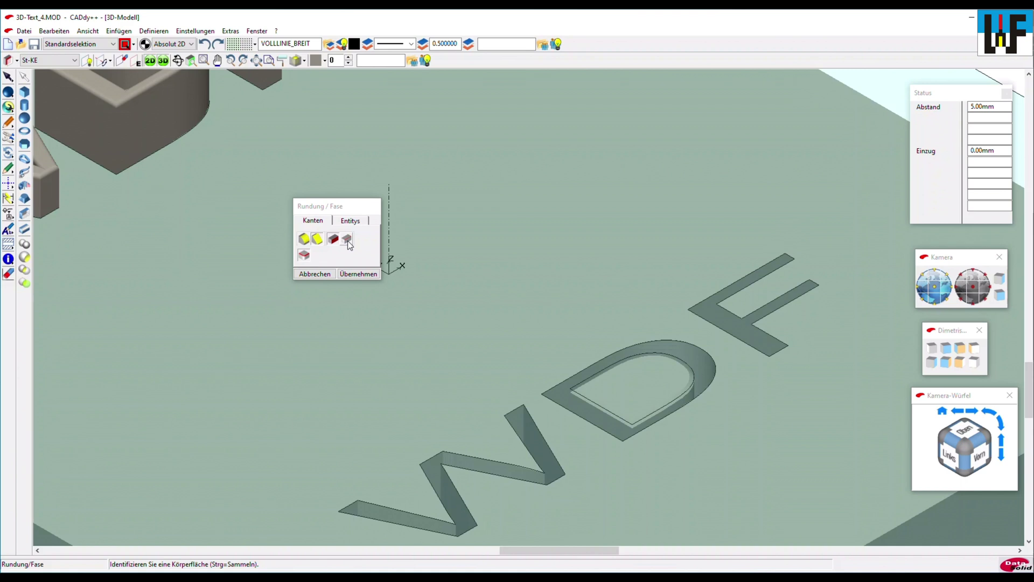
pyautogui.click(347, 238)
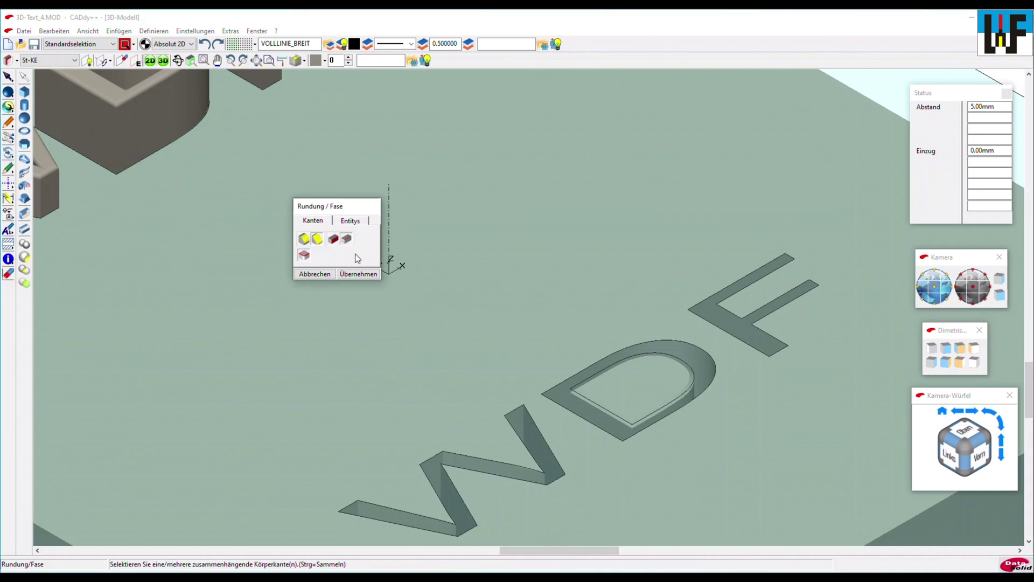
pyautogui.click(981, 106)
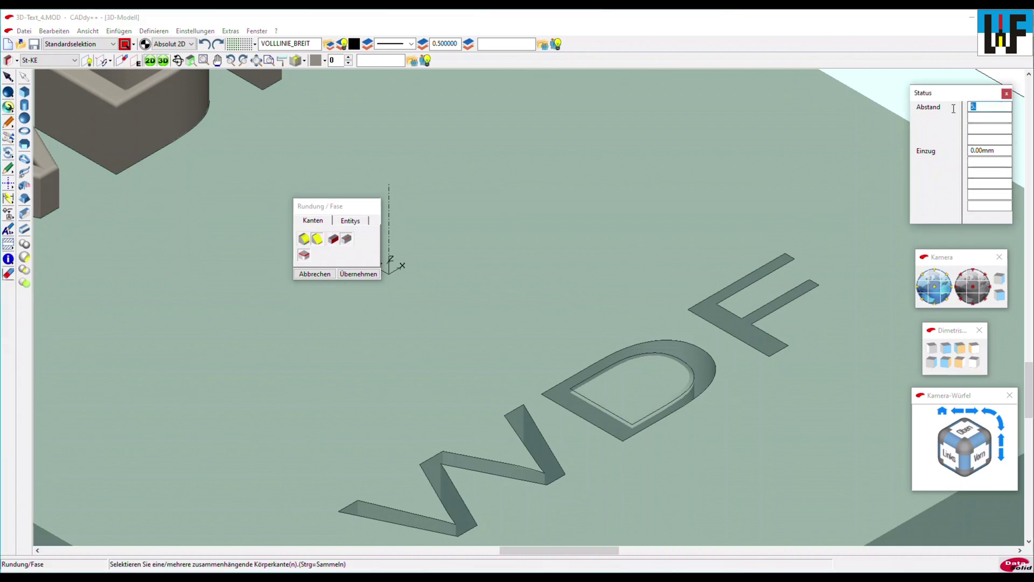
pyautogui.write('1')
pyautogui.press('Return')
pyautogui.click(564, 381)
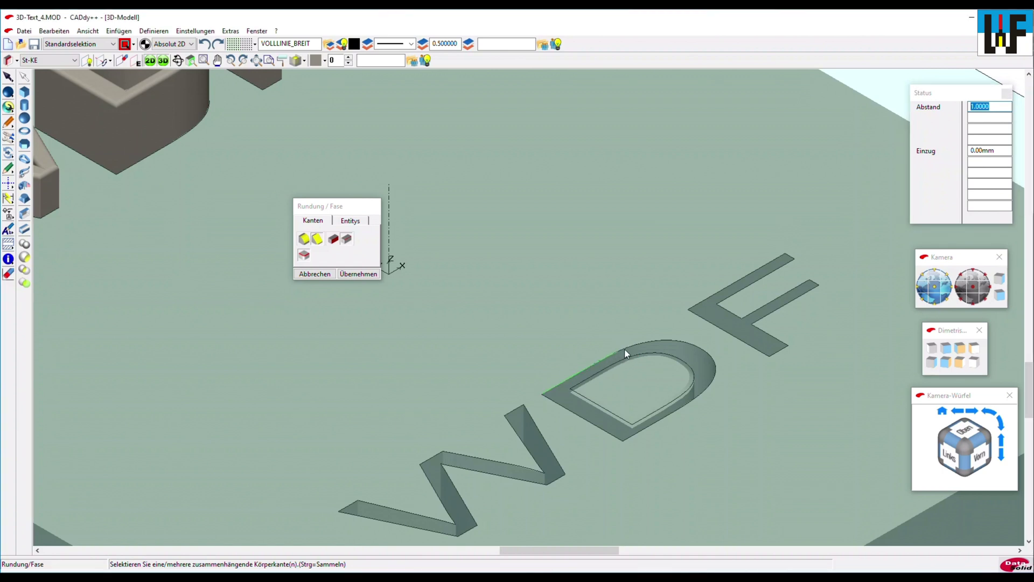
pyautogui.press('Return')
pyautogui.click(656, 340)
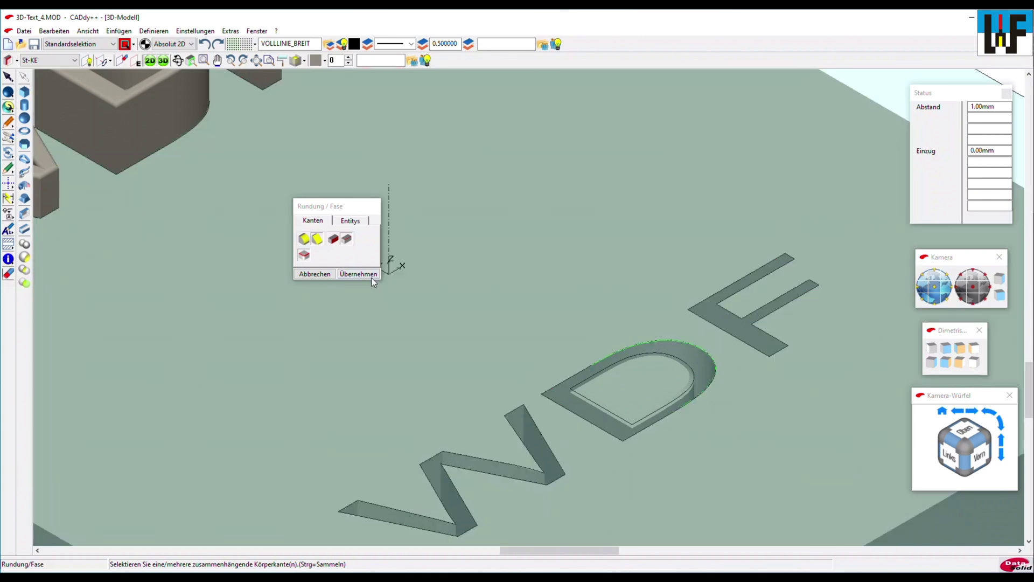
pyautogui.click(371, 278)
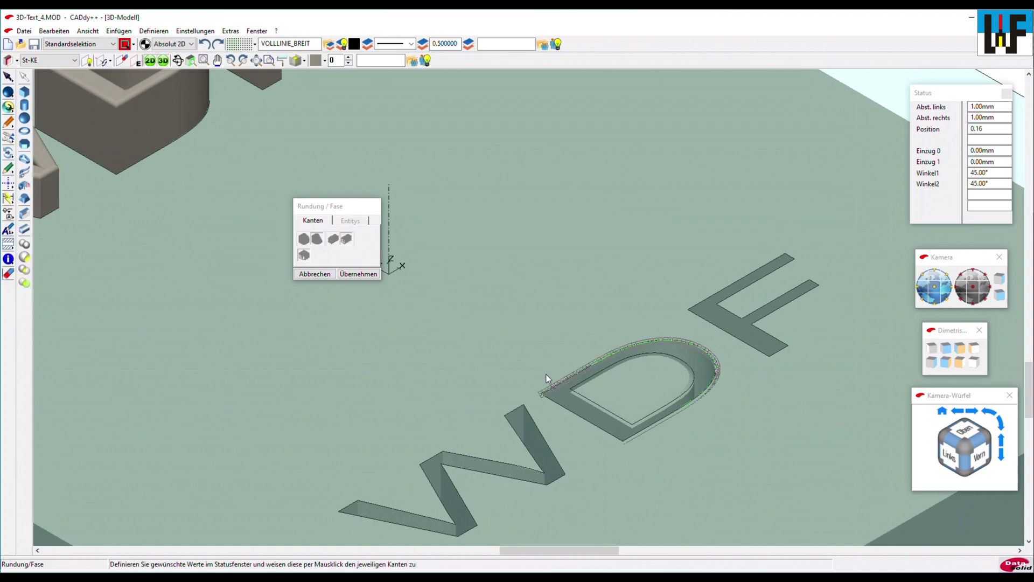
pyautogui.click(365, 274)
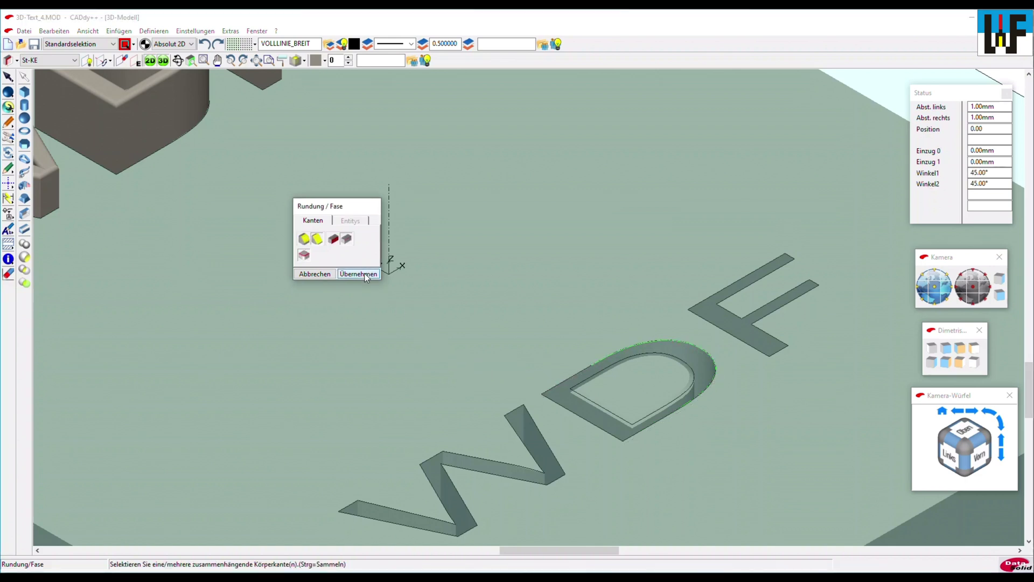
pyautogui.click(319, 273)
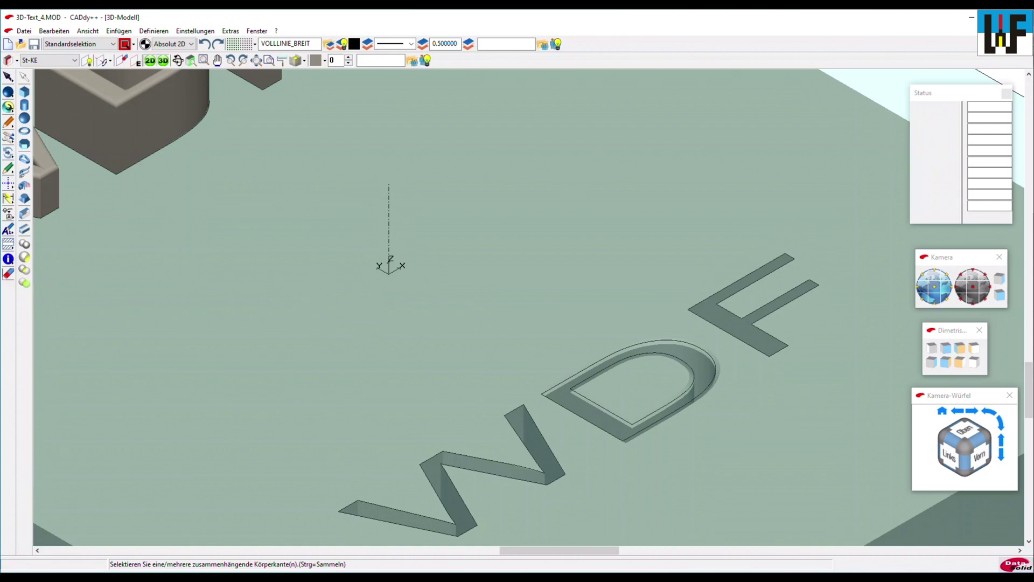
# Zoom out to bring the whole lettered box into view
pyautogui.scroll(3, 646, 377)
pyautogui.scroll(-1, 414, 348)
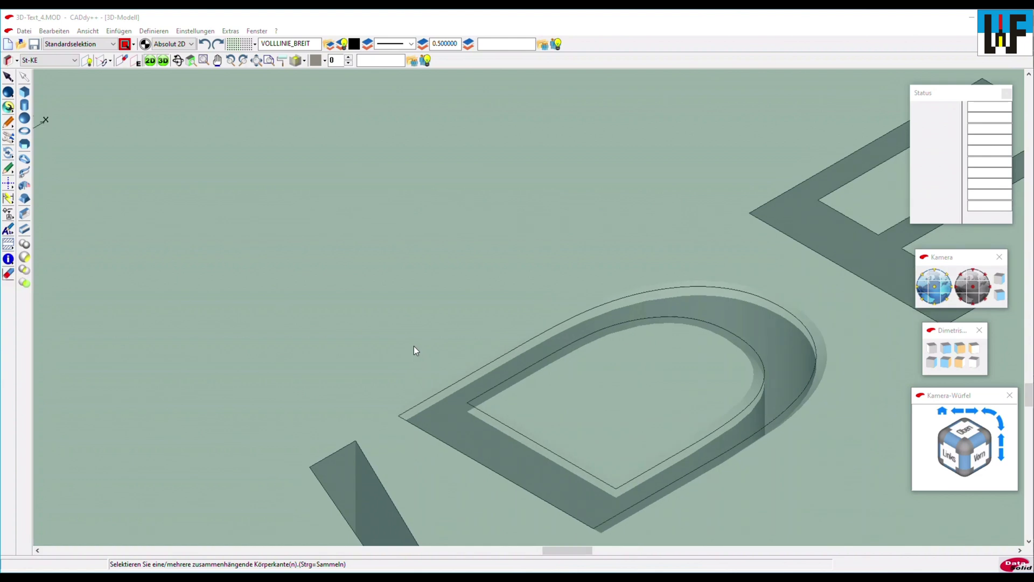
pyautogui.scroll(-1, 414, 345)
pyautogui.scroll(-1, 414, 343)
pyautogui.scroll(-1, 415, 341)
pyautogui.scroll(-1, 416, 341)
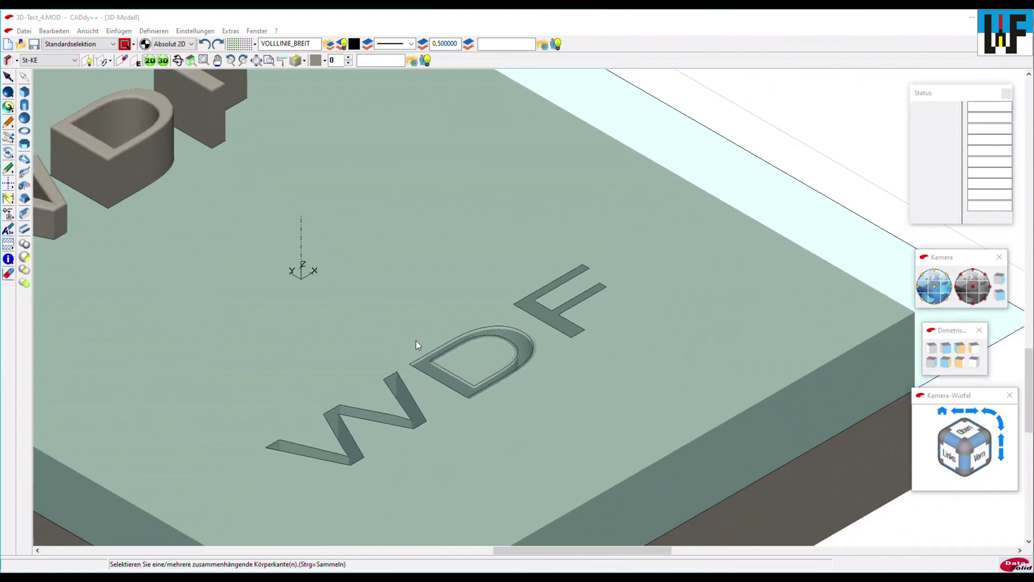
pyautogui.scroll(-1, 415, 341)
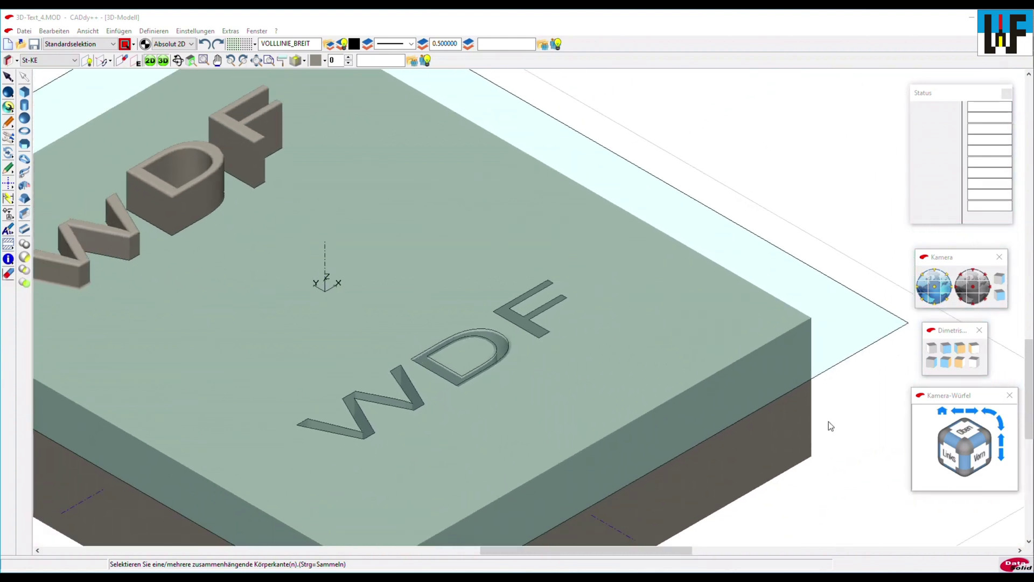
# Step the camera cube through top-front, right, back, left and front corner views
pyautogui.click(980, 443)
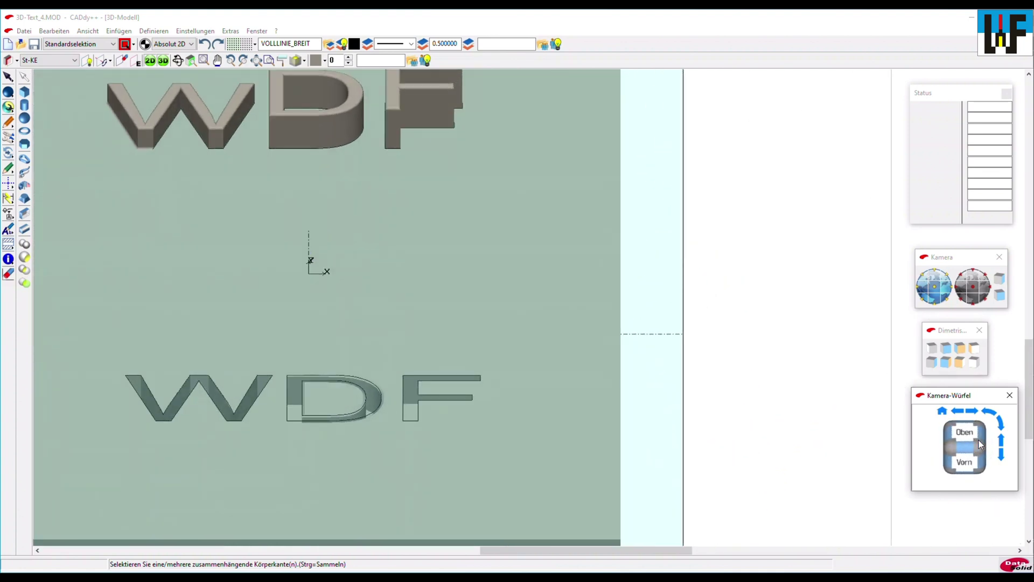
pyautogui.click(980, 443)
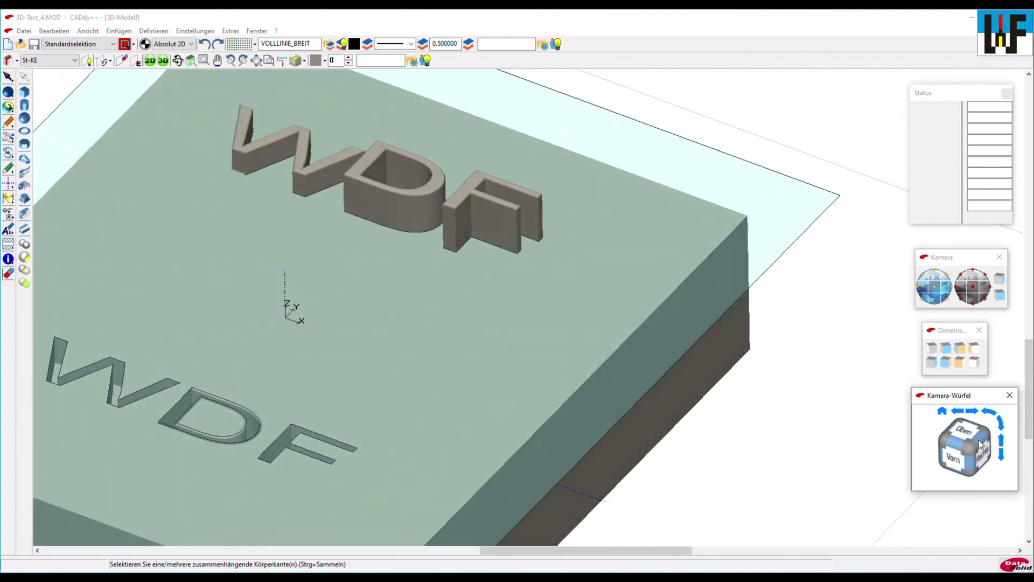
pyautogui.click(980, 443)
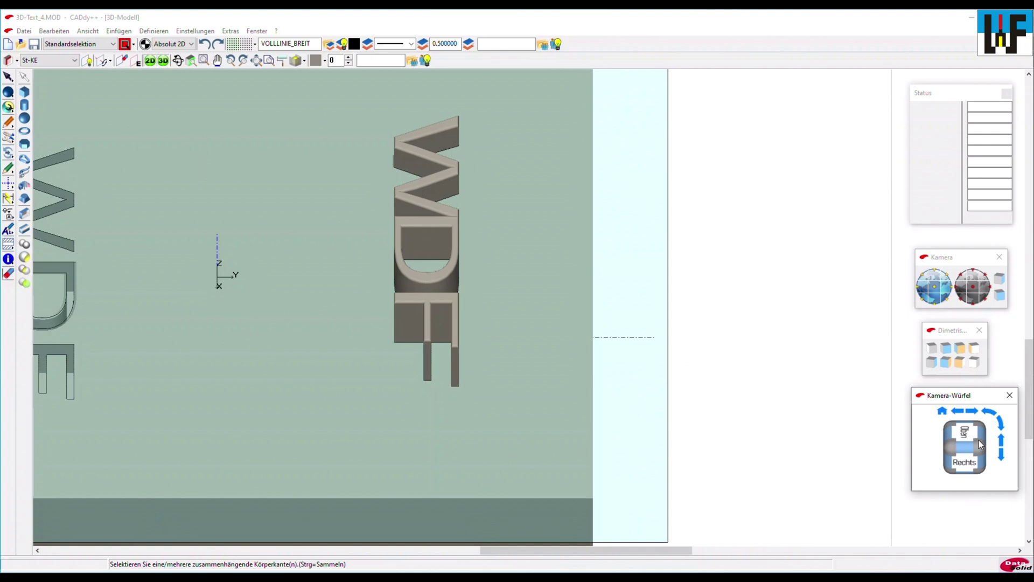
pyautogui.click(980, 443)
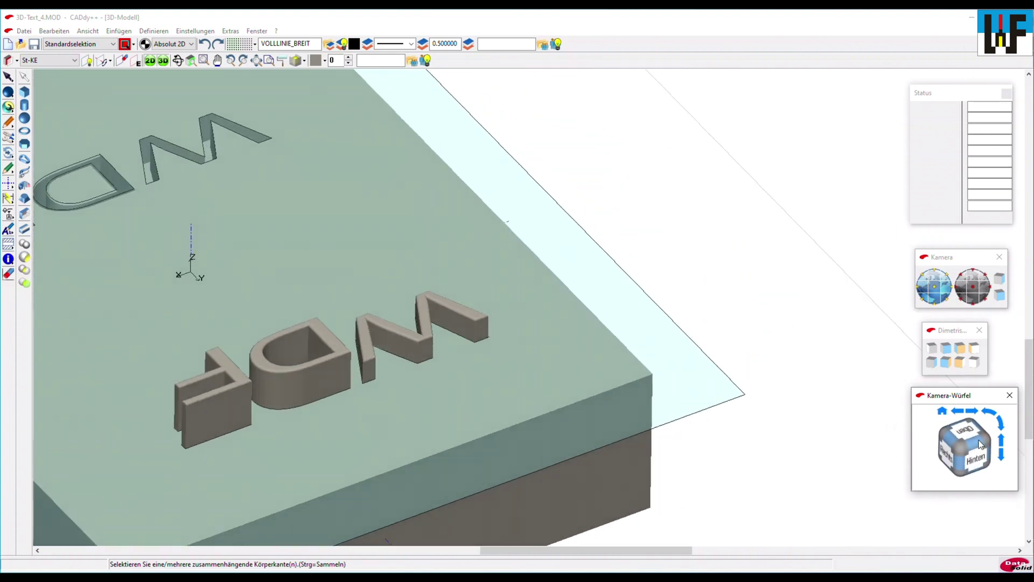
pyautogui.click(981, 444)
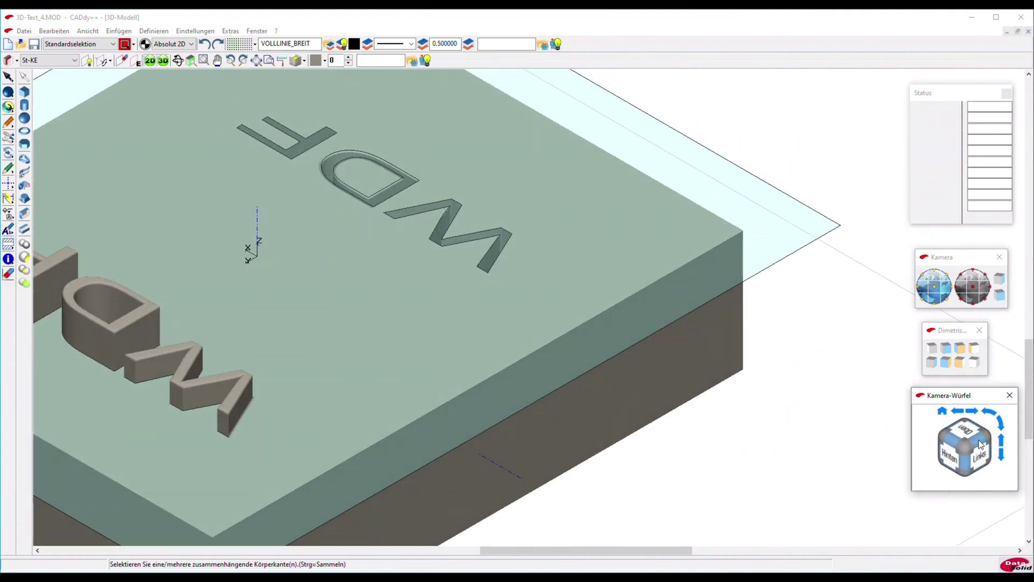
pyautogui.click(980, 444)
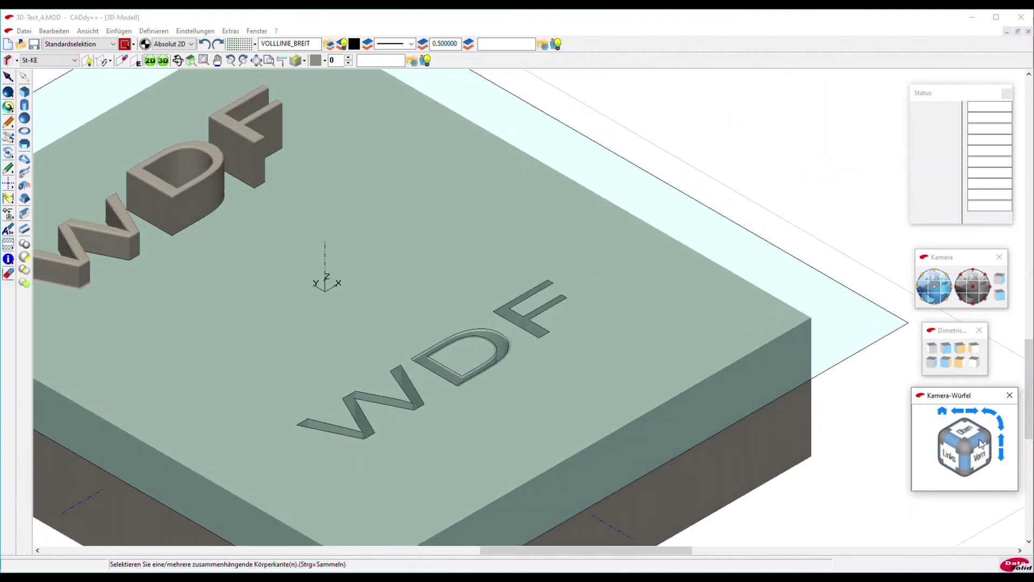
pyautogui.click(981, 443)
pyautogui.click(981, 444)
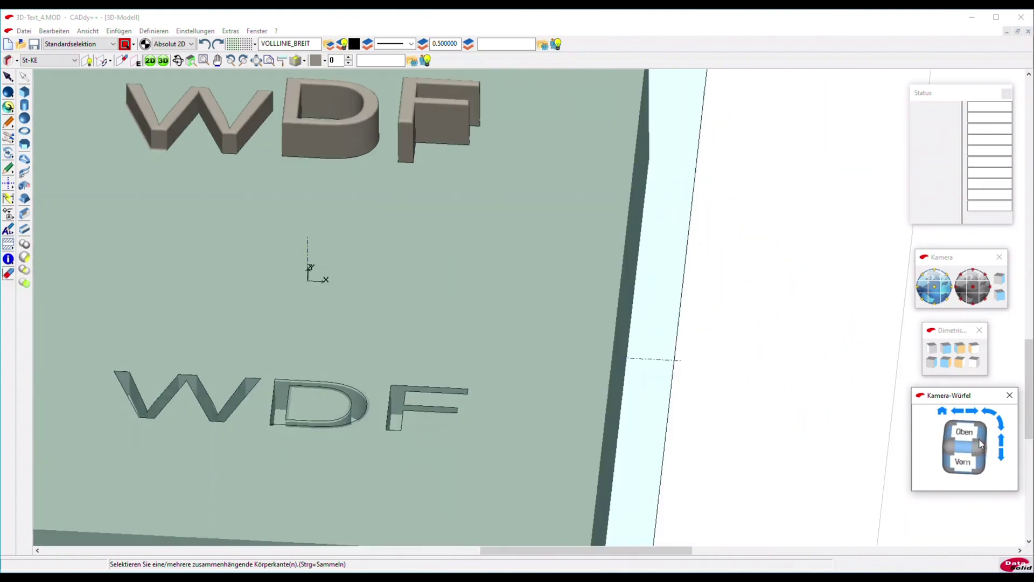